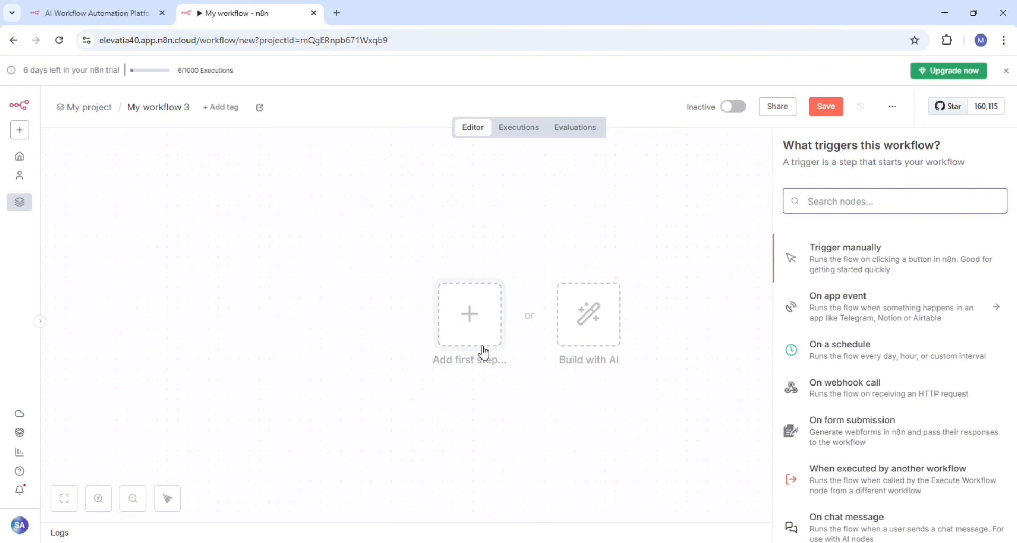
Step: Rename the workflow to "gmail to google sheets"
{"action": "left_click", "coordinate": [189, 107]}
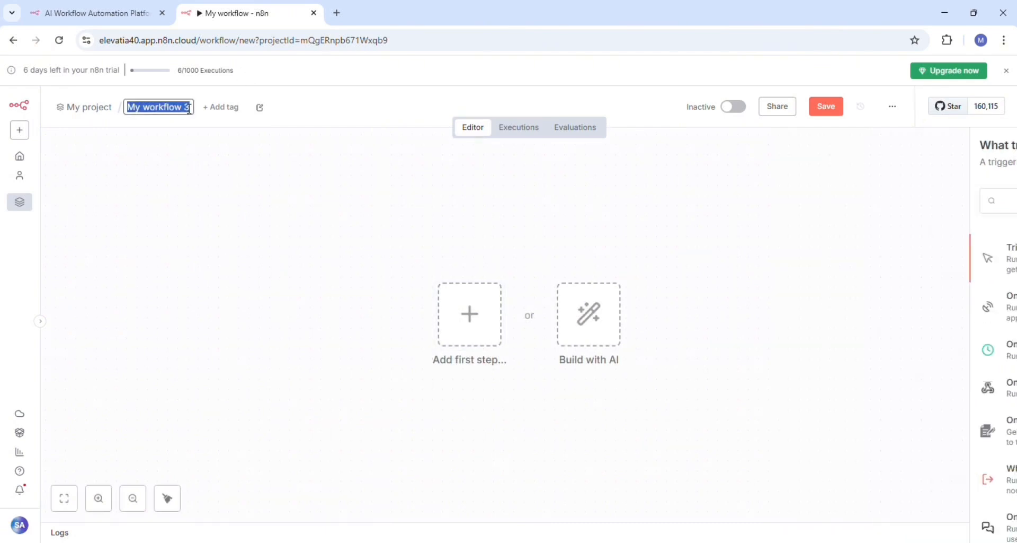
{"action": "key", "text": "BackSpace"}
{"action": "type", "text": "gm"}
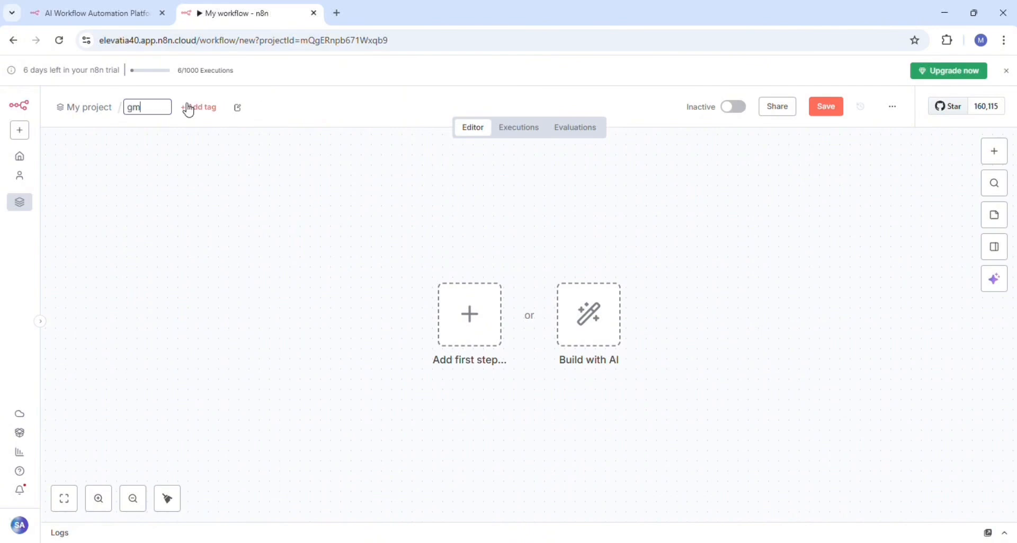
{"action": "type", "text": "ail to google s"}
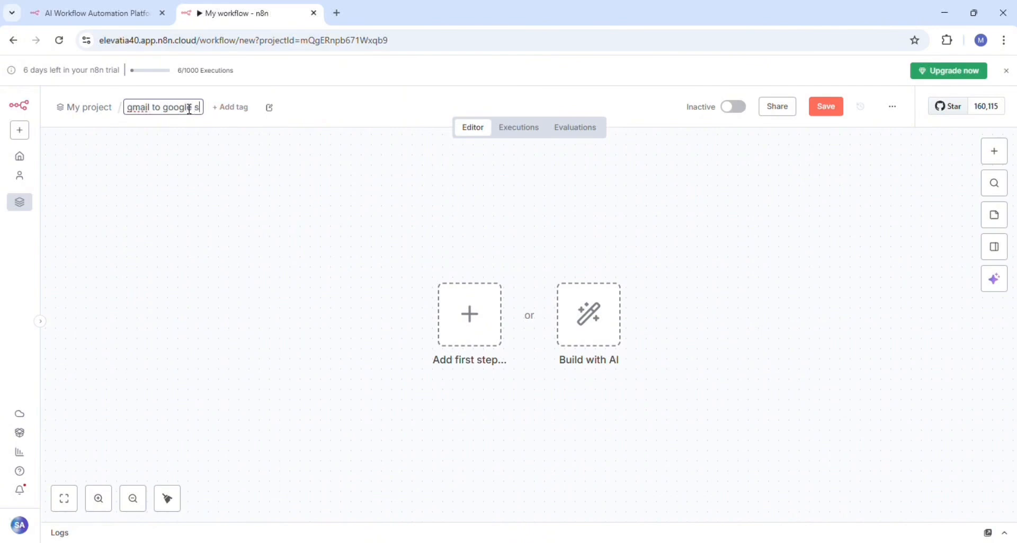
{"action": "type", "text": "heets"}
{"action": "left_click", "coordinate": [271, 234]}
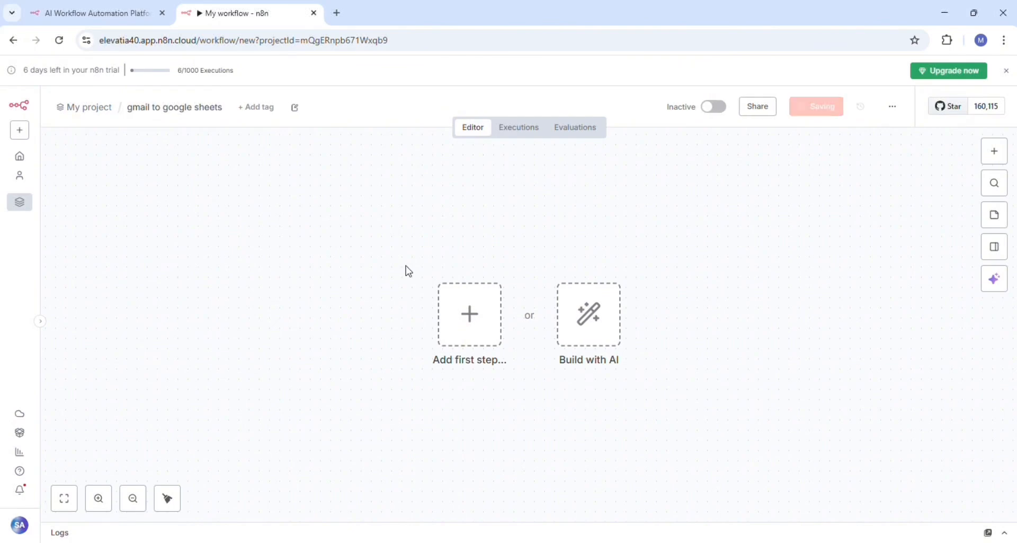
Step: Add Gmail's "On message received" trigger as the first step of the workflow
{"action": "left_click", "coordinate": [488, 318]}
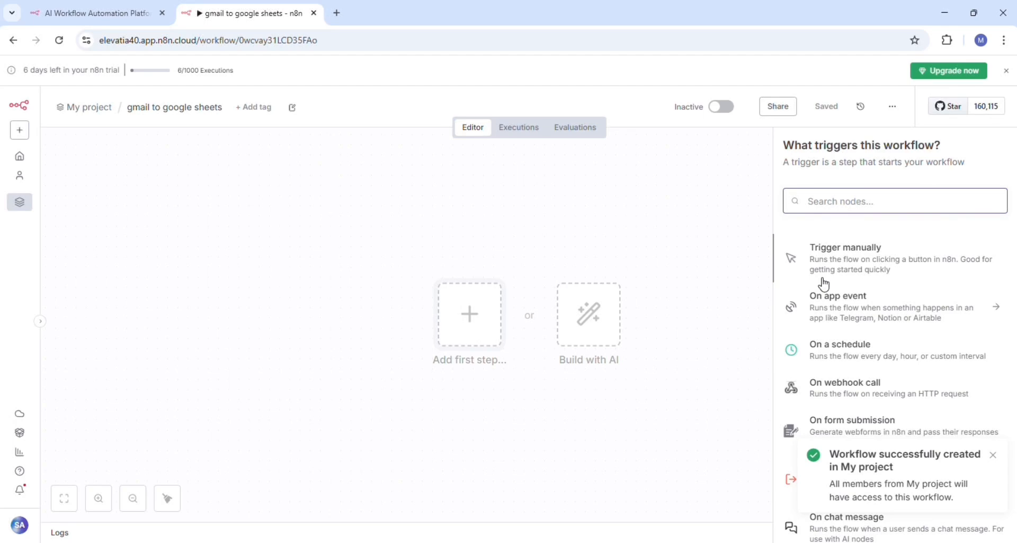
{"action": "type", "text": "gmail"}
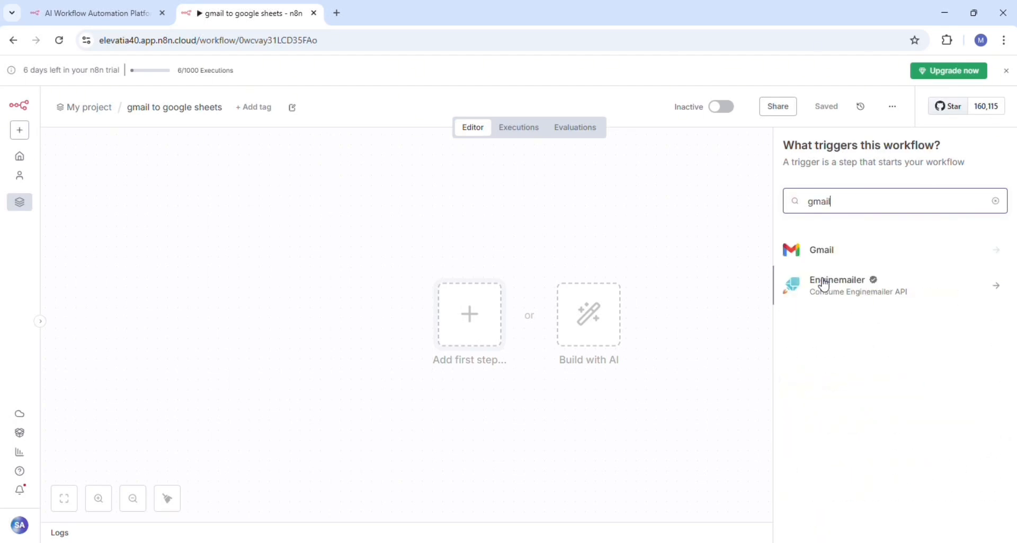
{"action": "left_click", "coordinate": [842, 255]}
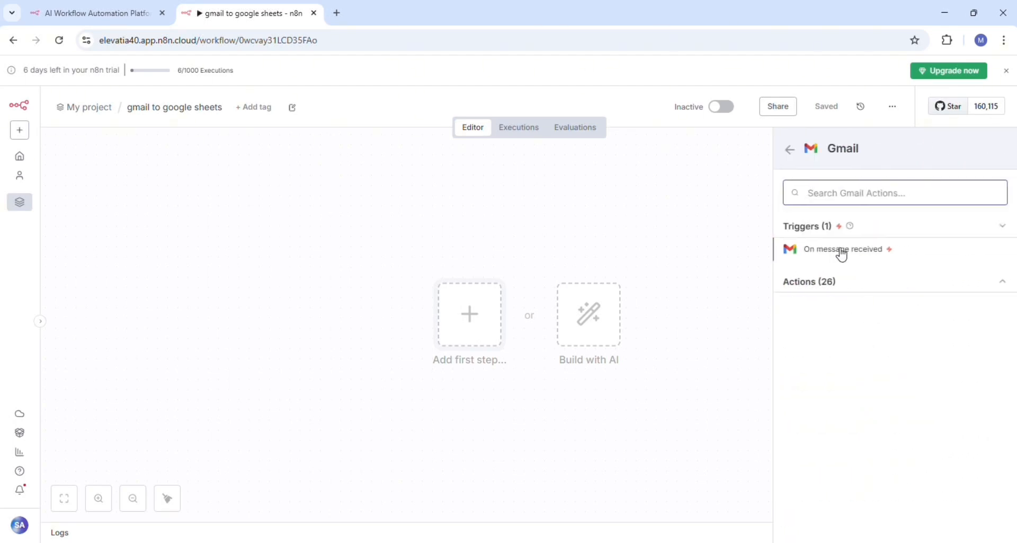
{"action": "left_click", "coordinate": [842, 252]}
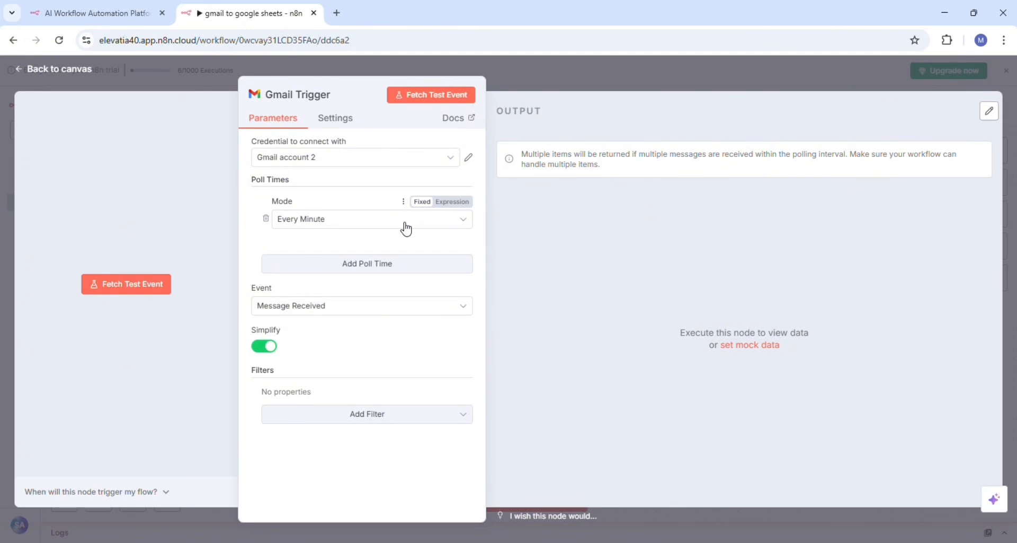
Step: Try to create a new Gmail OAuth2 credential using Google sign-in, and close it without connecting
{"action": "left_click", "coordinate": [433, 157]}
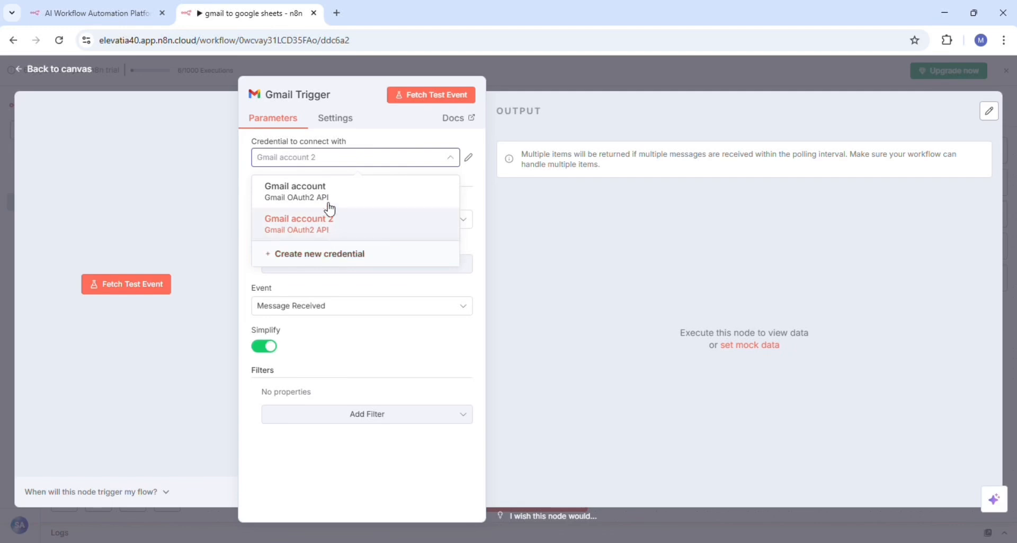
{"action": "left_click", "coordinate": [311, 258]}
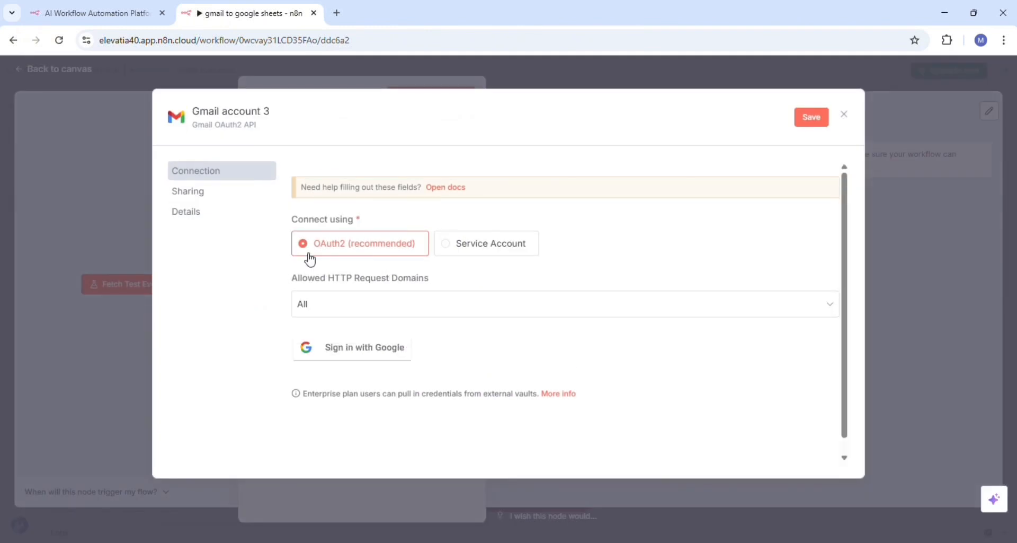
{"action": "left_click", "coordinate": [347, 356]}
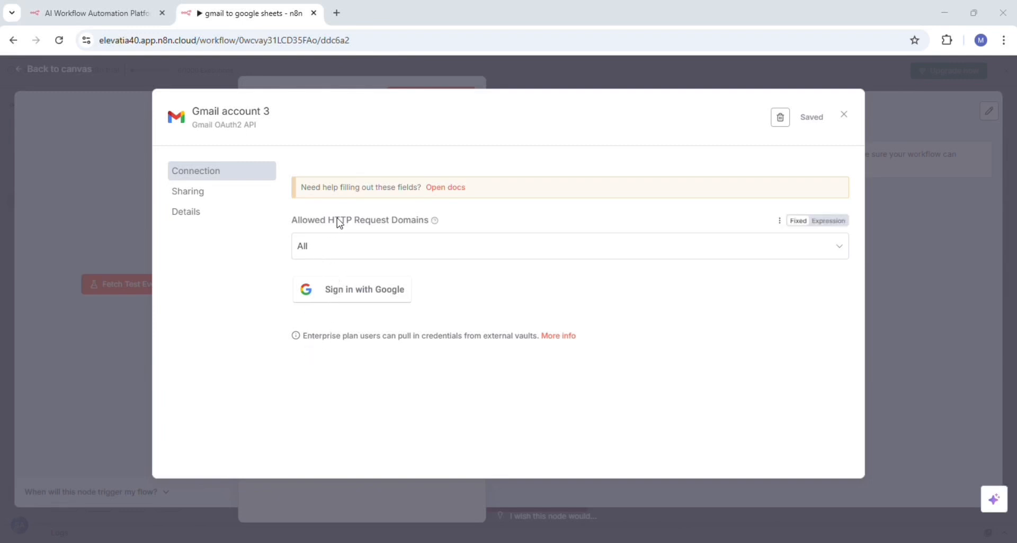
{"action": "left_click", "coordinate": [254, 19]}
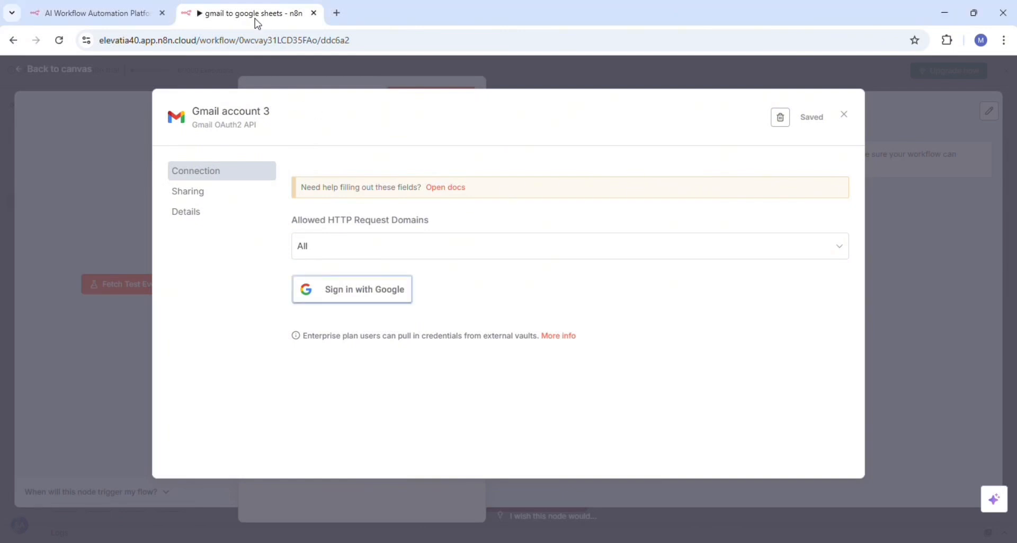
{"action": "left_click", "coordinate": [848, 118]}
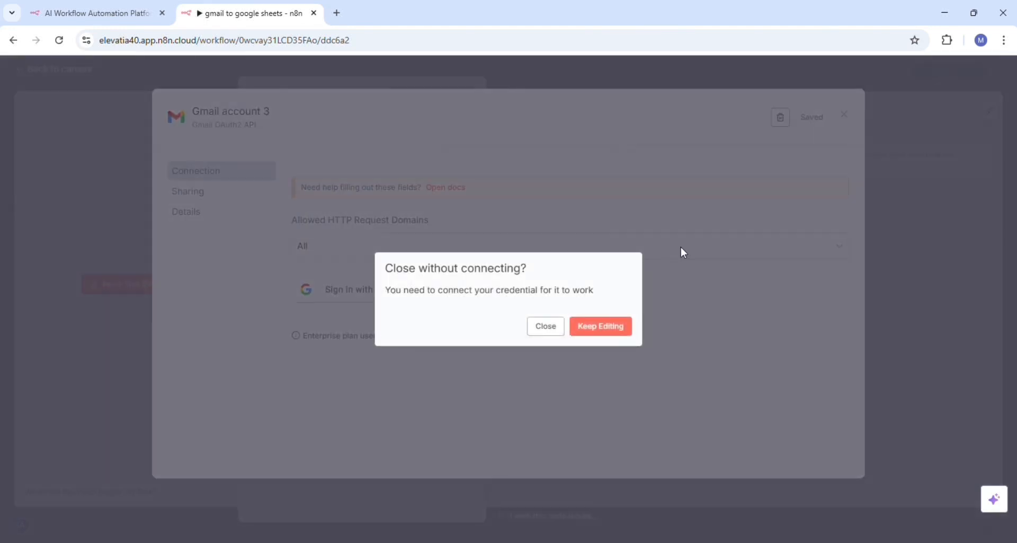
{"action": "left_click", "coordinate": [546, 326]}
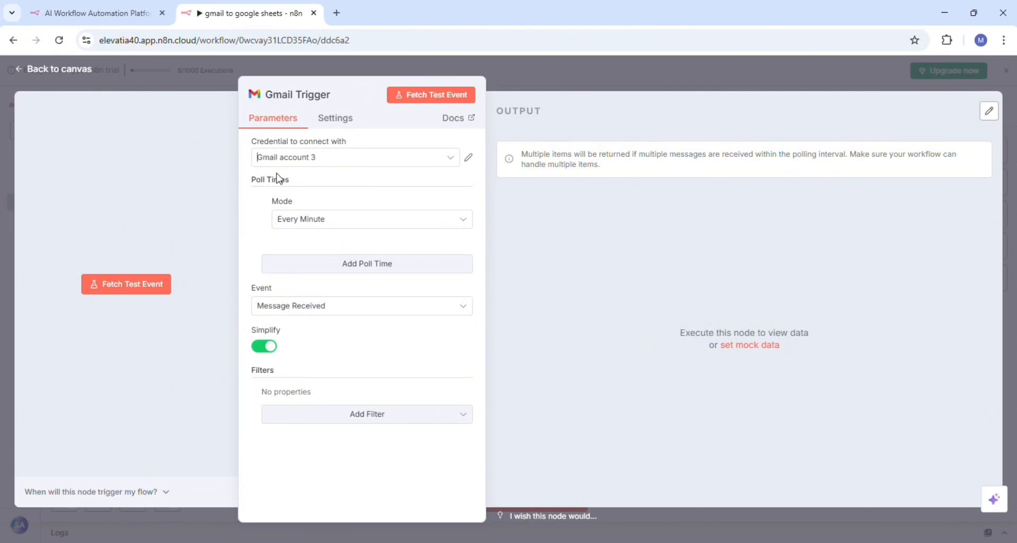
Step: Use the existing "Gmail account" credential for the trigger and set its poll time to Every X, with Minutes as the unit
{"action": "left_click", "coordinate": [391, 160]}
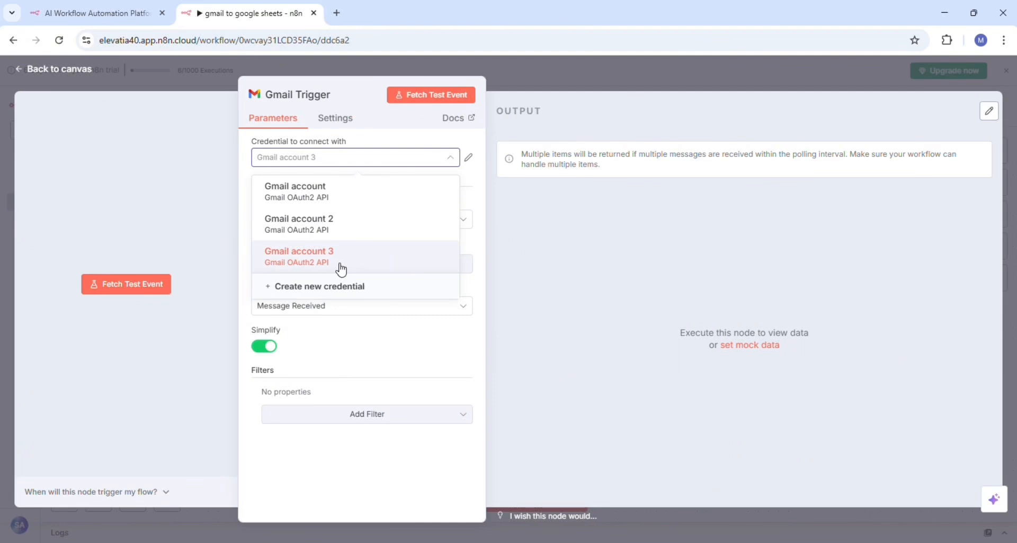
{"action": "left_click", "coordinate": [364, 193]}
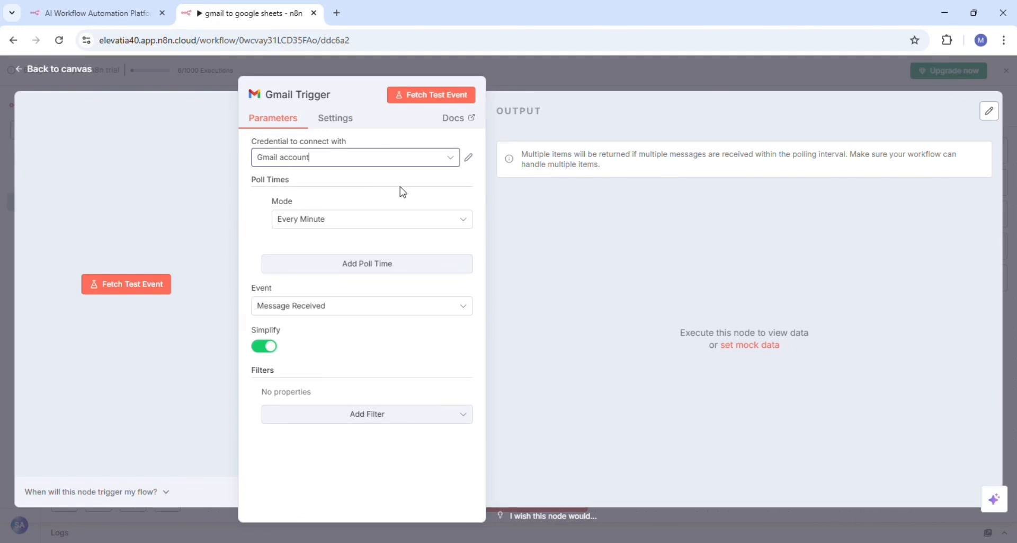
{"action": "left_click", "coordinate": [469, 226]}
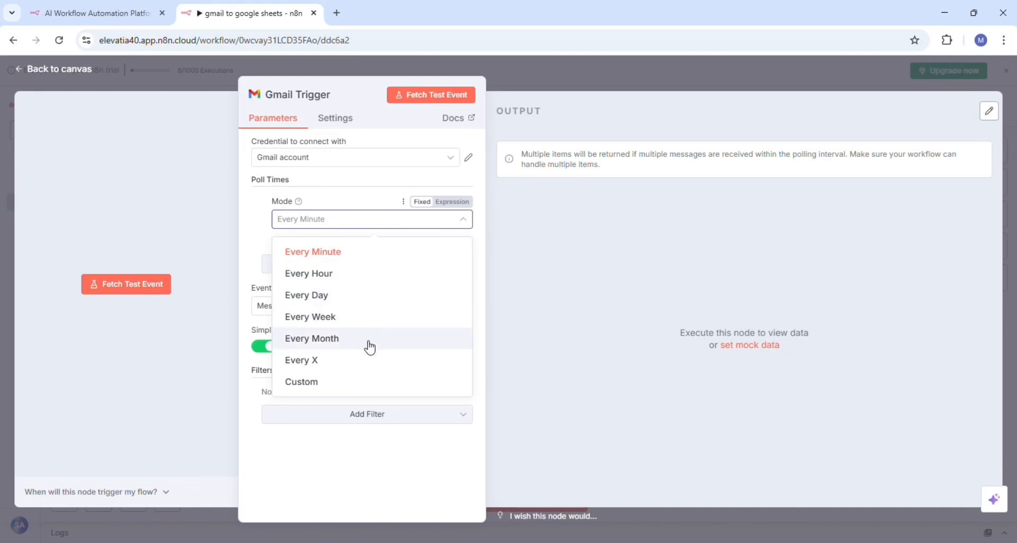
{"action": "left_click", "coordinate": [340, 369]}
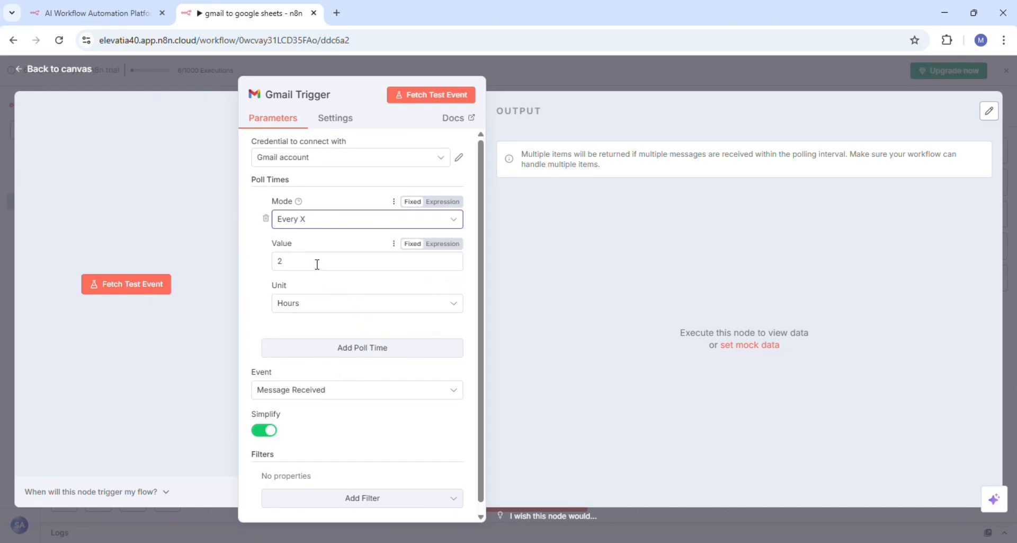
{"action": "left_click", "coordinate": [310, 310]}
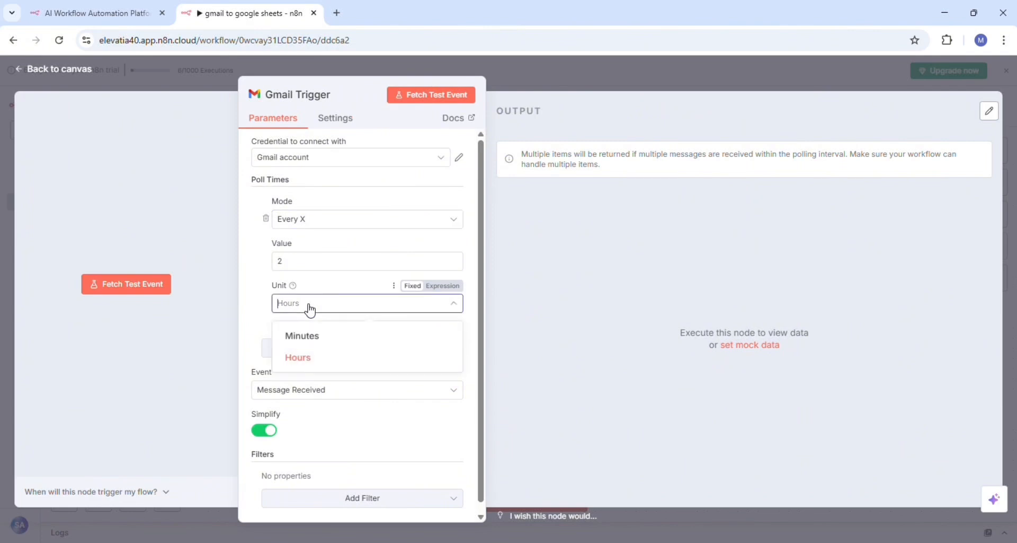
{"action": "left_click", "coordinate": [303, 334]}
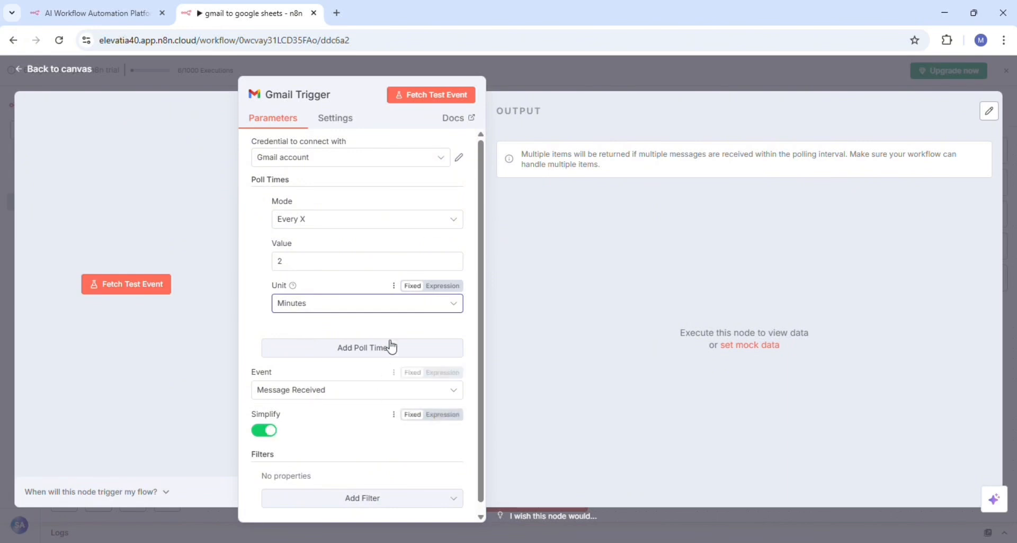
Step: Turn on Always Output Data for the Gmail trigger and choose Message Received as its event
{"action": "left_click", "coordinate": [333, 121]}
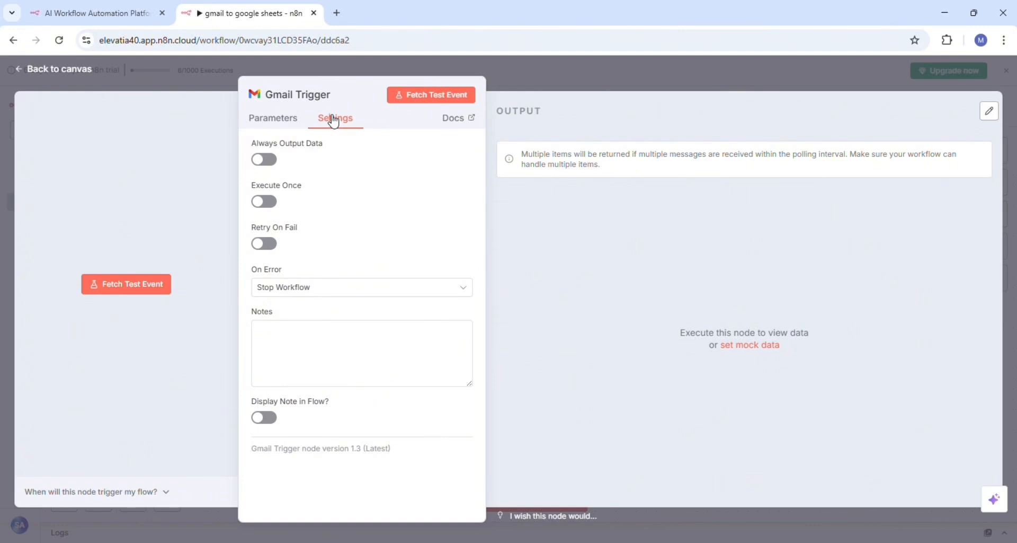
{"action": "left_click", "coordinate": [264, 160]}
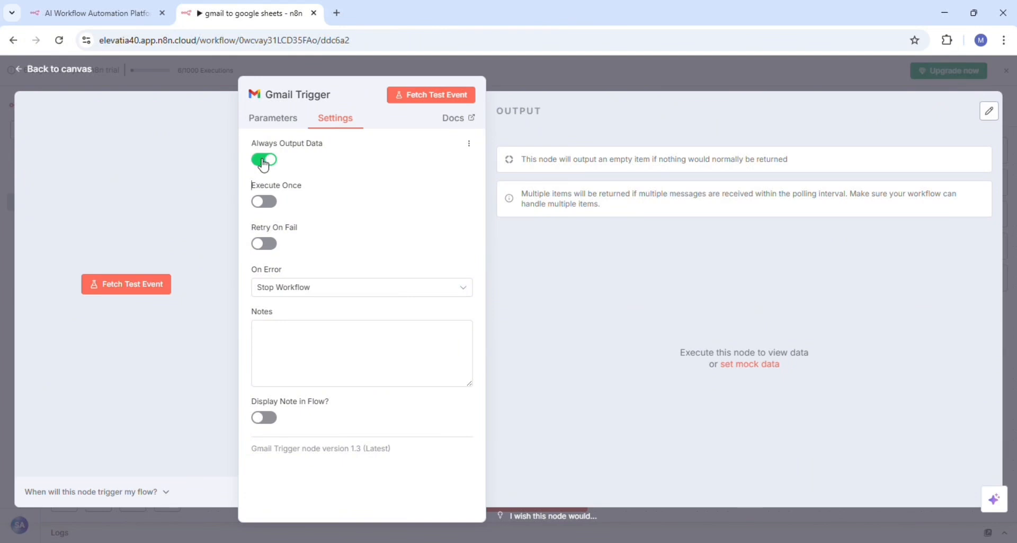
{"action": "left_click", "coordinate": [270, 118]}
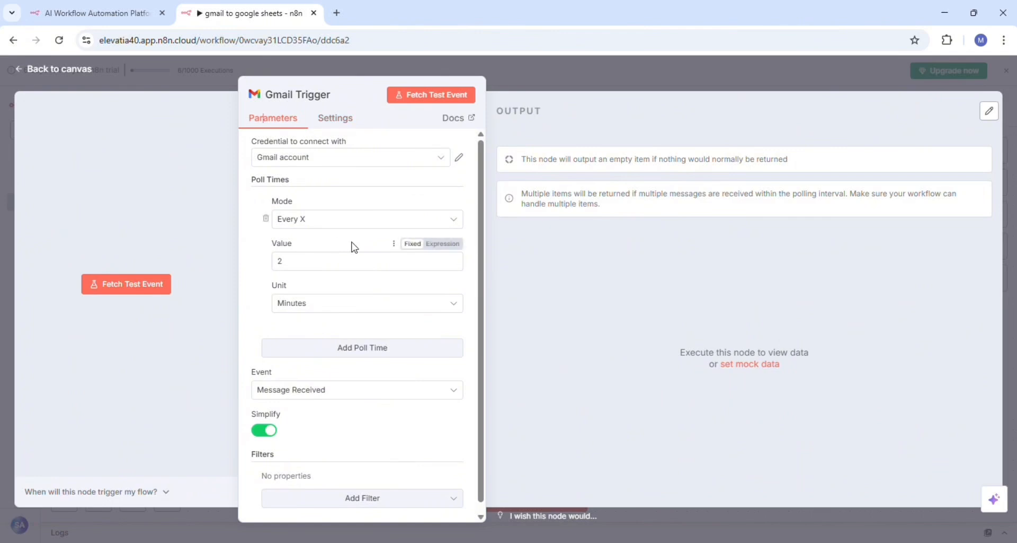
{"action": "left_click", "coordinate": [451, 393]}
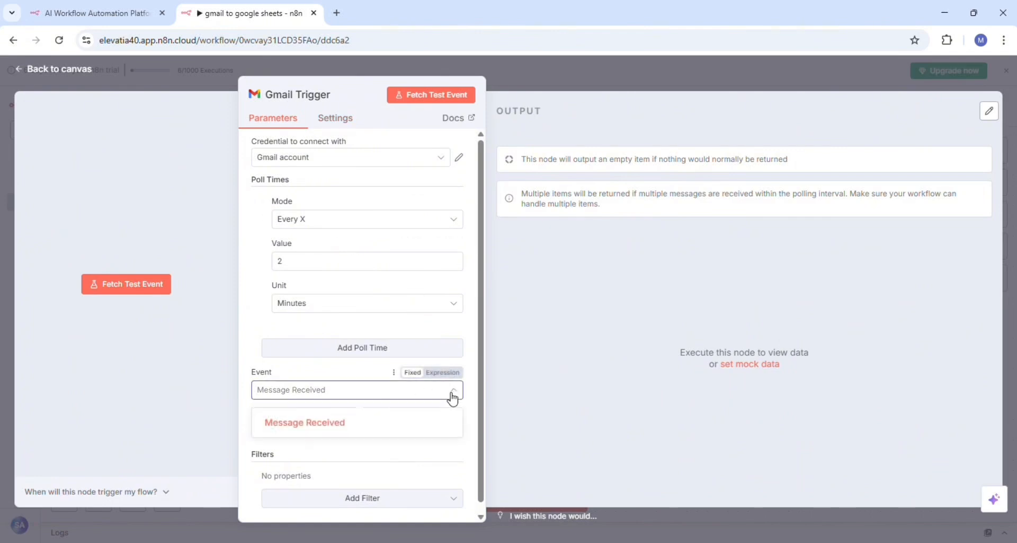
{"action": "left_click", "coordinate": [351, 423]}
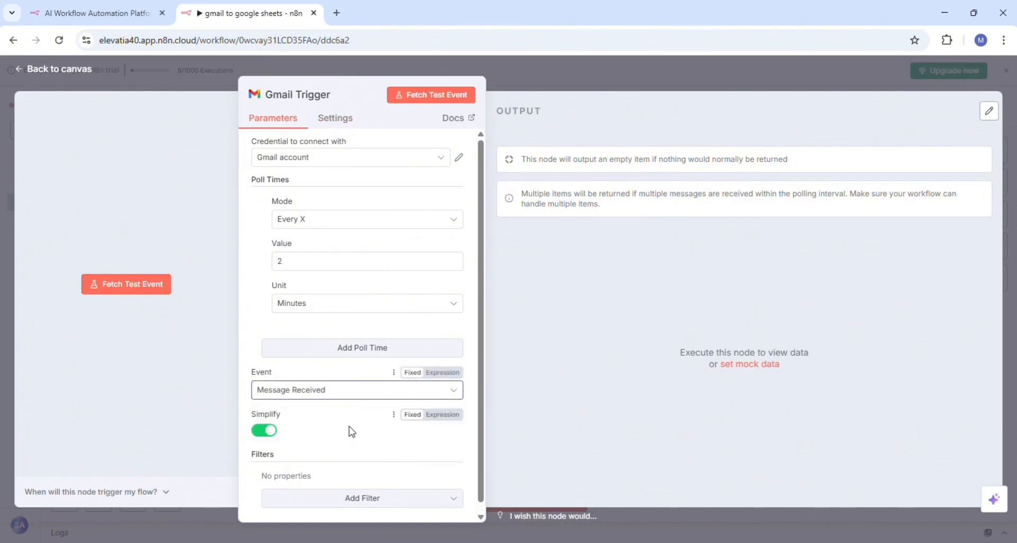
{"action": "scroll", "coordinate": [478, 433], "scroll_direction": "down", "scroll_amount": 1}
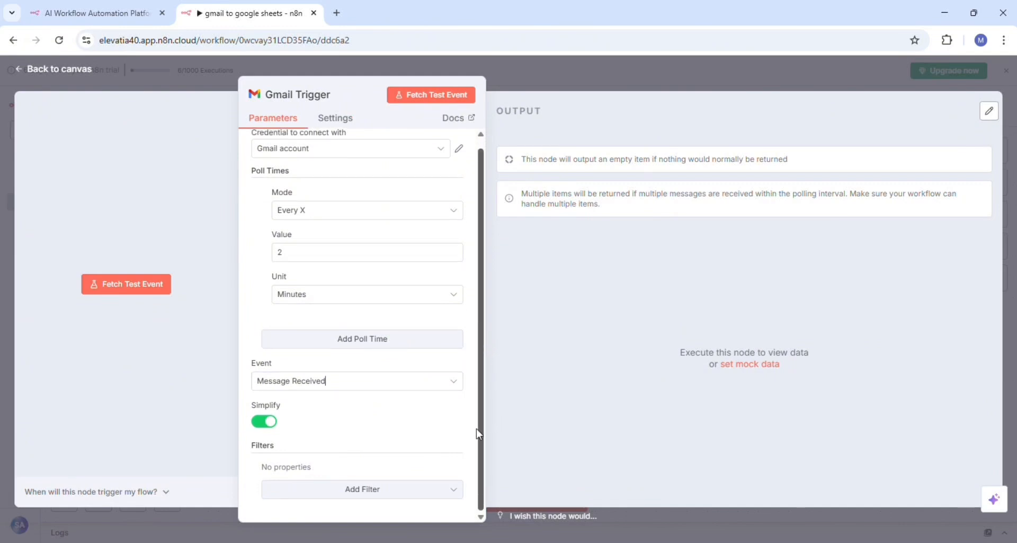
{"action": "scroll", "coordinate": [476, 428], "scroll_direction": "up", "scroll_amount": 1}
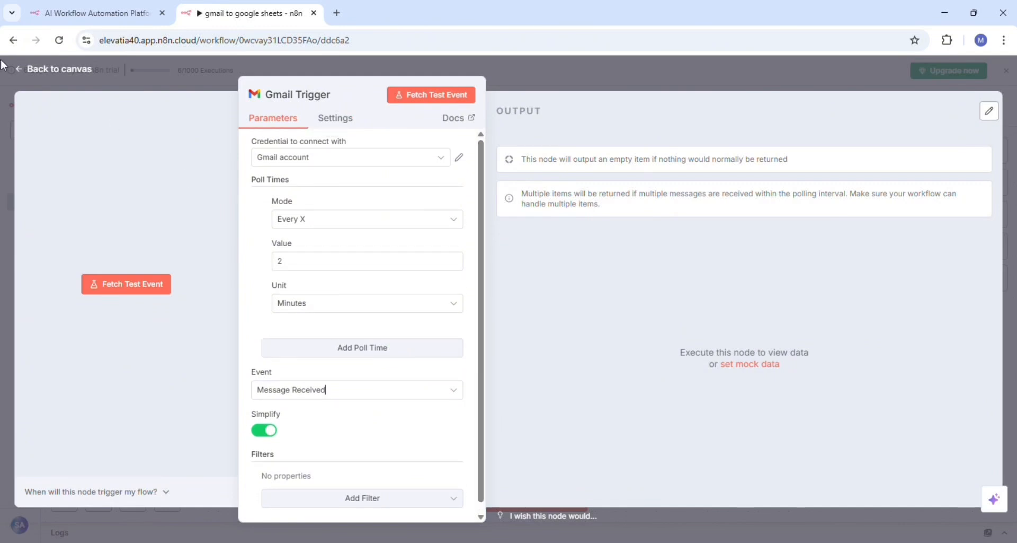
Step: Fetch a test event for the Gmail trigger, examine its output columns and return to the canvas
{"action": "left_click", "coordinate": [433, 103]}
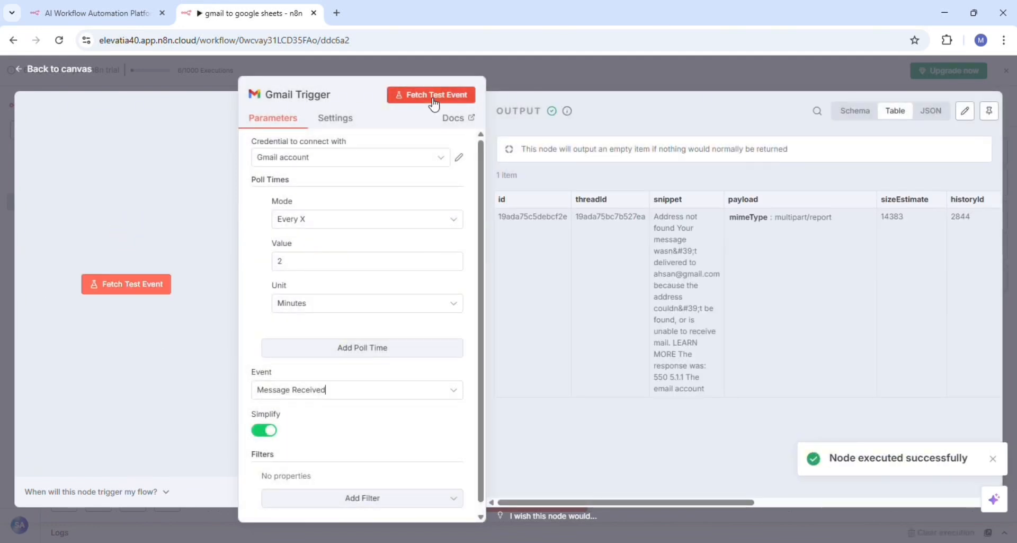
{"action": "left_click", "coordinate": [337, 118]}
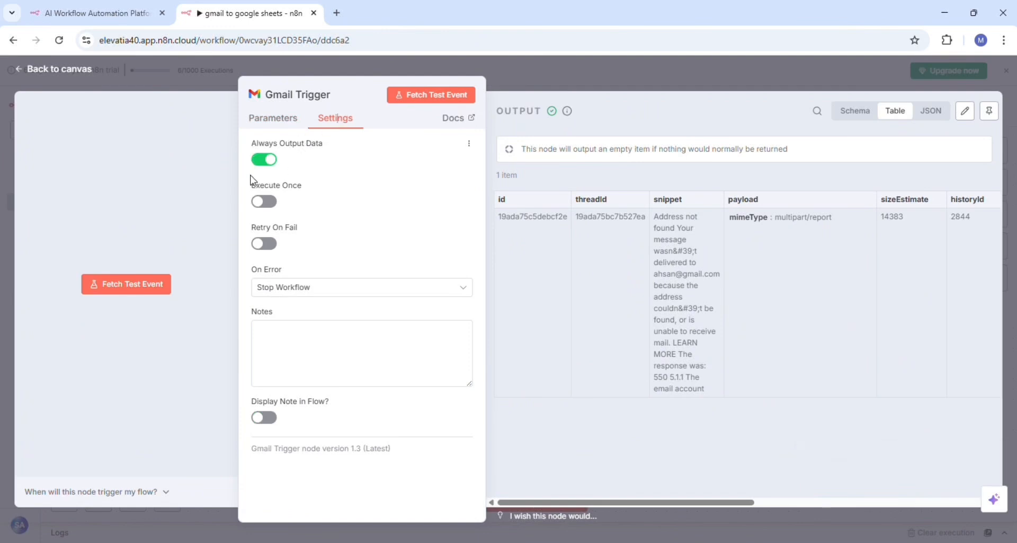
{"action": "left_click", "coordinate": [274, 120]}
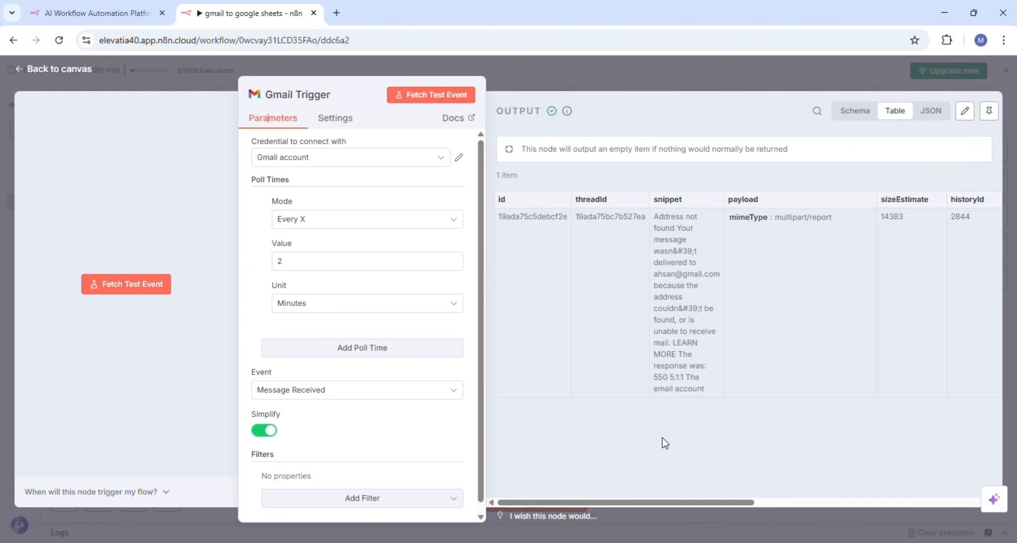
{"action": "left_click_drag", "start_coordinate": [601, 502], "coordinate": [932, 521]}
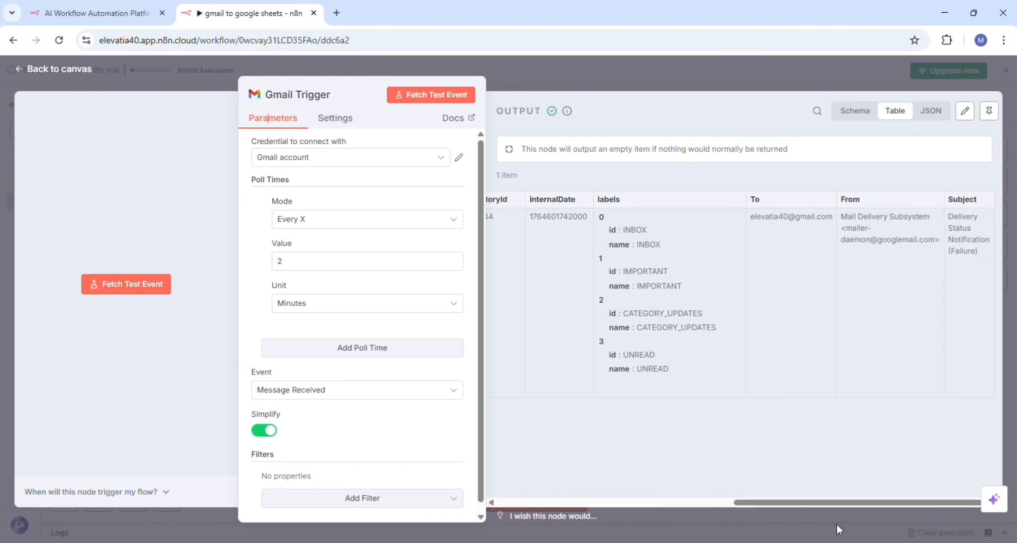
{"action": "left_click_drag", "start_coordinate": [823, 502], "coordinate": [562, 519]}
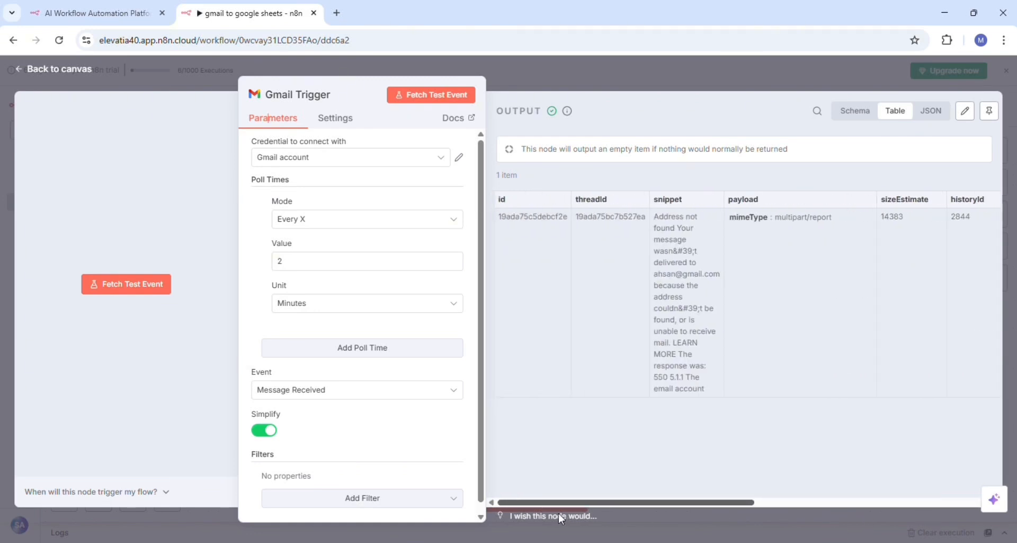
{"action": "left_click", "coordinate": [19, 71]}
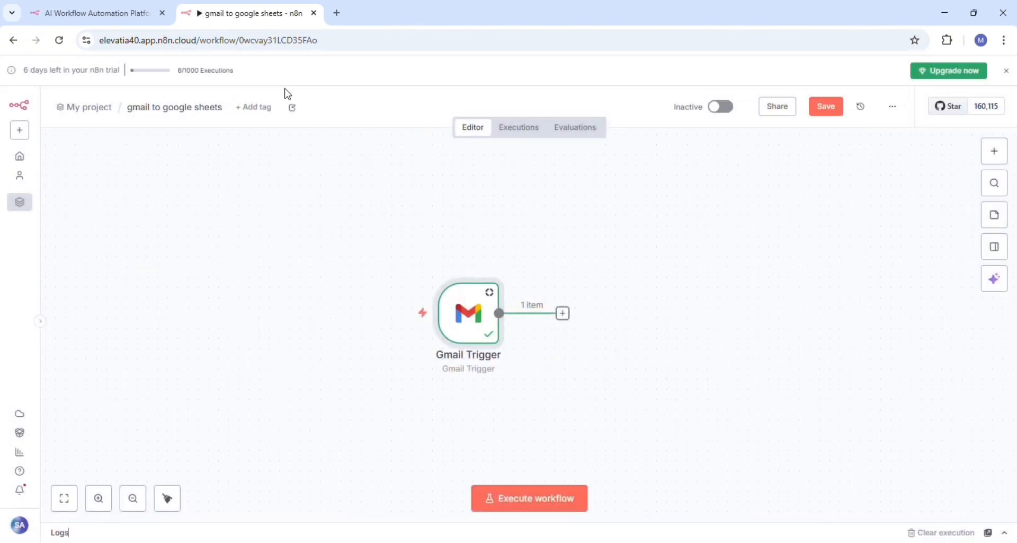
Step: Add an AI Agent node after the Gmail Trigger and set its user message prompt source to Define below
{"action": "left_click", "coordinate": [562, 313]}
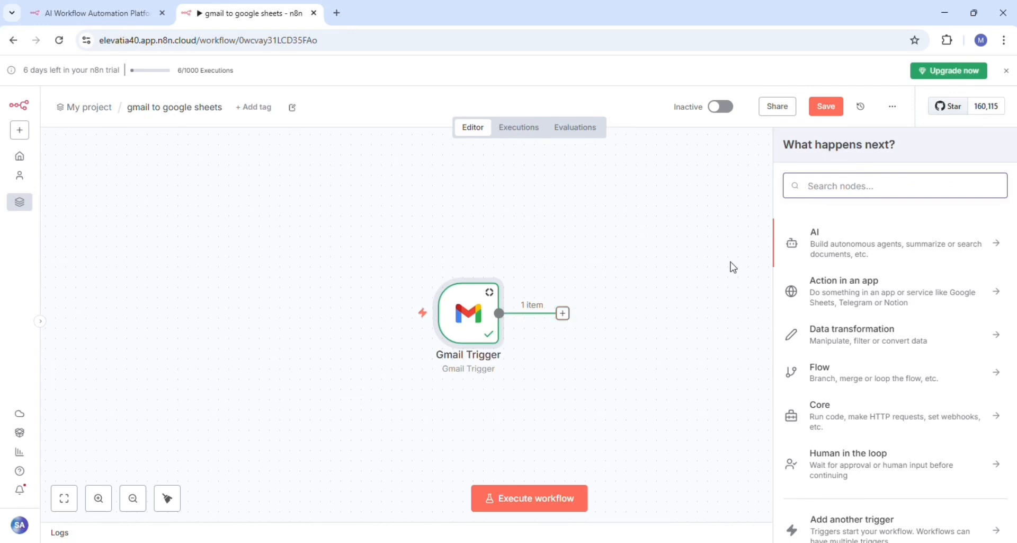
{"action": "type", "text": "ai"}
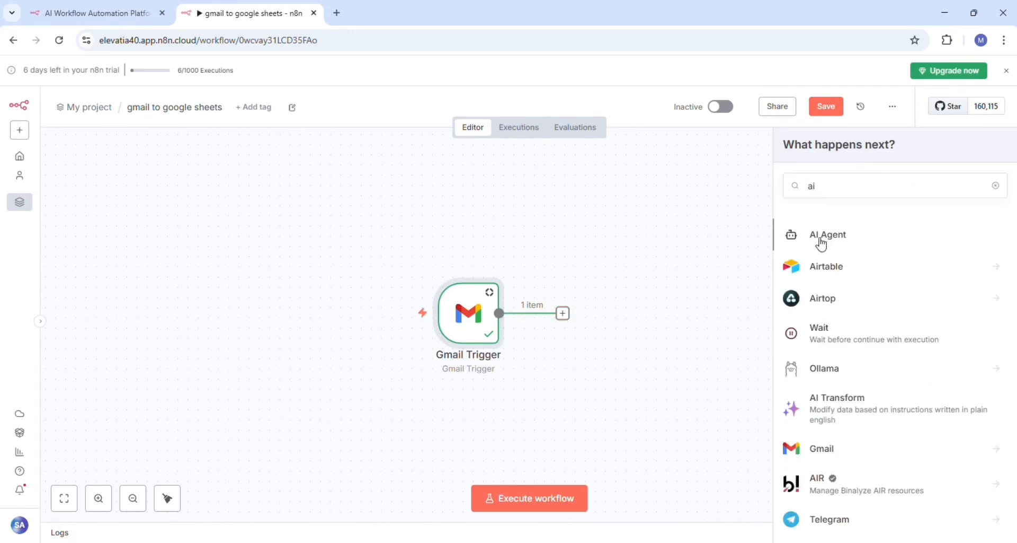
{"action": "left_click", "coordinate": [821, 244]}
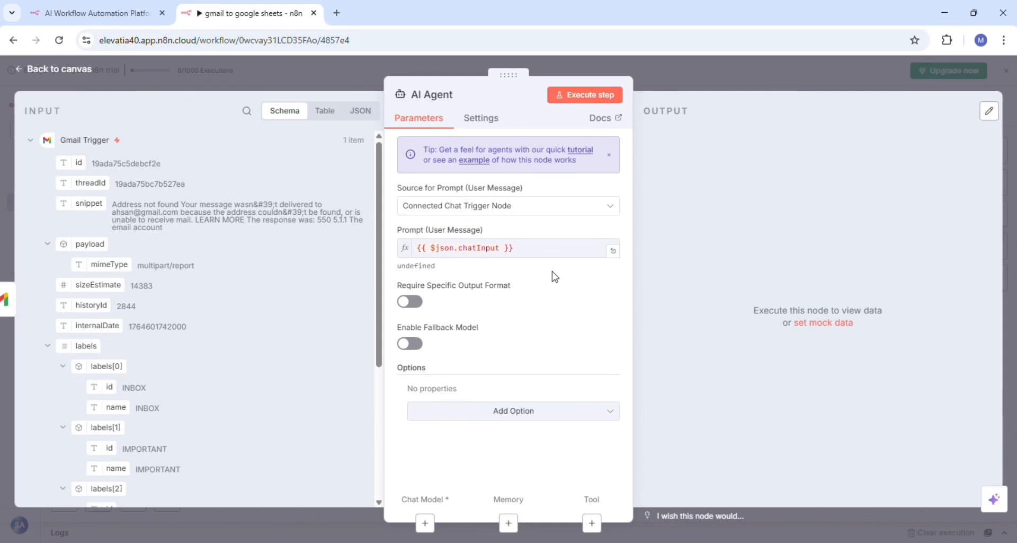
{"action": "left_click", "coordinate": [612, 205]}
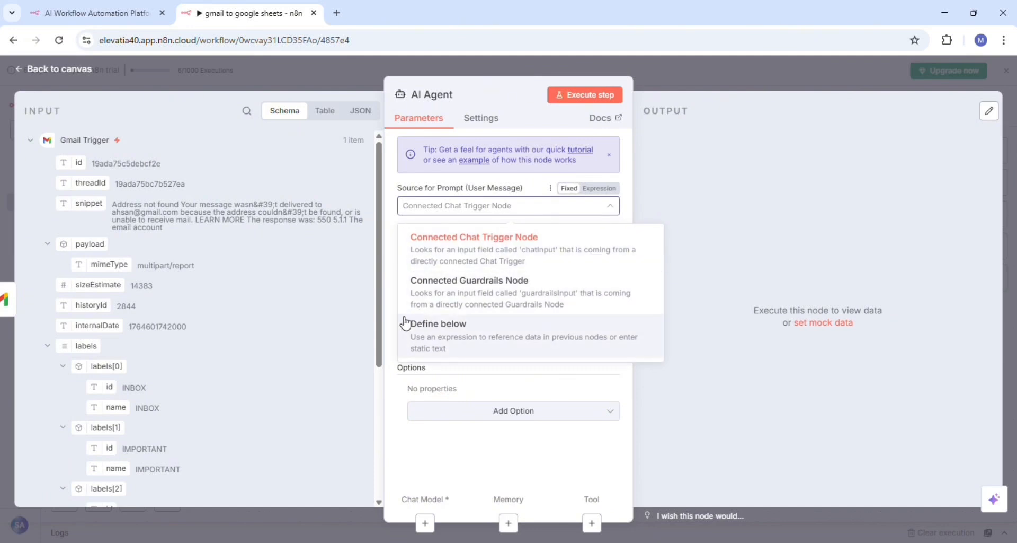
{"action": "left_click", "coordinate": [430, 341]}
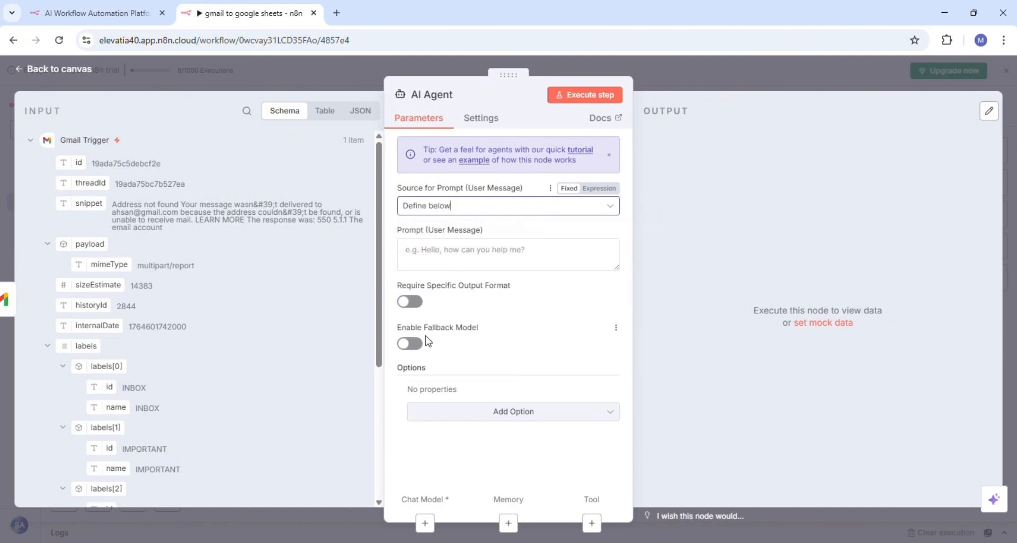
{"action": "left_click", "coordinate": [442, 264]}
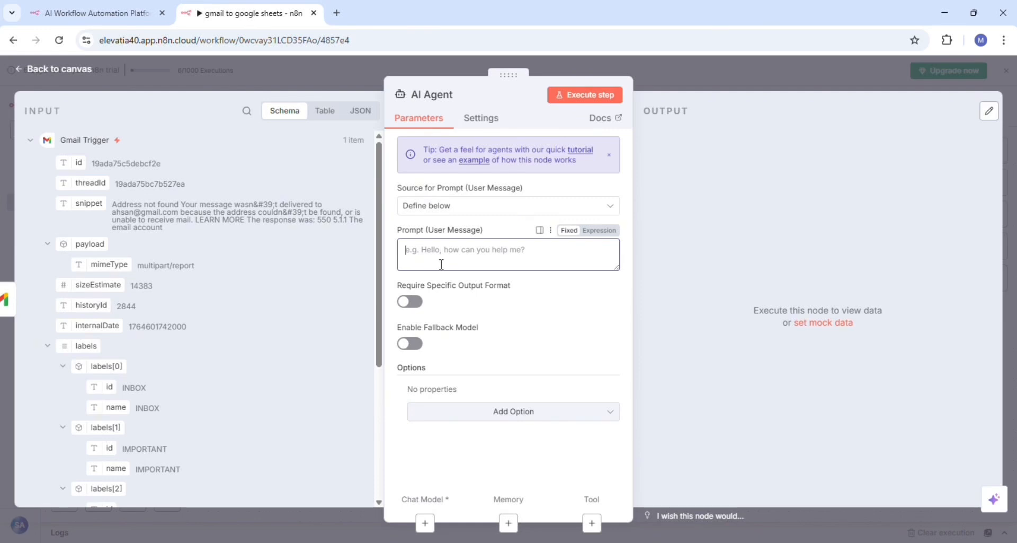
Step: Add a System Message option to the AI Agent and start editing its text
{"action": "left_click", "coordinate": [462, 413]}
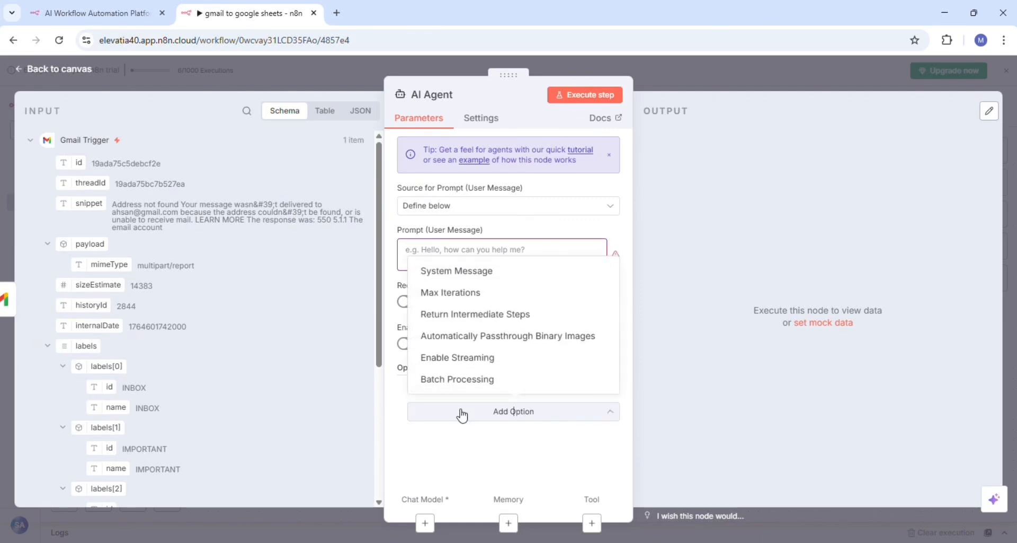
{"action": "left_click", "coordinate": [453, 271]}
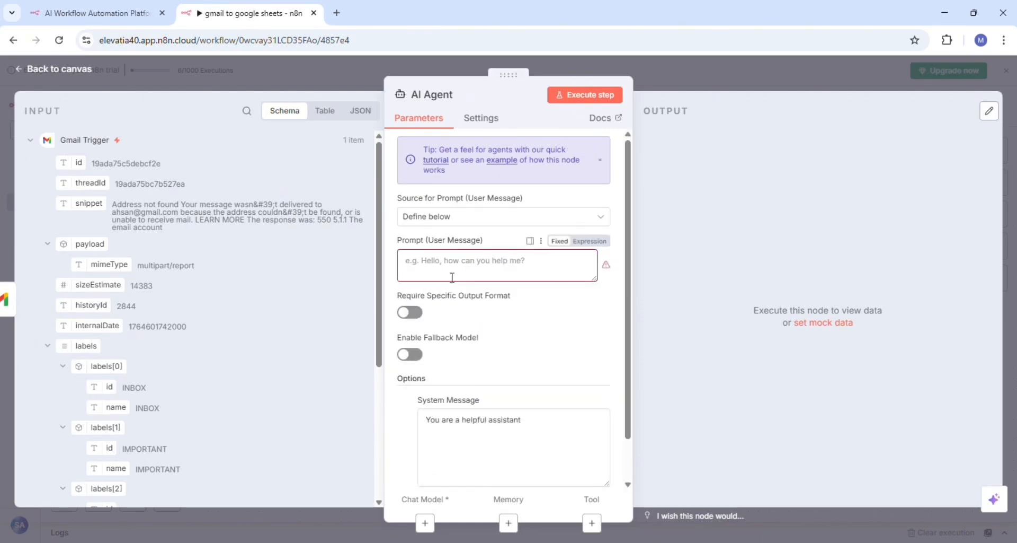
{"action": "left_click", "coordinate": [535, 426]}
{"action": "type", "text": ", i want u to go through"}
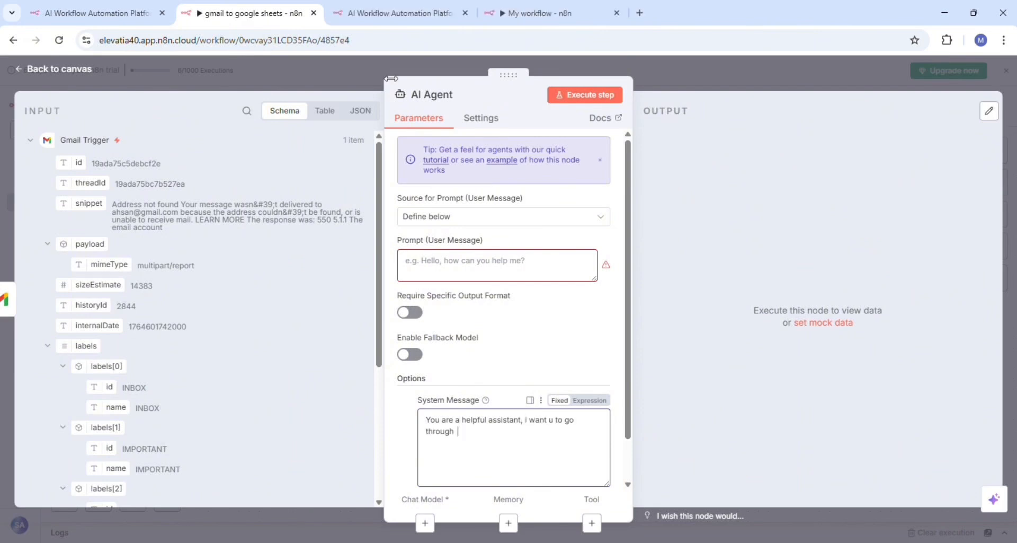
{"action": "key", "text": "BackSpace"}
{"action": "key", "text": "BackSpace"}
{"action": "key", "text": "BackSpace"}
{"action": "key", "text": "BackSpace"}
{"action": "key", "text": "BackSpace"}
{"action": "key", "text": "BackSpace"}
{"action": "key", "text": "BackSpace"}
{"action": "key", "text": "BackSpace"}
{"action": "key", "text": "BackSpace"}
{"action": "key", "text": "BackSpace"}
{"action": "key", "text": "BackSpace"}
{"action": "key", "text": "BackSpace"}
{"action": "key", "text": "BackSpace"}
{"action": "key", "text": "BackSpace"}
{"action": "key", "text": "BackSpace"}
{"action": "key", "text": "BackSpace"}
{"action": "key", "text": "BackSpace"}
{"action": "key", "text": "BackSpace"}
{"action": "key", "text": "BackSpace"}
{"action": "key", "text": "BackSpace"}
{"action": "key", "text": "BackSpace"}
Step: Extend the system message with an email examiner role that extracts the senders email, date, subject and snippet message and returns a summary in a message
{"action": "type", "text": "and an email examinw"}
{"action": "key", "text": "BackSpace"}
{"action": "type", "text": "er i want u to ext"}
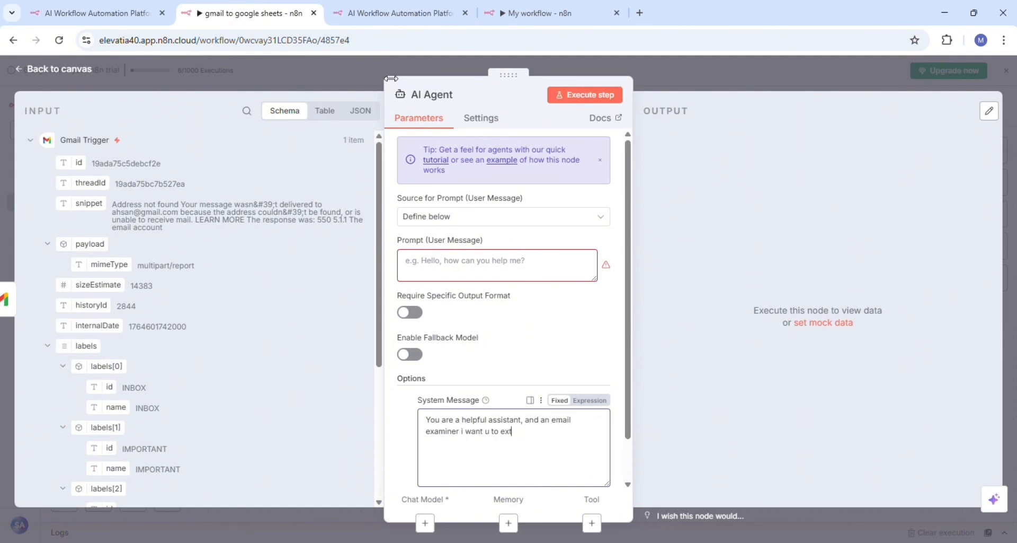
{"action": "type", "text": "ract the senders email , te dtae ,"}
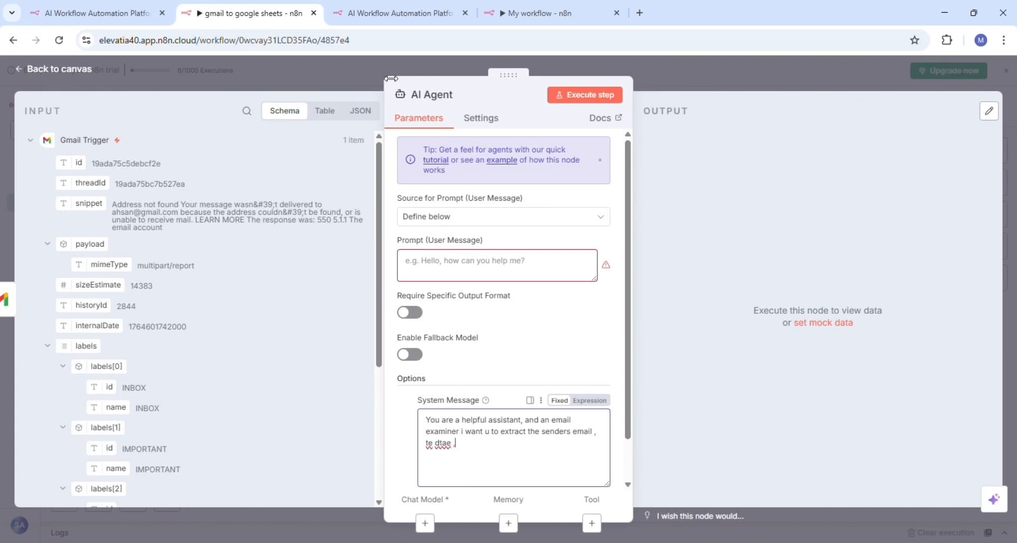
{"action": "type", "text": " the subject , and the snippet message ,"}
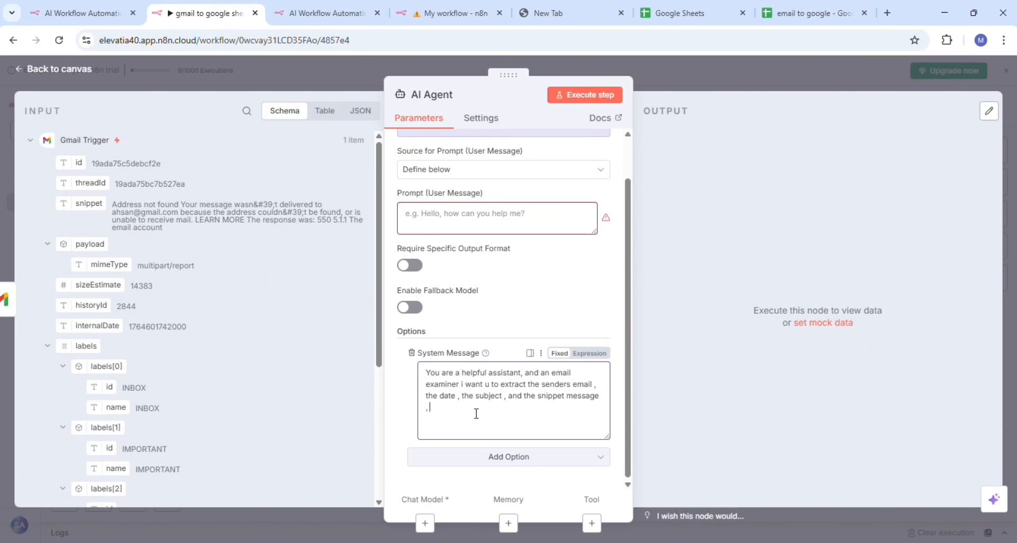
{"action": "type", "text": "and return a summary of all that in a "}
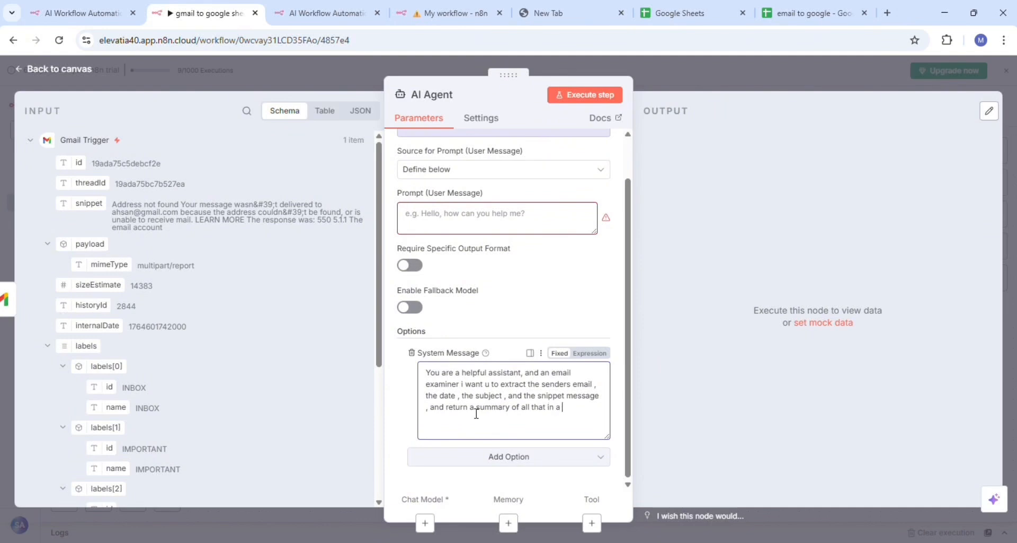
{"action": "type", "text": "message"}
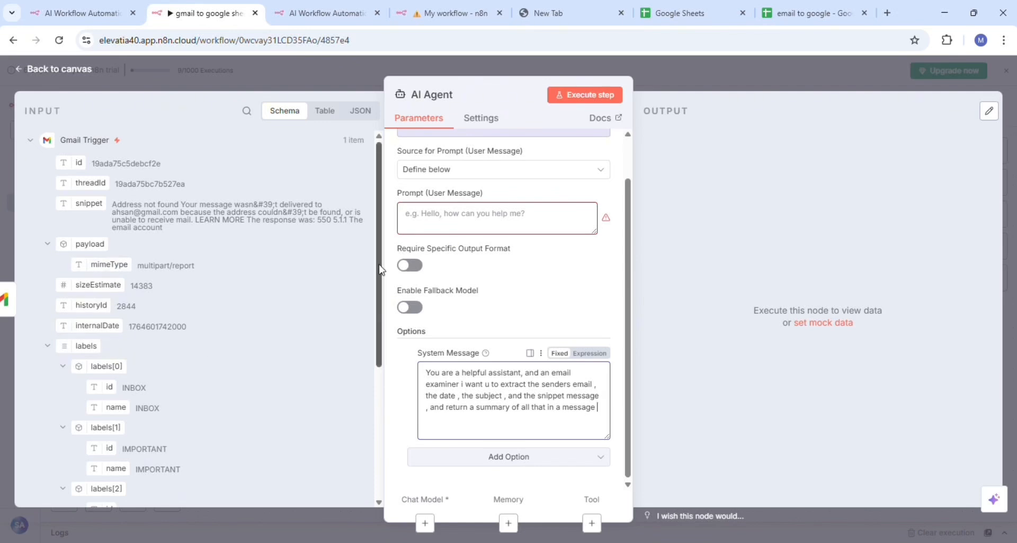
Step: Map the trigger's From field followed by "sender" and its Subject field followed by "subject" on separate lines of the user message prompt
{"action": "left_click_drag", "start_coordinate": [378, 265], "coordinate": [382, 403]}
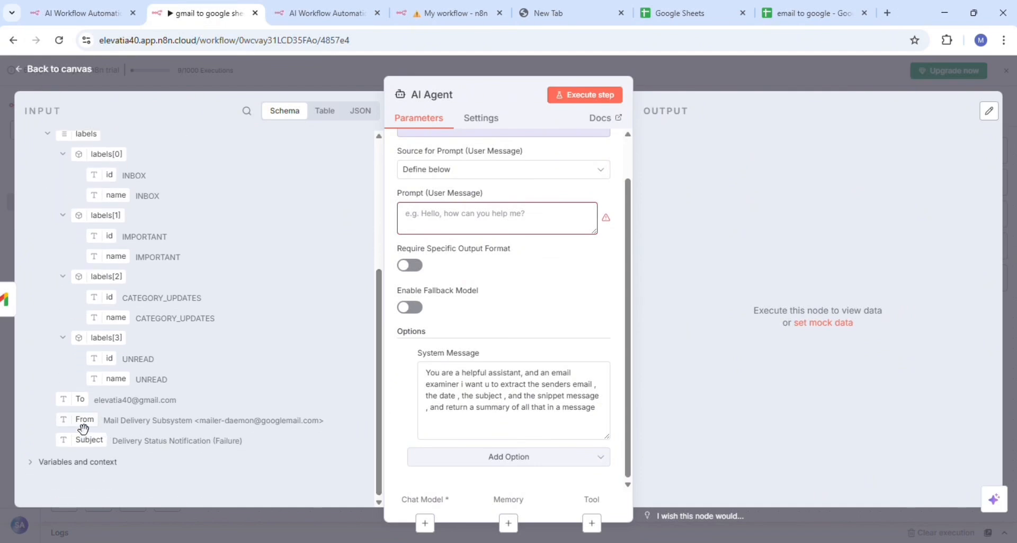
{"action": "left_click_drag", "start_coordinate": [83, 429], "coordinate": [432, 217]}
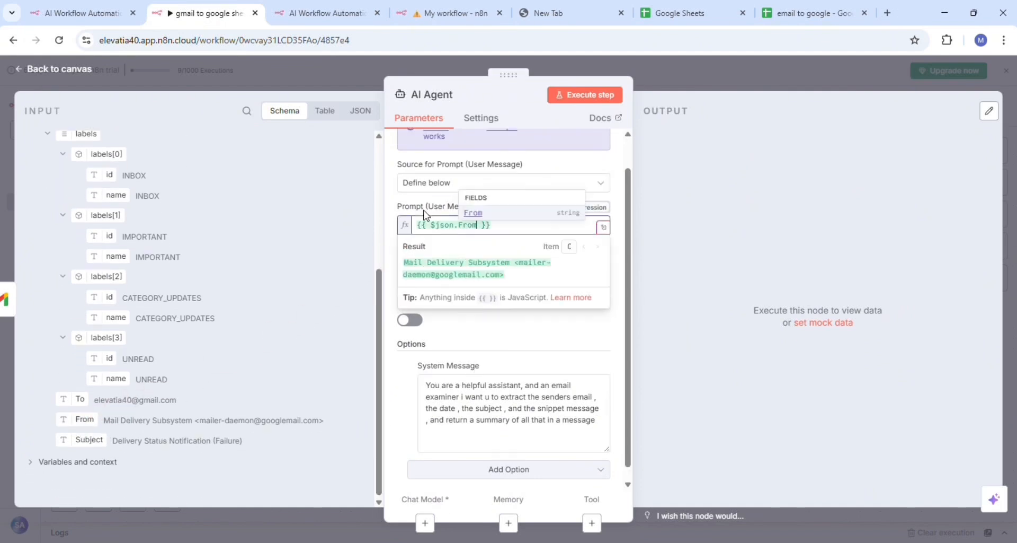
{"action": "left_click", "coordinate": [508, 236]}
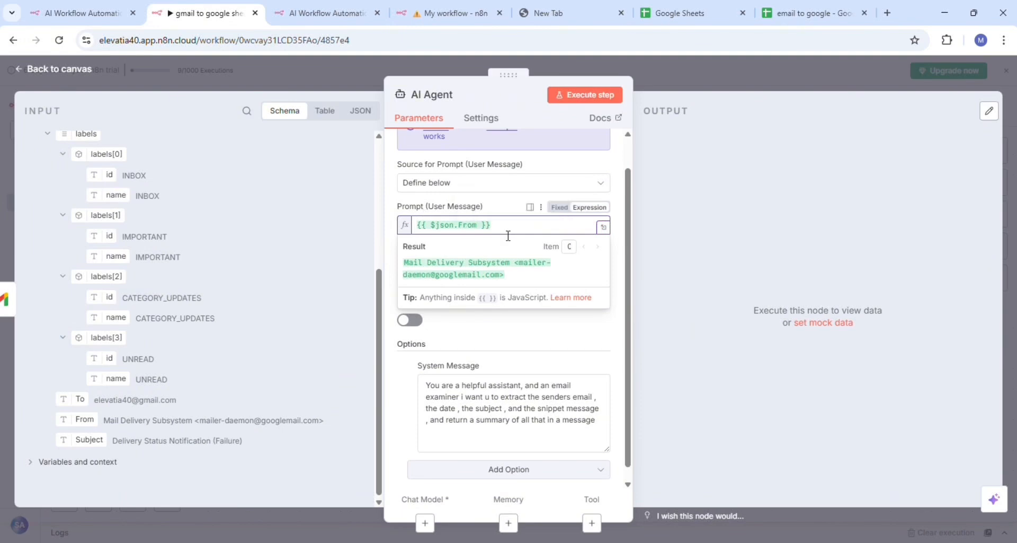
{"action": "type", "text": "sender"}
{"action": "key", "text": "Return"}
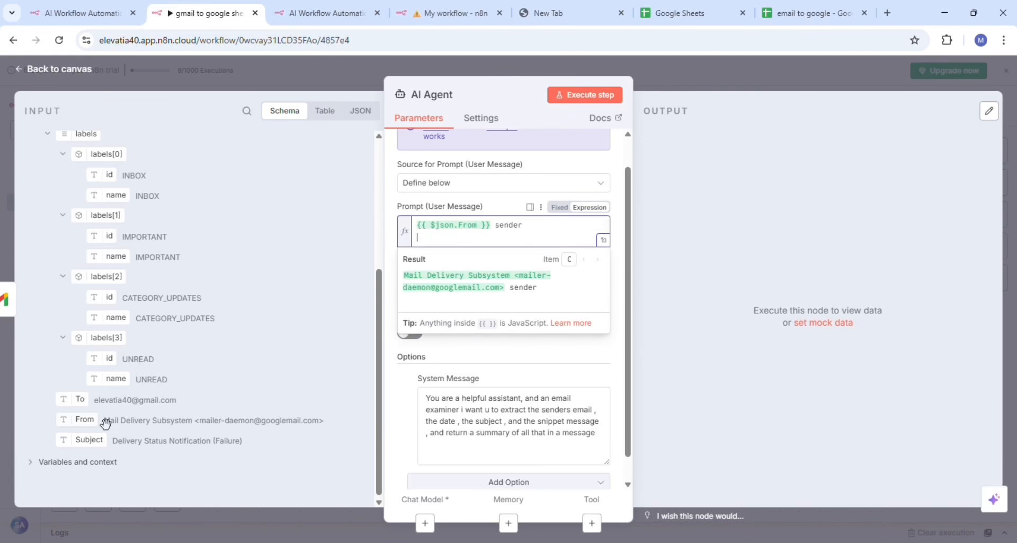
{"action": "left_click_drag", "start_coordinate": [94, 447], "coordinate": [427, 239]}
{"action": "left_click", "coordinate": [527, 244]}
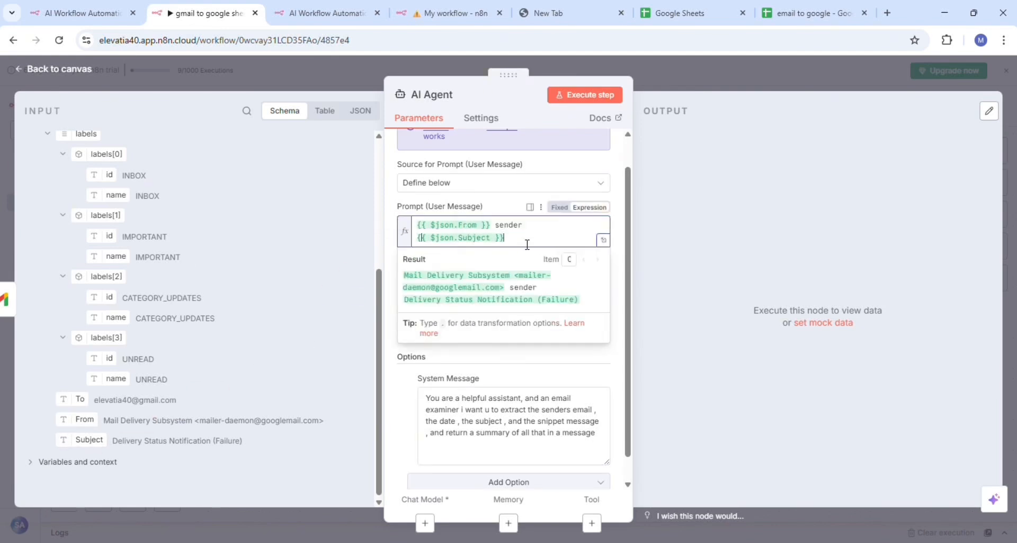
{"action": "type", "text": "subject"}
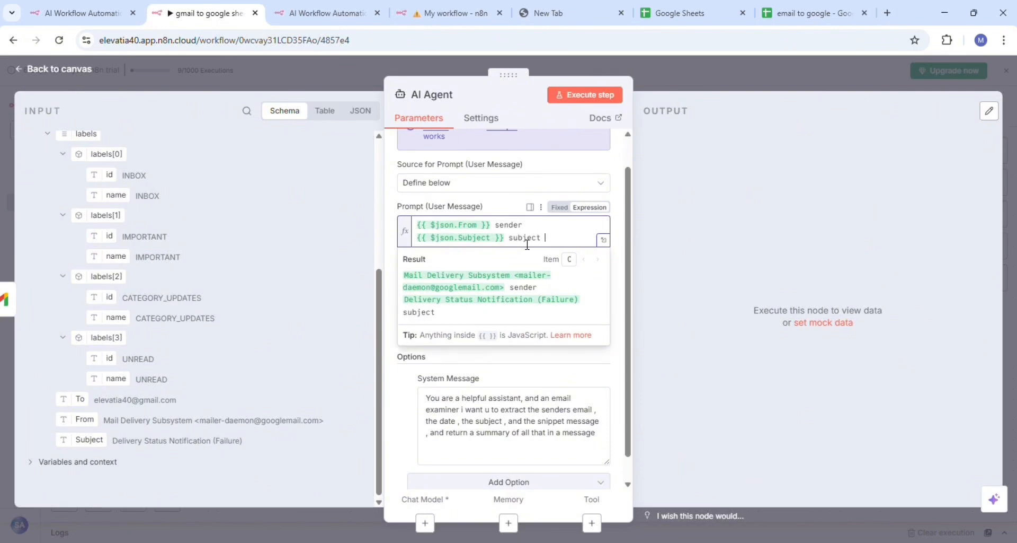
{"action": "key", "text": "Return"}
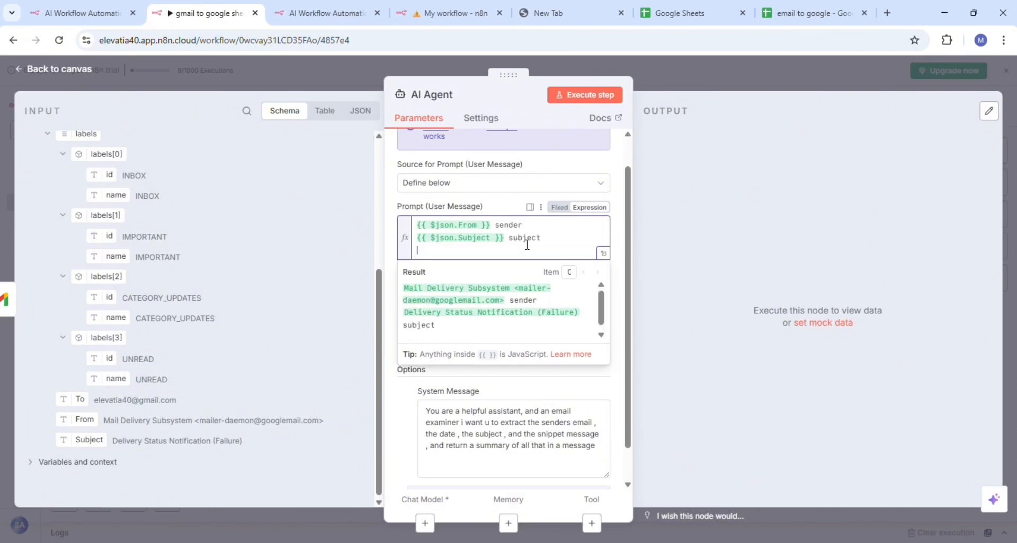
{"action": "left_click_drag", "start_coordinate": [380, 367], "coordinate": [376, 227]}
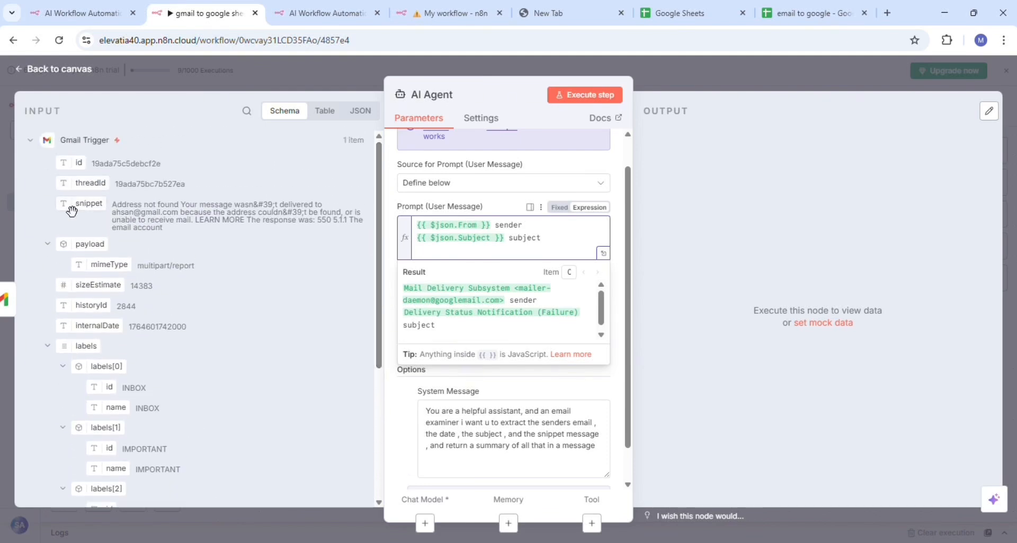
{"action": "left_click_drag", "start_coordinate": [82, 204], "coordinate": [435, 249]}
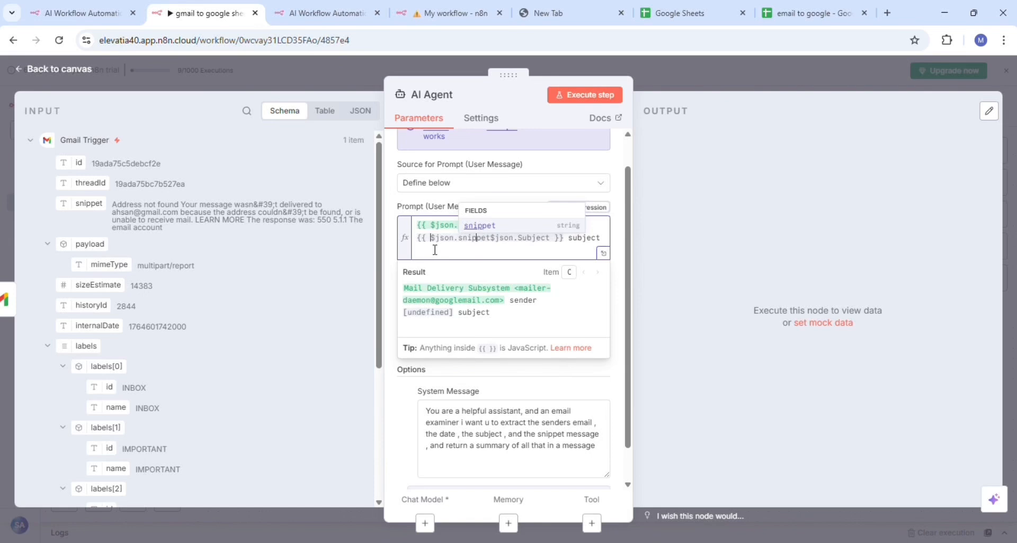
{"action": "left_click", "coordinate": [496, 241]}
{"action": "key", "text": "BackSpace"}
{"action": "key", "text": "BackSpace"}
{"action": "key", "text": "BackSpace"}
{"action": "key", "text": "BackSpace"}
{"action": "key", "text": "BackSpace"}
{"action": "key", "text": "BackSpace"}
{"action": "key", "text": "BackSpace"}
{"action": "key", "text": "BackSpace"}
{"action": "key", "text": "BackSpace"}
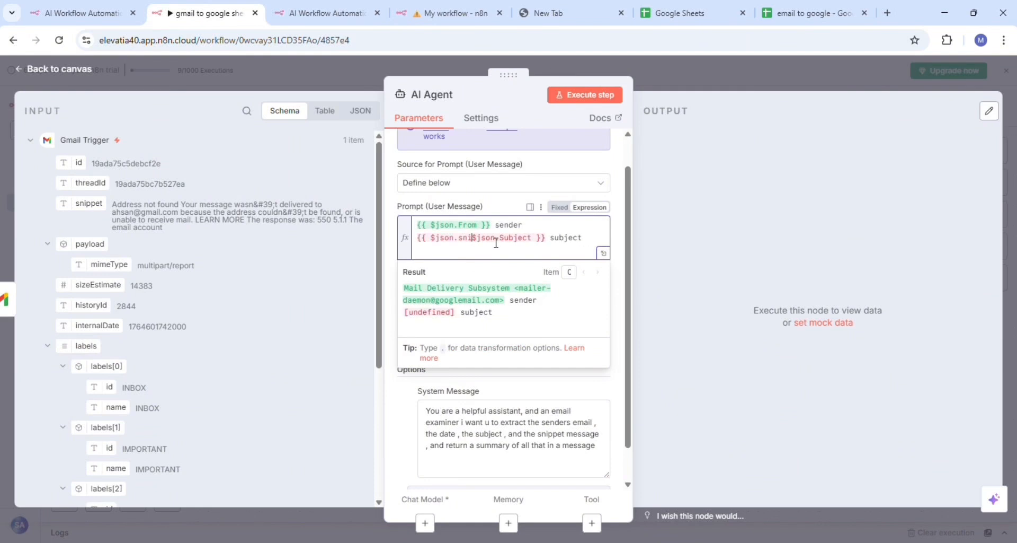
{"action": "key", "text": "BackSpace"}
{"action": "key", "text": "BackSpace"}
{"action": "key", "text": "BackSpace"}
{"action": "key", "text": "BackSpace"}
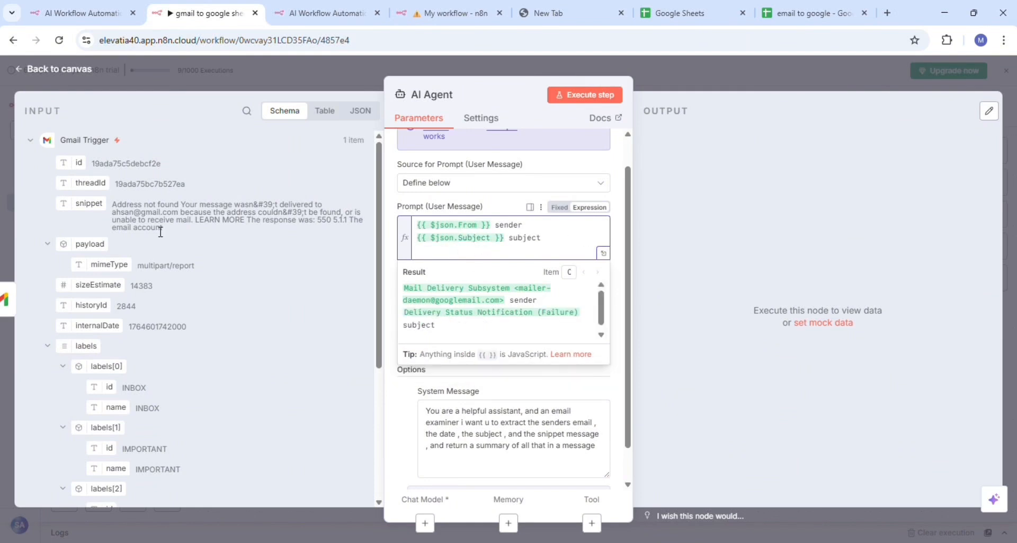
Step: Map the trigger's snippet field onto the prompt's third line and add the line "i want u to add the date automatically" below it
{"action": "left_click_drag", "start_coordinate": [99, 212], "coordinate": [436, 255]}
{"action": "left_click", "coordinate": [539, 256]}
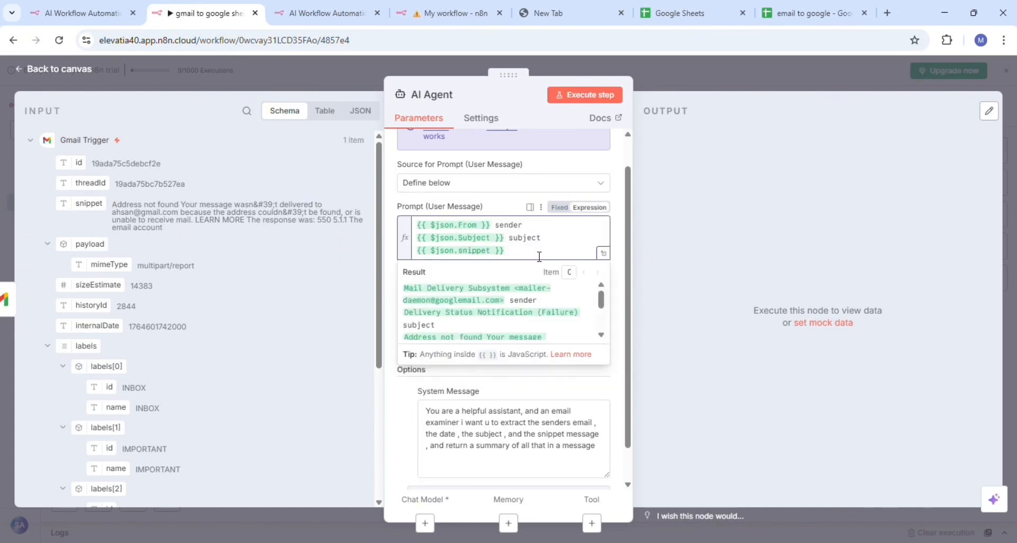
{"action": "key", "text": "Return"}
{"action": "type", "text": "i want u"}
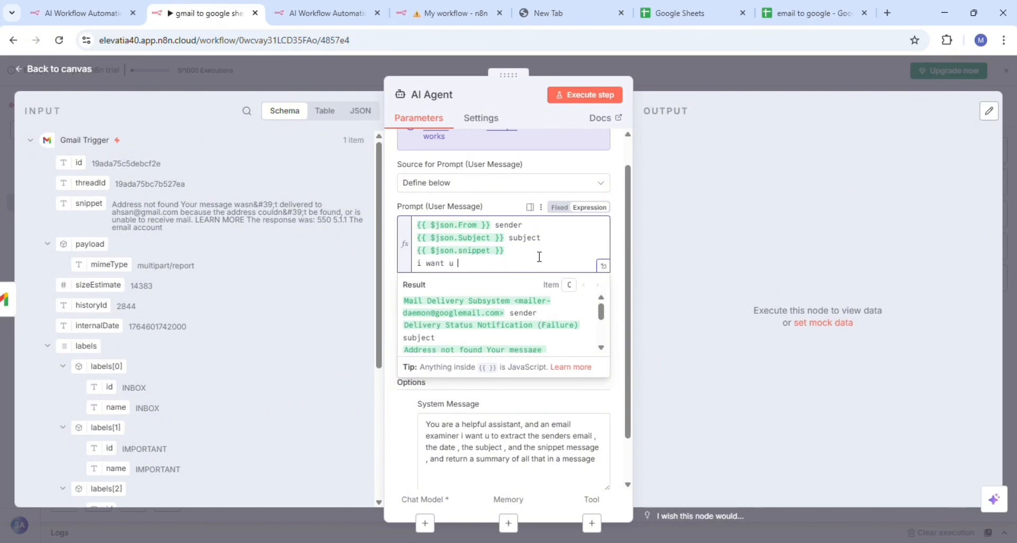
{"action": "type", "text": " to add the date automatically"}
Step: Turn on Always Output Data for the AI Agent and execute the step from its parameters
{"action": "left_click", "coordinate": [475, 117]}
{"action": "left_click", "coordinate": [412, 159]}
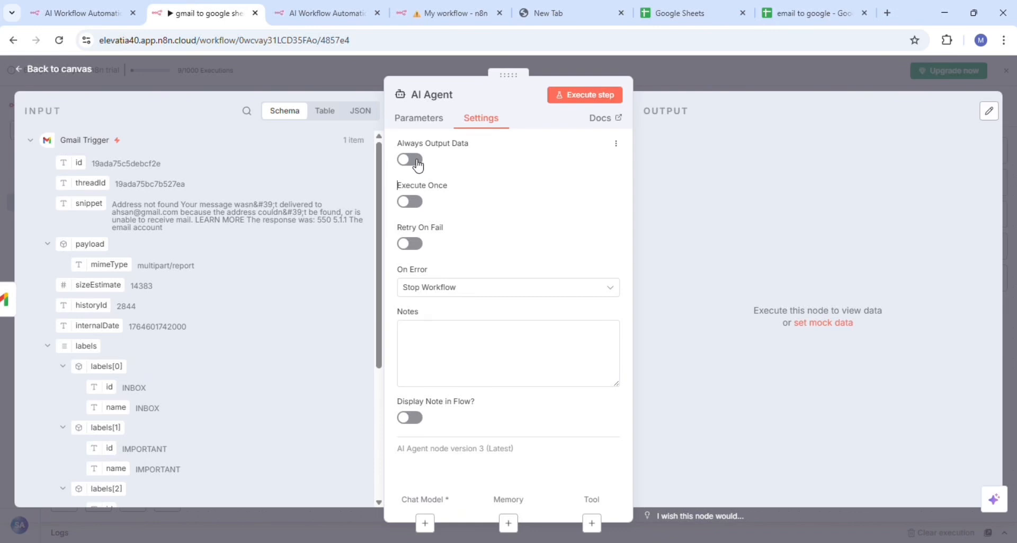
{"action": "left_click", "coordinate": [433, 123]}
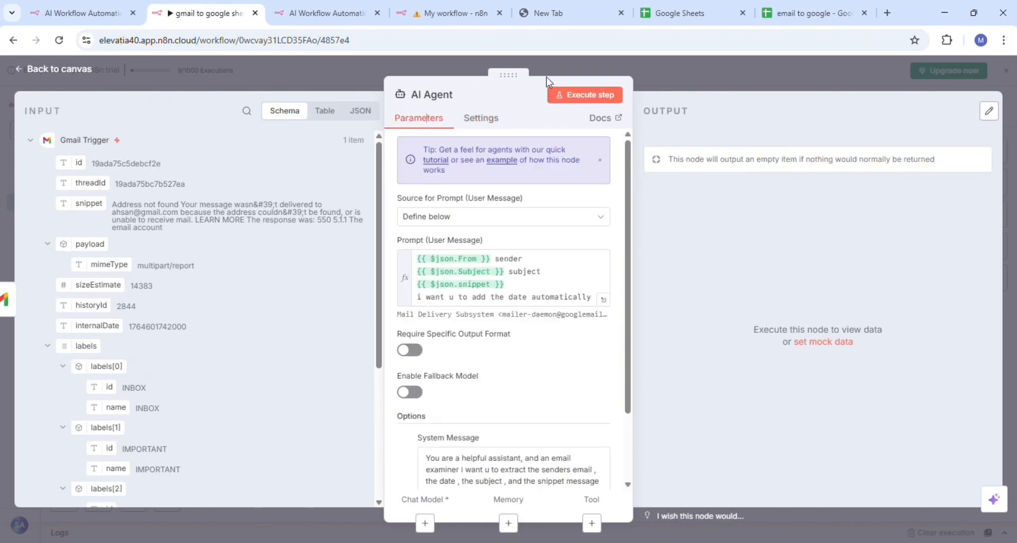
{"action": "left_click", "coordinate": [567, 94]}
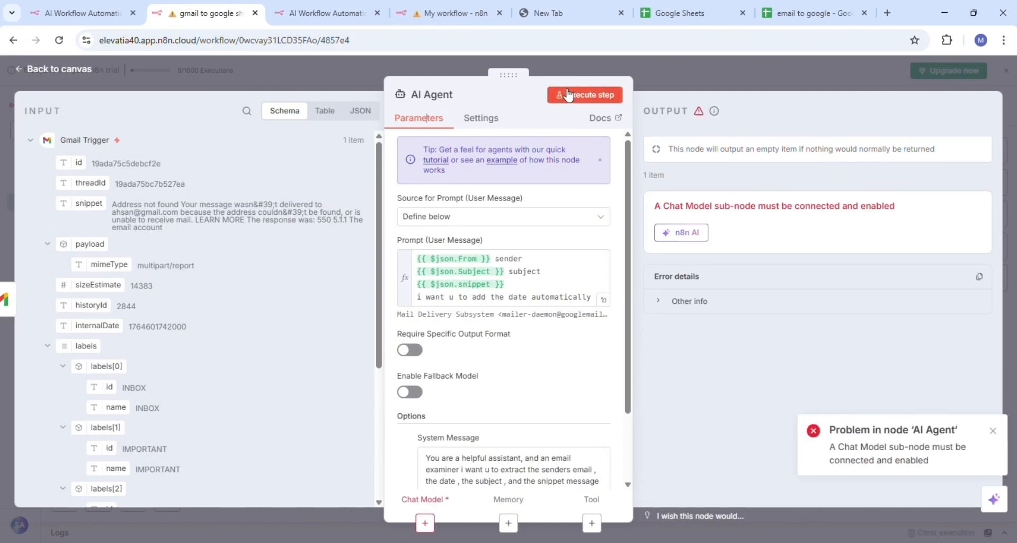
Step: Attach a Google Gemini Chat Model to the AI Agent as its chat model
{"action": "left_click", "coordinate": [425, 523]}
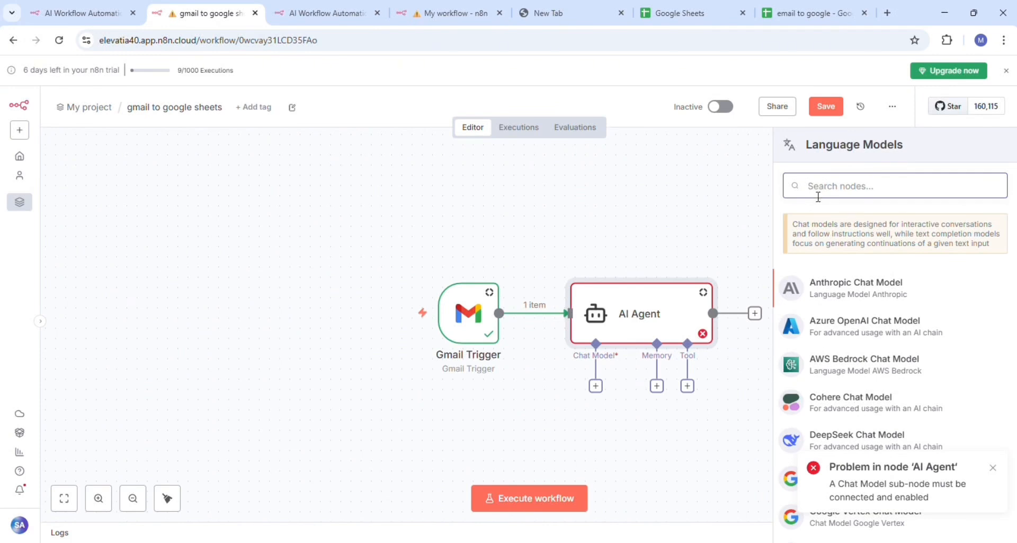
{"action": "type", "text": "gemi"}
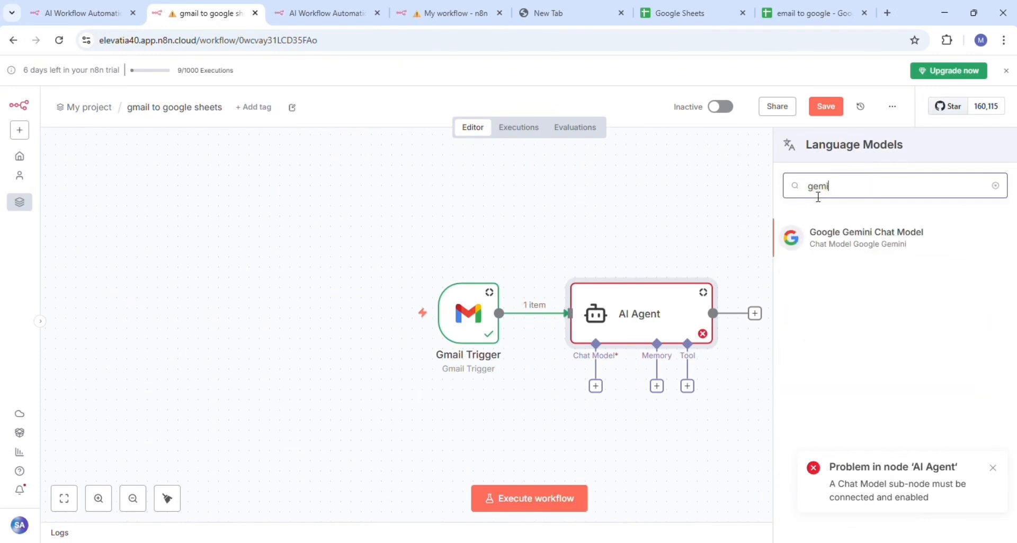
{"action": "left_click", "coordinate": [843, 241]}
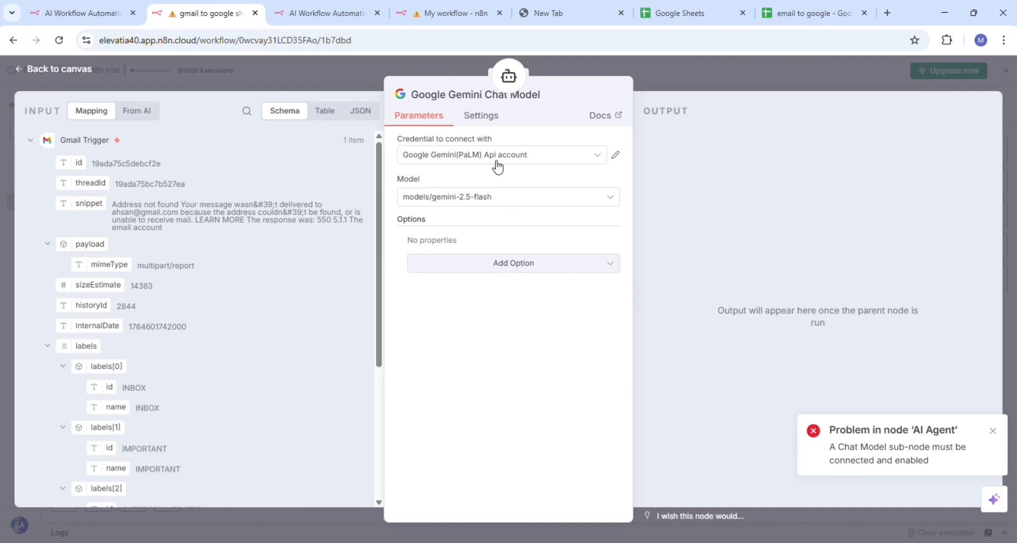
Step: Open a form for creating a new Google Gemini(PaLM) API credential for the chat model
{"action": "left_click", "coordinate": [599, 154]}
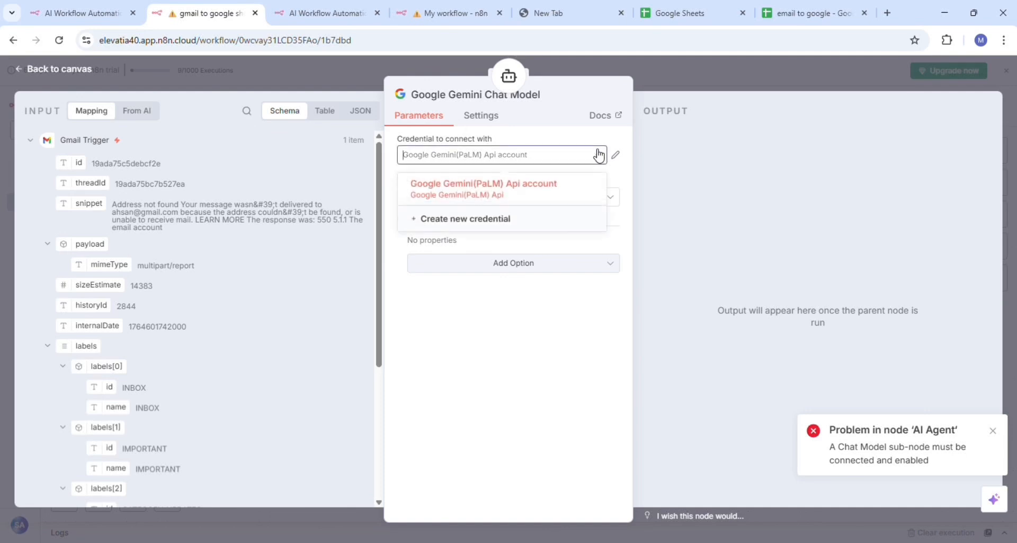
{"action": "left_click", "coordinate": [453, 225]}
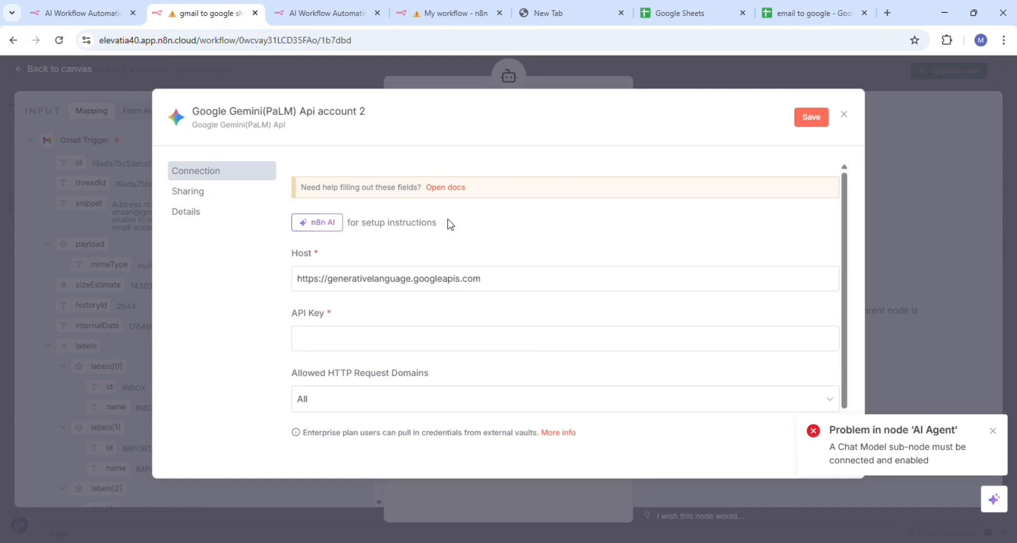
{"action": "scroll", "coordinate": [848, 251], "scroll_direction": "down", "scroll_amount": 2}
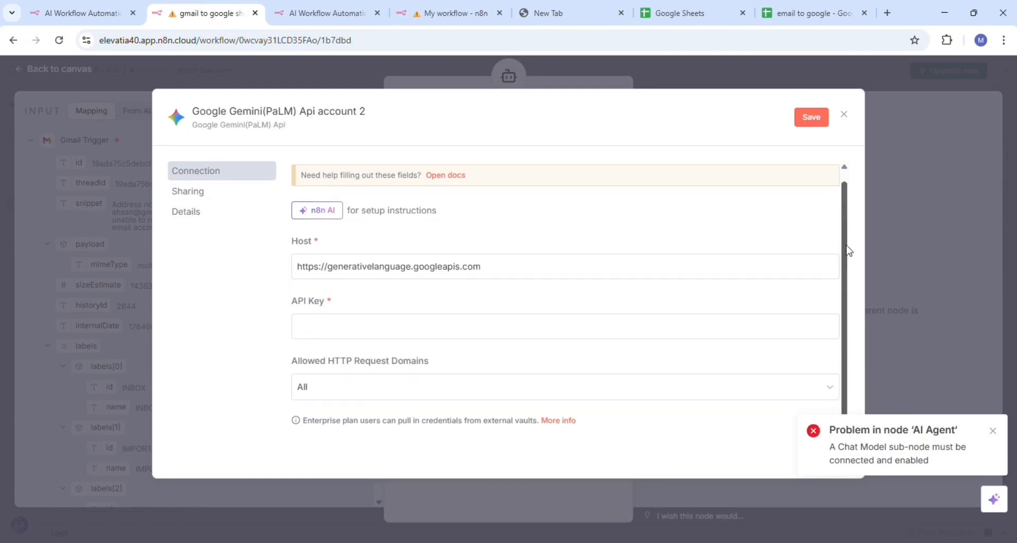
{"action": "mouse_move", "coordinate": [847, 246]}
{"action": "left_mouse_down"}
{"action": "mouse_move", "coordinate": [850, 273]}
{"action": "mouse_move", "coordinate": [857, 257]}
{"action": "left_mouse_up"}
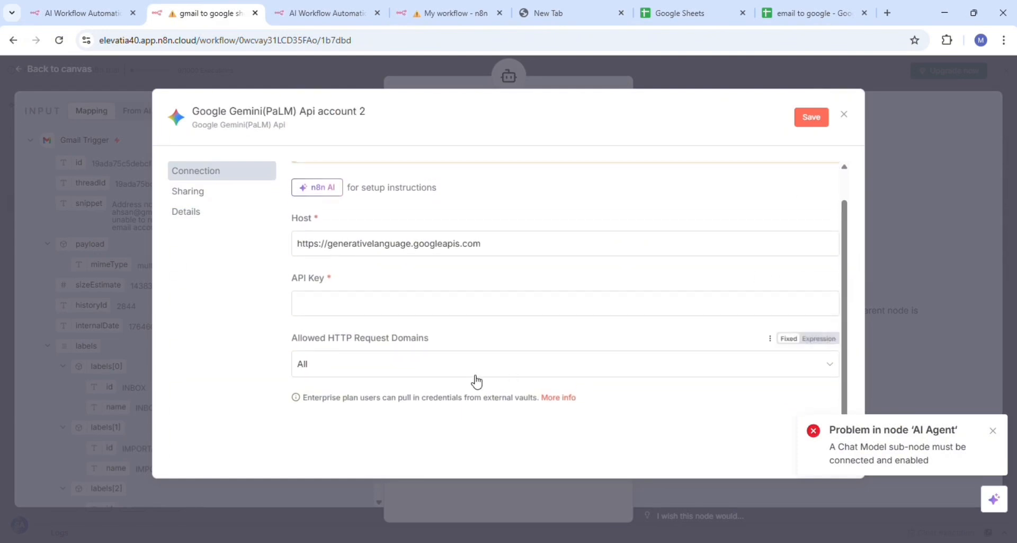
Step: Search the web for "google gemini api key", reach Google AI Studio's API Keys page, and view its new key form
{"action": "left_click", "coordinate": [889, 10]}
{"action": "type", "text": "goog"}
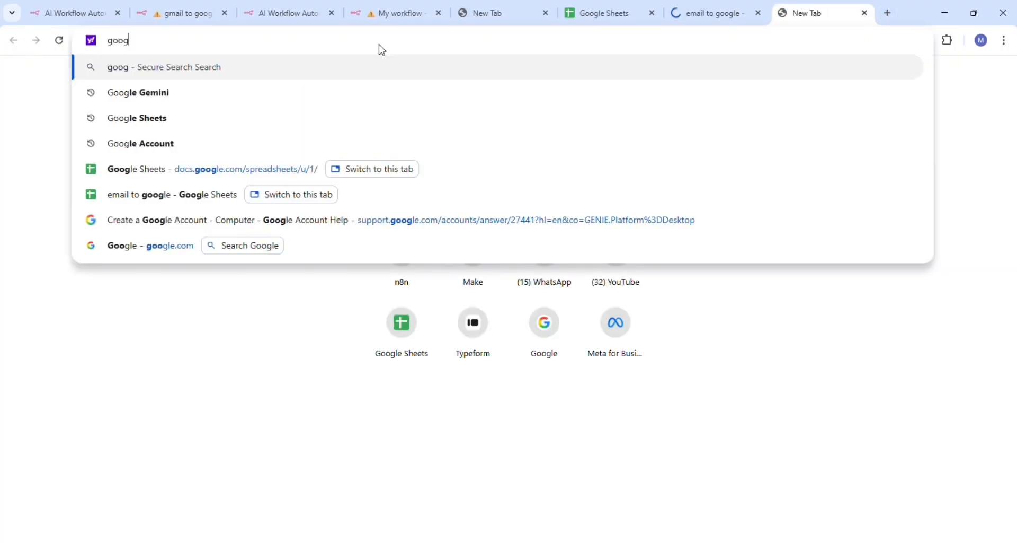
{"action": "type", "text": "le ge"}
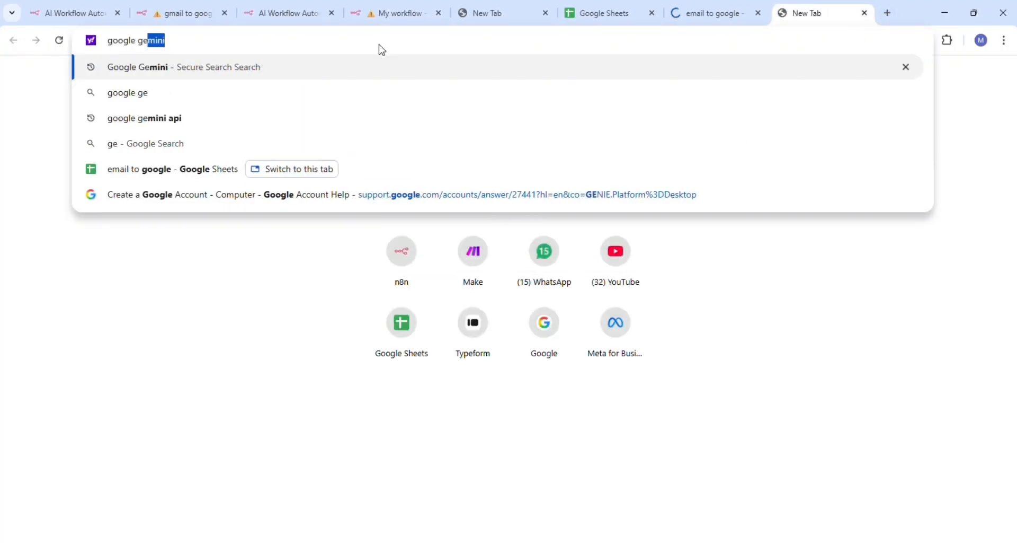
{"action": "type", "text": "mini"}
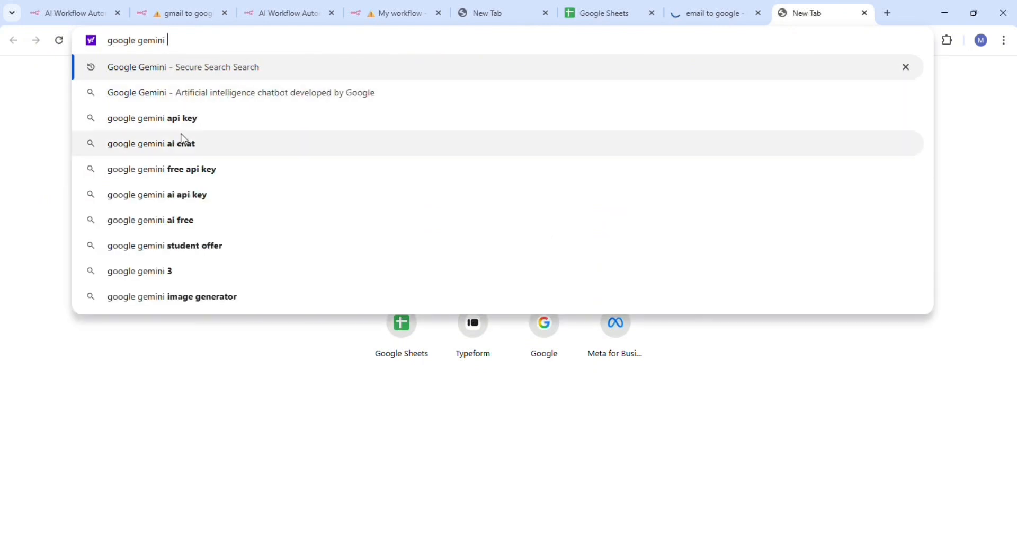
{"action": "left_click", "coordinate": [183, 128]}
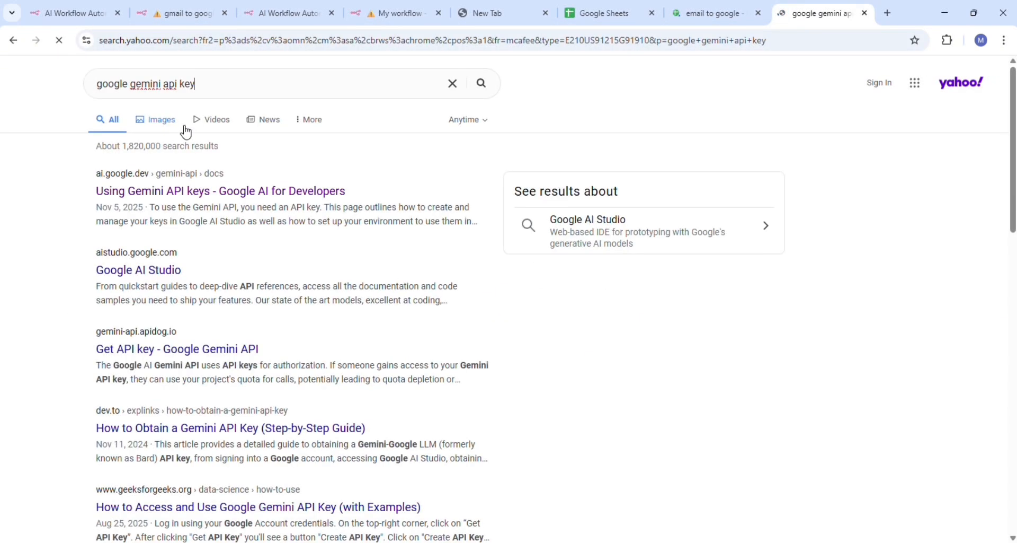
{"action": "left_click", "coordinate": [168, 198]}
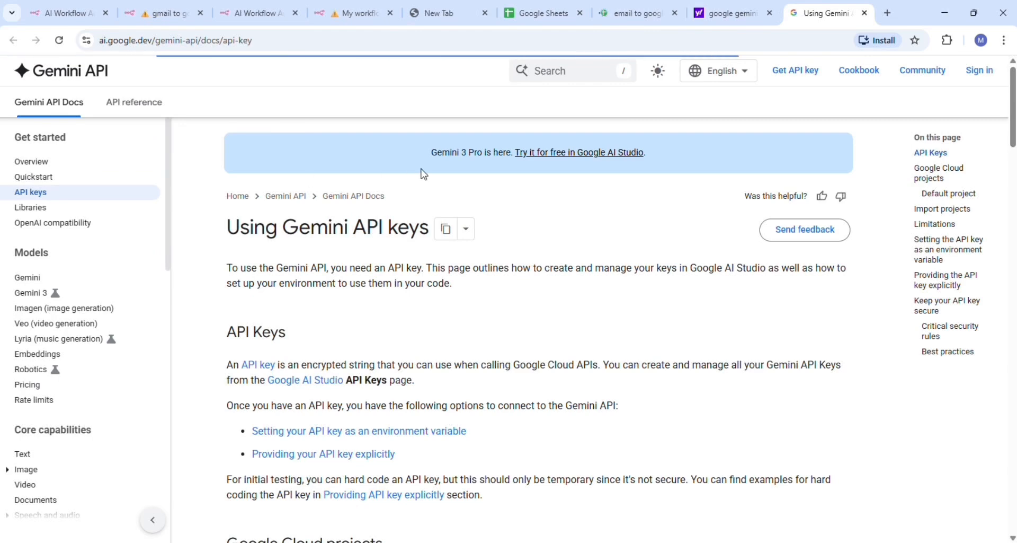
{"action": "left_click", "coordinate": [804, 72]}
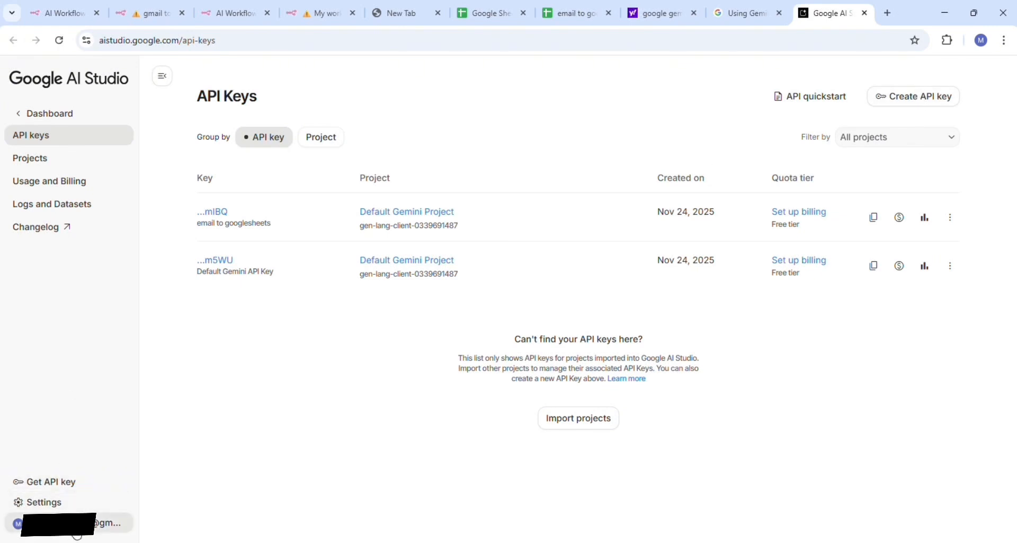
{"action": "left_click", "coordinate": [915, 105]}
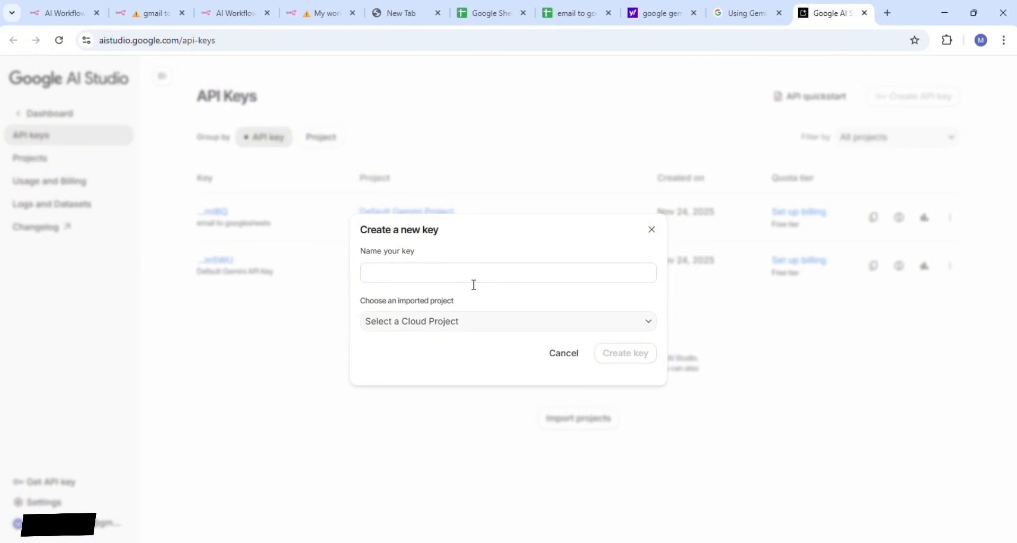
{"action": "left_click", "coordinate": [652, 230]}
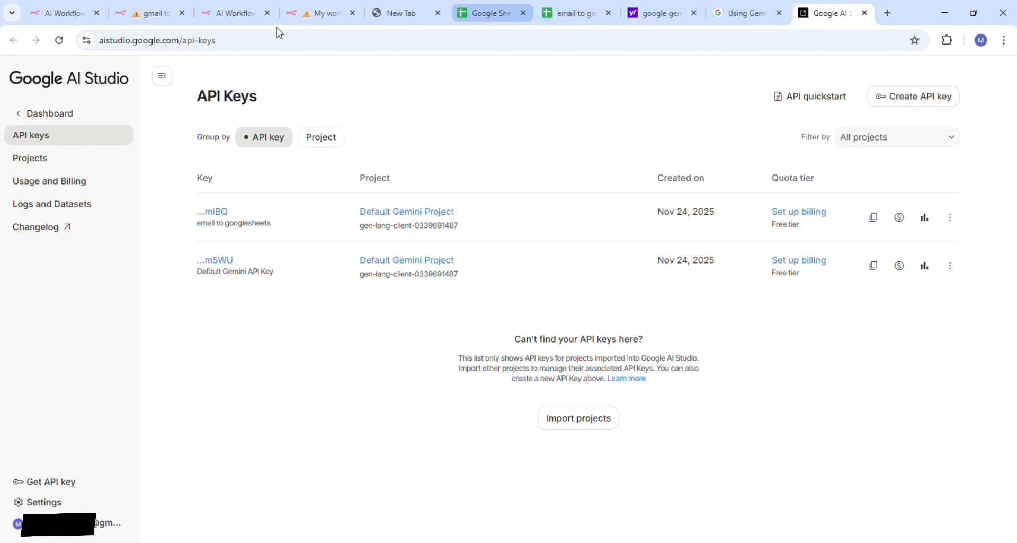
Step: Return to the n8n workflow and discard the new Gemini credential form, leaving the existing API account selected
{"action": "left_click", "coordinate": [149, 16]}
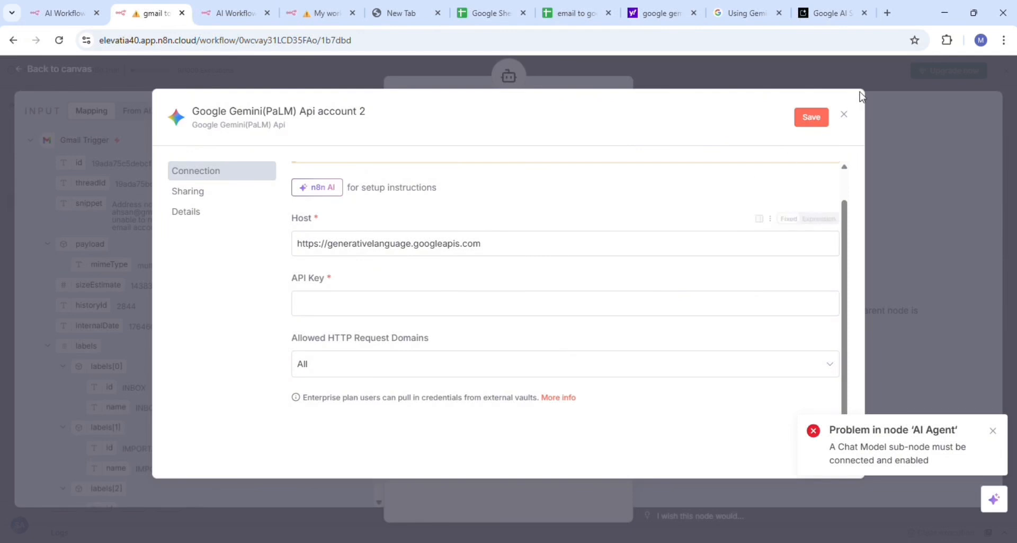
{"action": "left_click", "coordinate": [846, 114]}
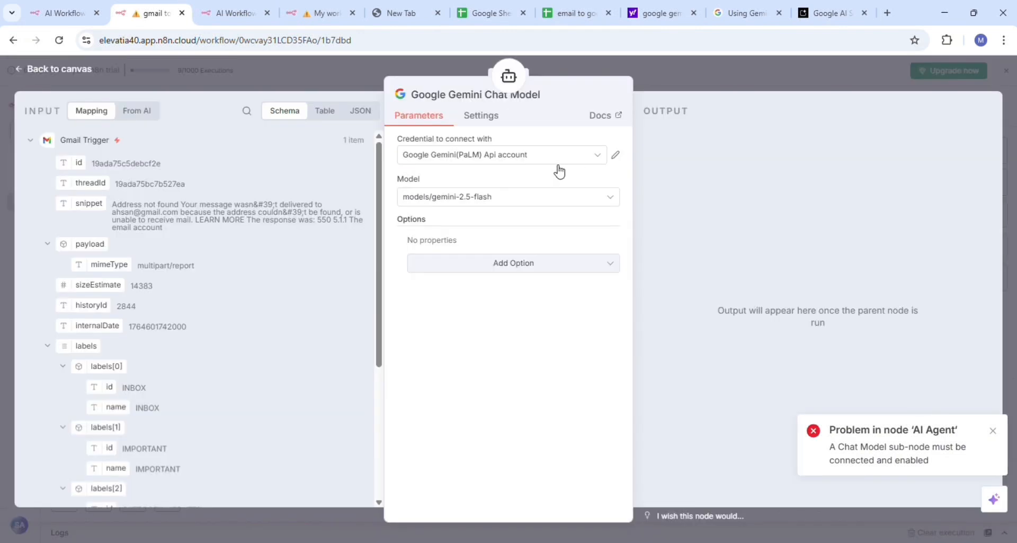
{"action": "left_click", "coordinate": [599, 154]}
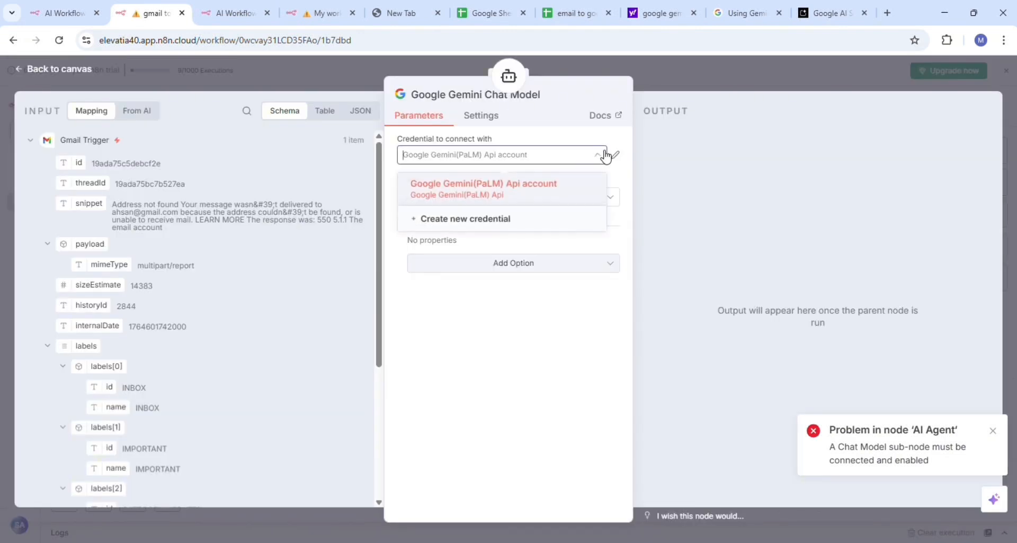
{"action": "left_click", "coordinate": [481, 115]}
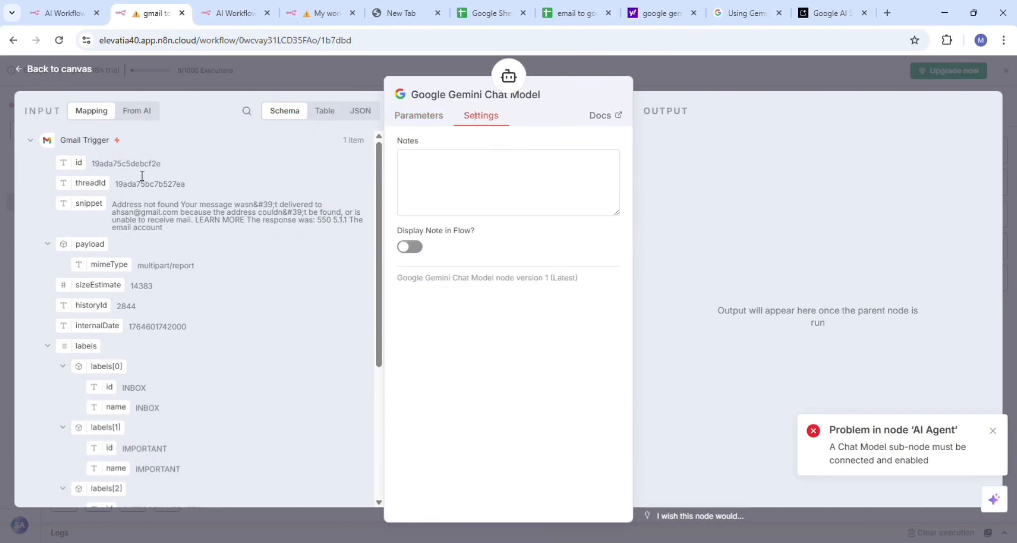
Step: Leave the chat model's settings, execute the whole workflow, and save it
{"action": "left_click", "coordinate": [20, 69]}
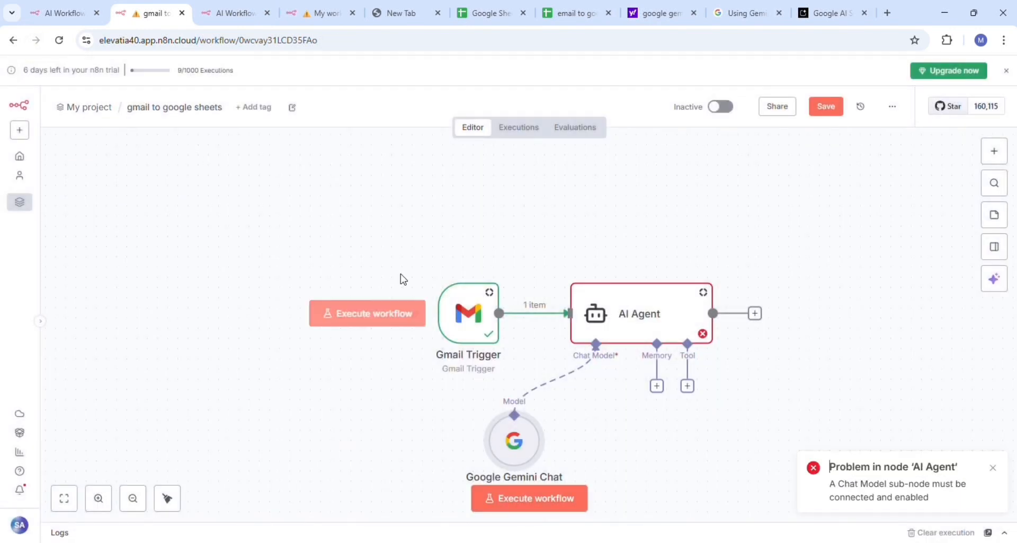
{"action": "left_click", "coordinate": [547, 495]}
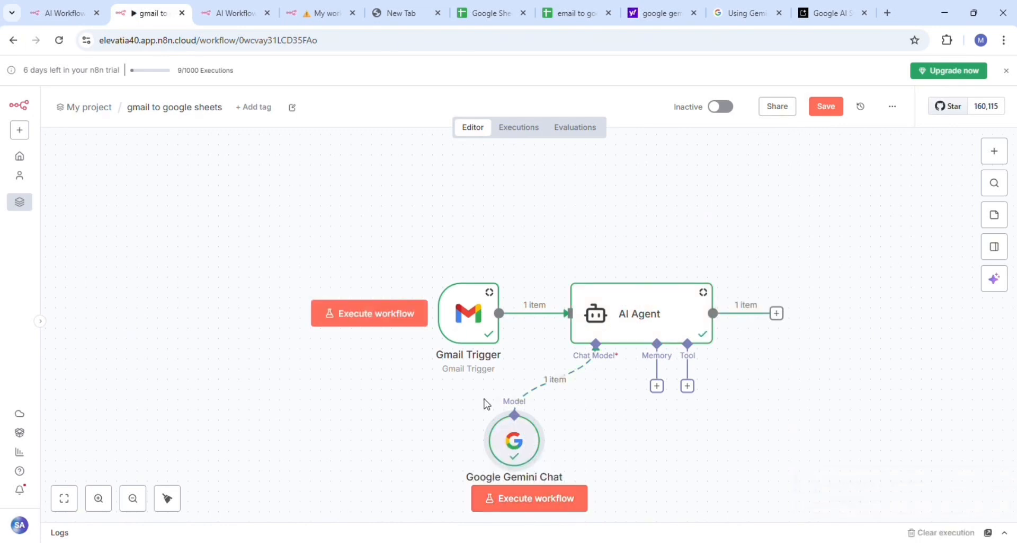
{"action": "left_click", "coordinate": [822, 111]}
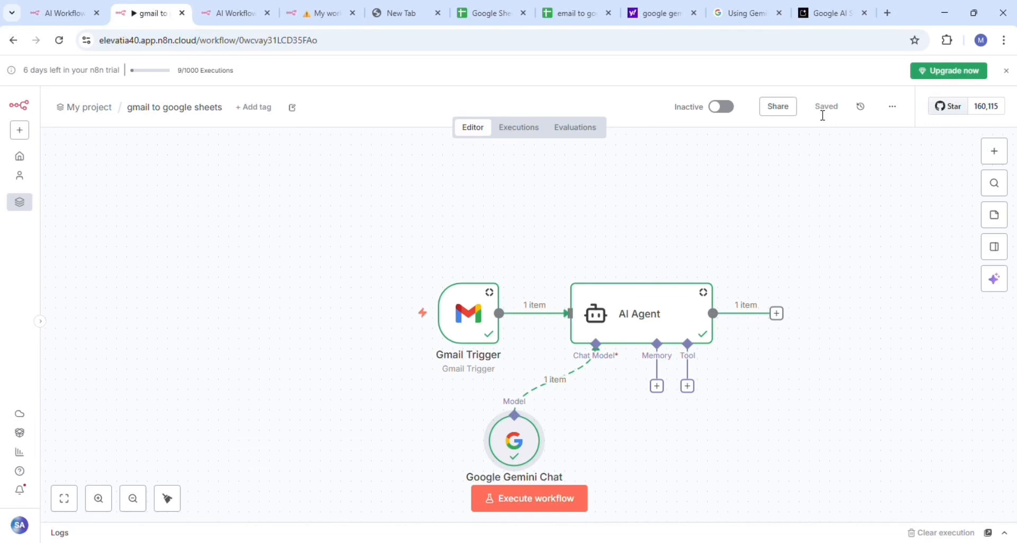
Step: Add an If node after the AI Agent and return to the canvas
{"action": "mouse_move", "coordinate": [484, 359]}
{"action": "mouse_move", "coordinate": [612, 353]}
{"action": "left_click", "coordinate": [777, 313]}
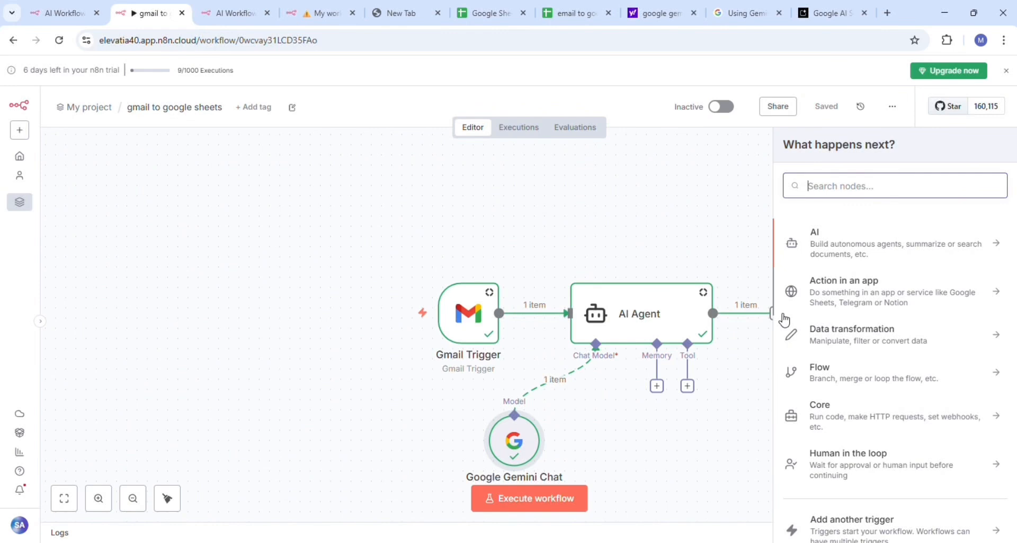
{"action": "type", "text": "if"}
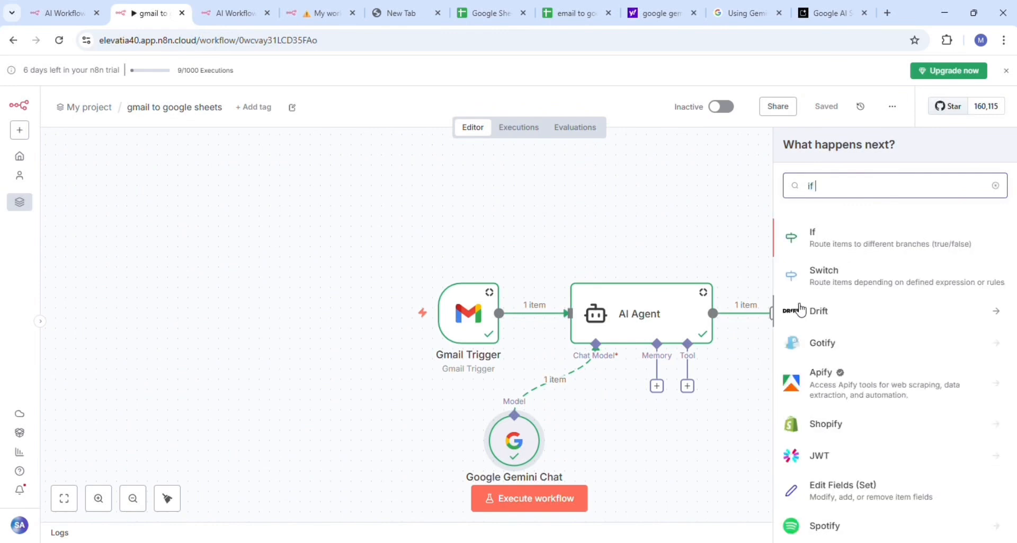
{"action": "left_click", "coordinate": [816, 236]}
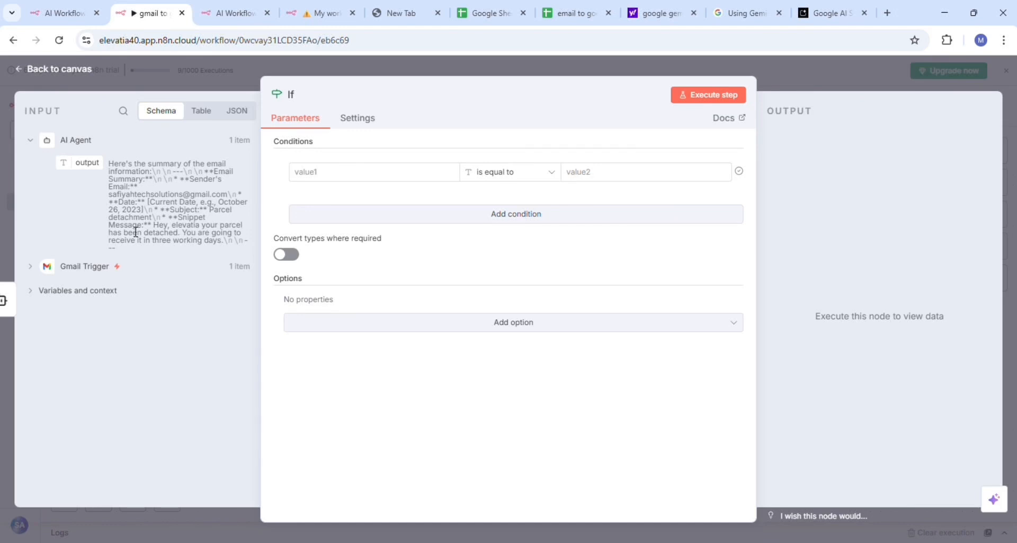
{"action": "left_click", "coordinate": [37, 90]}
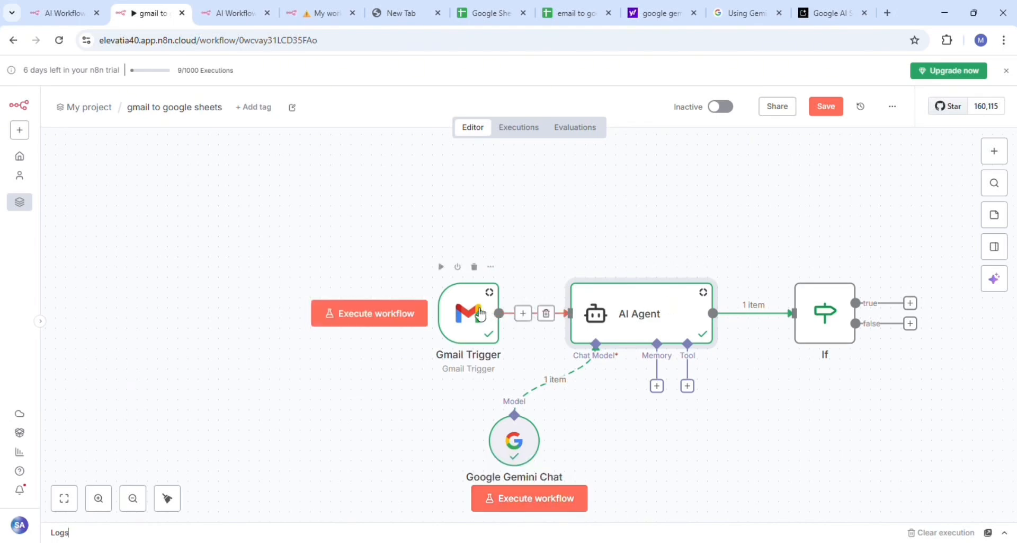
Step: Replace "all that in a message" in the AI Agent's system message with "whats in thwe message"
{"action": "double_click", "coordinate": [658, 331]}
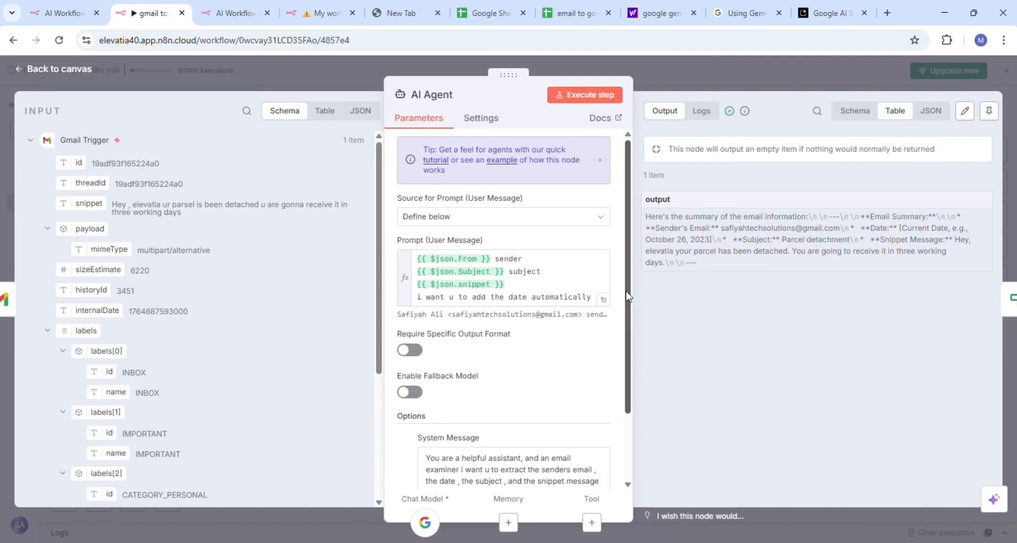
{"action": "scroll", "coordinate": [620, 294], "scroll_direction": "down", "scroll_amount": 2}
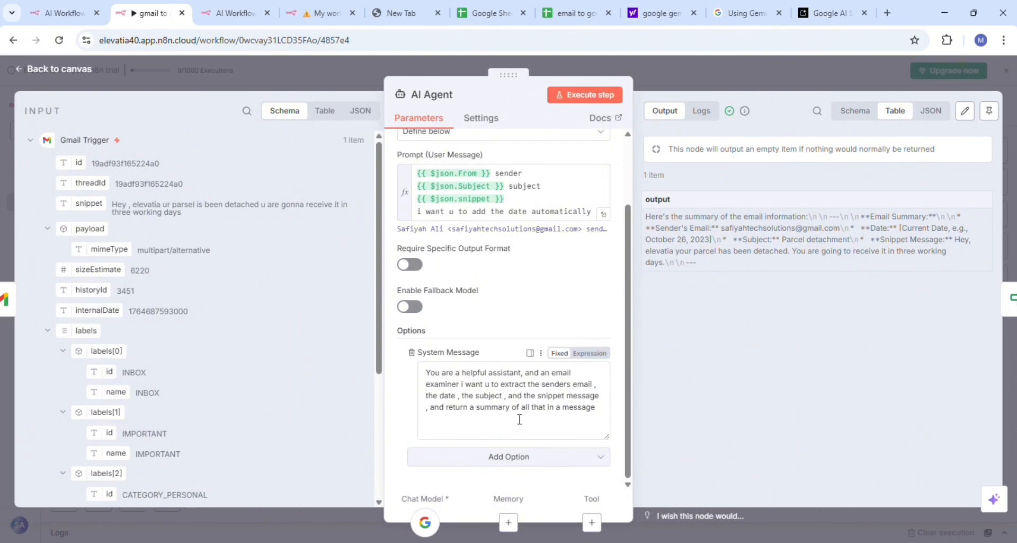
{"action": "left_click", "coordinate": [603, 412]}
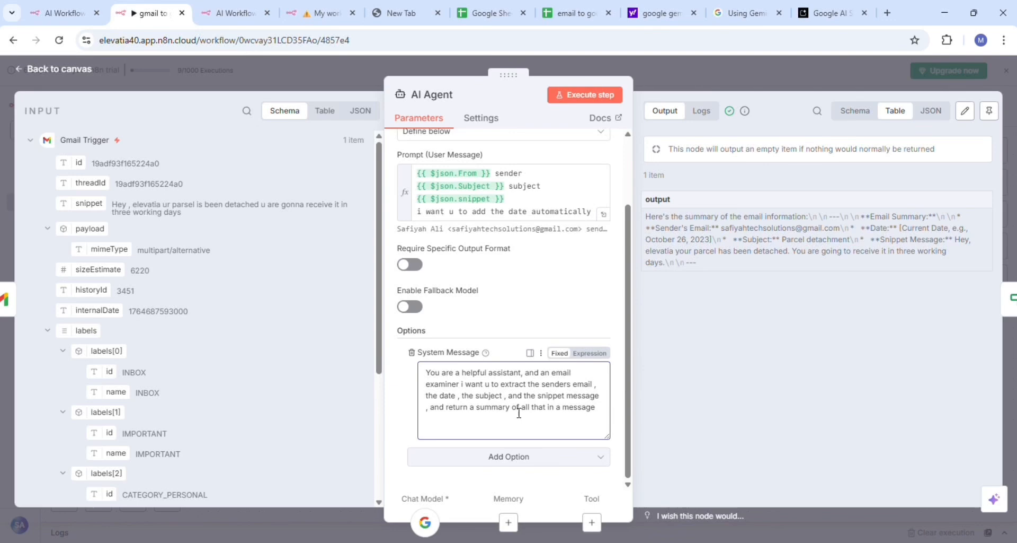
{"action": "key", "text": "BackSpace"}
{"action": "key", "text": "BackSpace"}
{"action": "key", "text": "BackSpace"}
{"action": "key", "text": "BackSpace"}
{"action": "key", "text": "BackSpace"}
{"action": "key", "text": "BackSpace"}
{"action": "key", "text": "BackSpace"}
{"action": "key", "text": "BackSpace"}
{"action": "key", "text": "BackSpace"}
{"action": "key", "text": "BackSpace"}
{"action": "key", "text": "BackSpace"}
{"action": "key", "text": "BackSpace"}
{"action": "key", "text": "BackSpace"}
{"action": "key", "text": "BackSpace"}
{"action": "key", "text": "BackSpace"}
{"action": "key", "text": "BackSpace"}
{"action": "key", "text": "BackSpace"}
{"action": "key", "text": "BackSpace"}
{"action": "key", "text": "BackSpace"}
{"action": "type", "text": "whats in thwe message "}
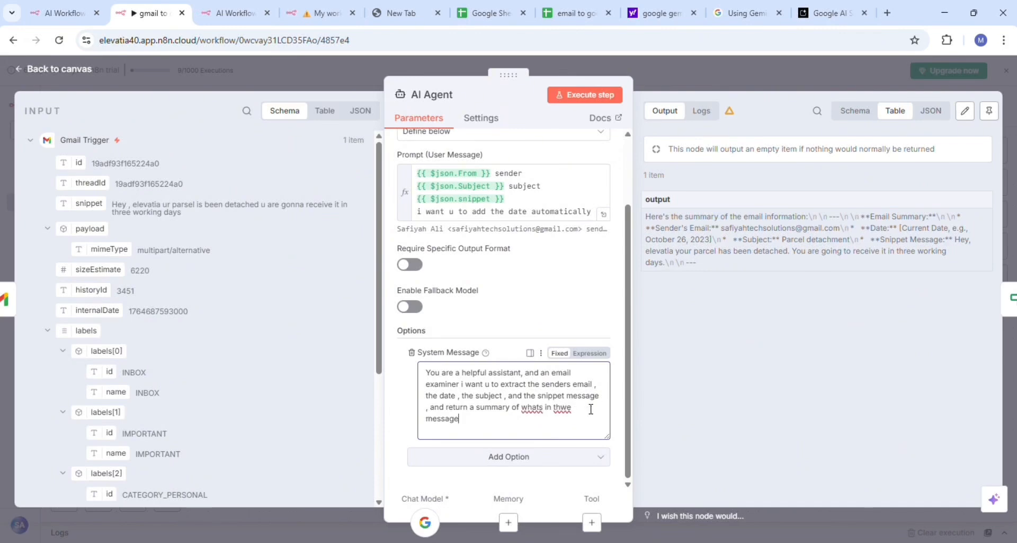
Step: Append "so that my manager instantly gets what to do , no need to return the exact snippet message" to the system message and execute the agent
{"action": "type", "text": "so that my manager instin"}
{"action": "key", "text": "BackSpace"}
{"action": "type", "text": "antly get"}
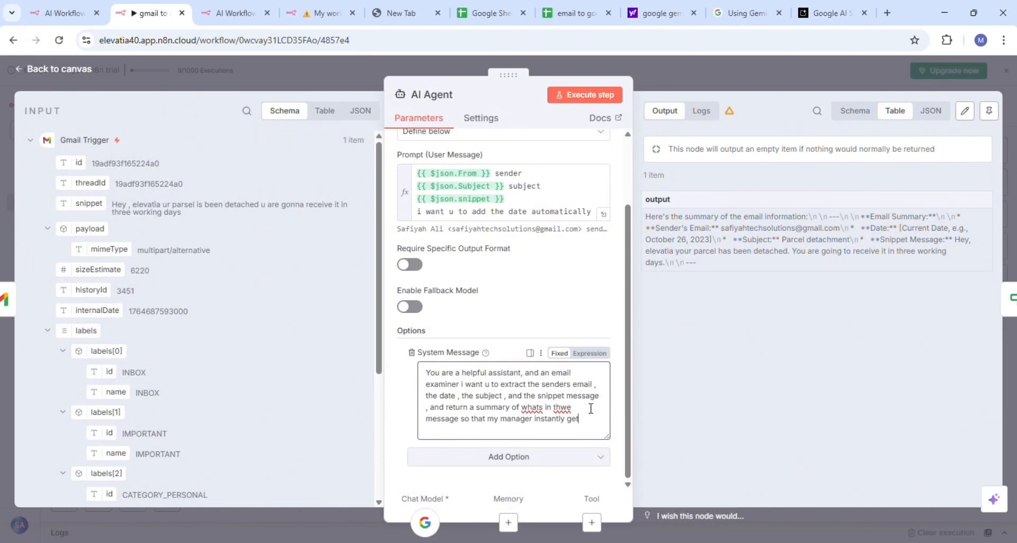
{"action": "type", "text": "s what to do"}
{"action": "left_click", "coordinate": [582, 96]}
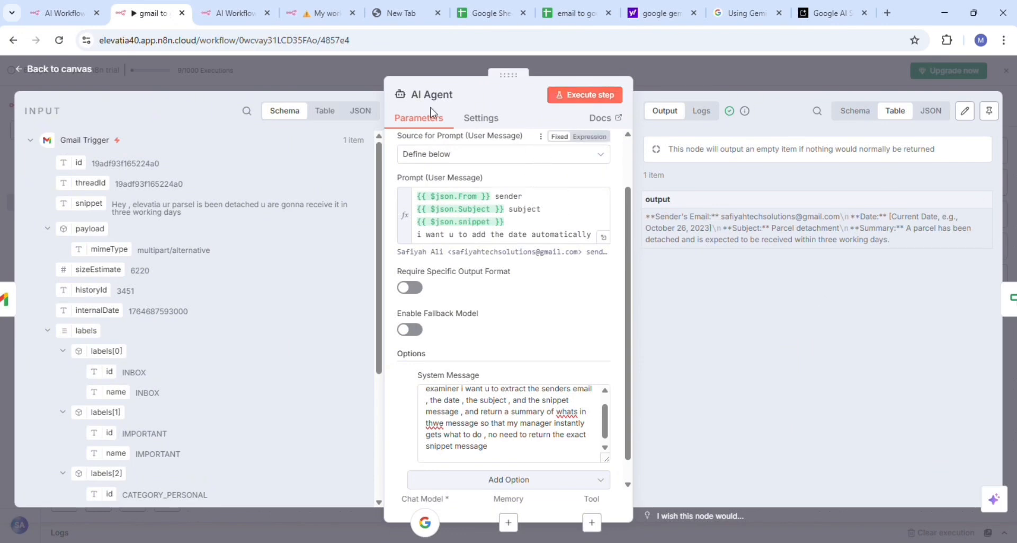
{"action": "left_click", "coordinate": [20, 68]}
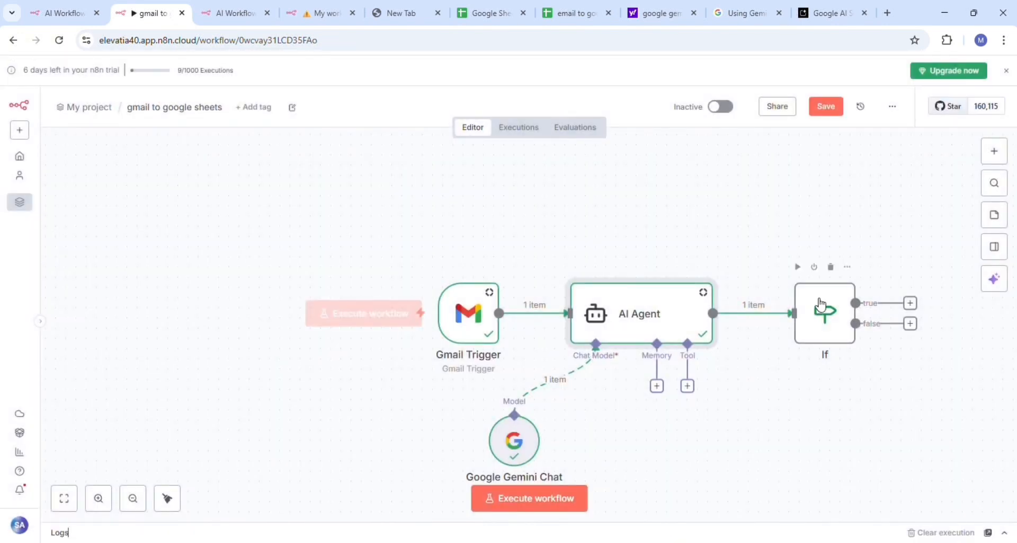
Step: Open the If node and set its first condition to the AI Agent's output string contains "flat"
{"action": "double_click", "coordinate": [816, 312]}
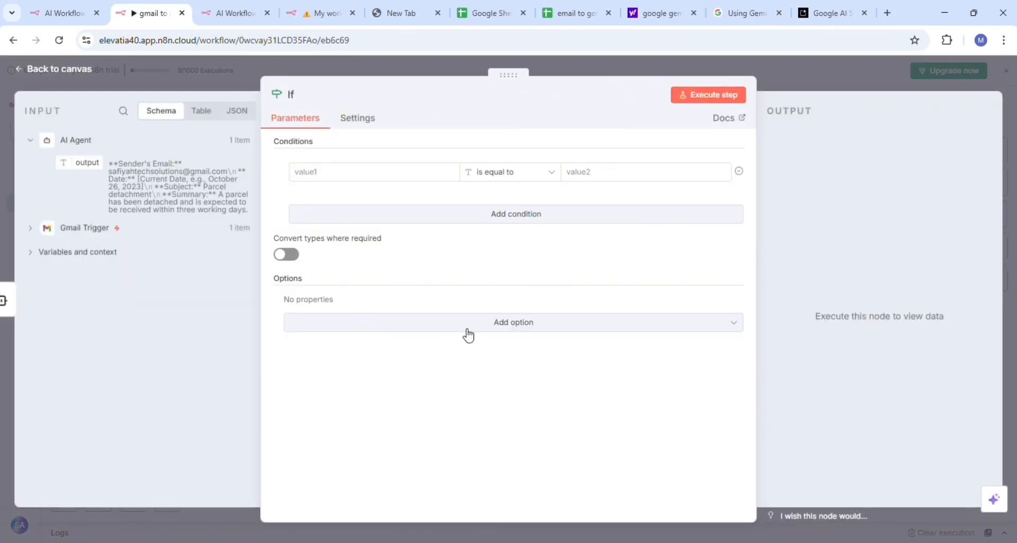
{"action": "left_click_drag", "start_coordinate": [79, 163], "coordinate": [317, 178]}
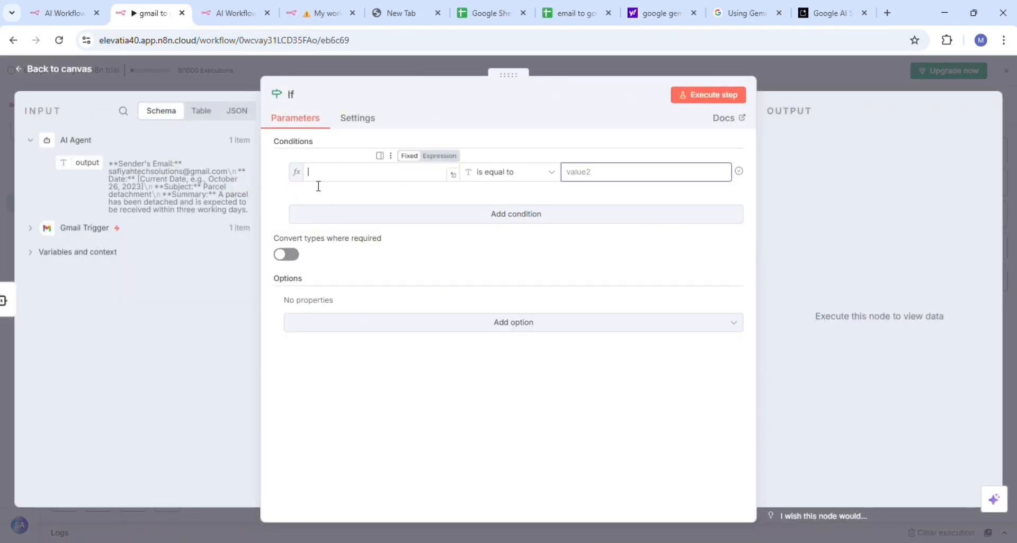
{"action": "left_click", "coordinate": [528, 179]}
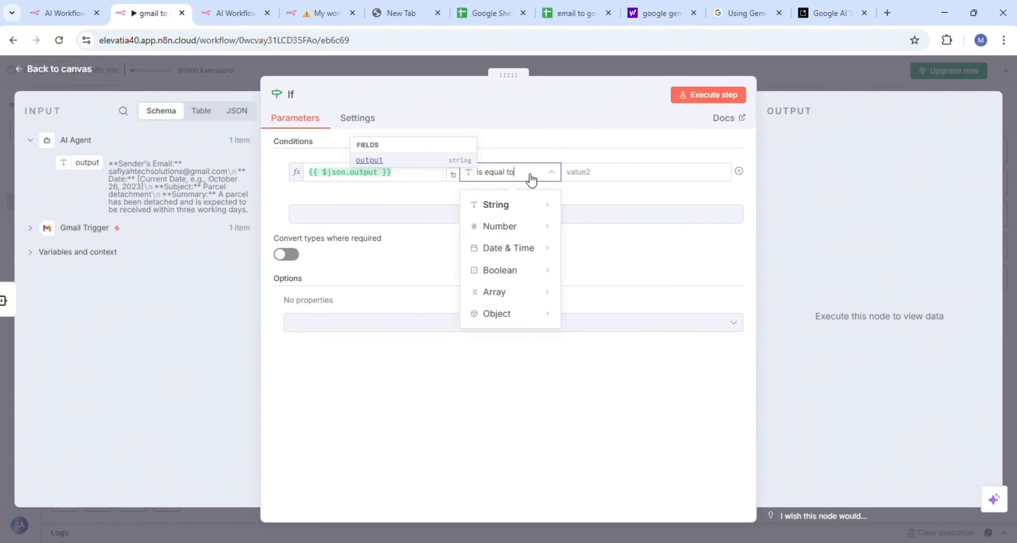
{"action": "left_click", "coordinate": [553, 173]}
{"action": "left_click", "coordinate": [555, 174]}
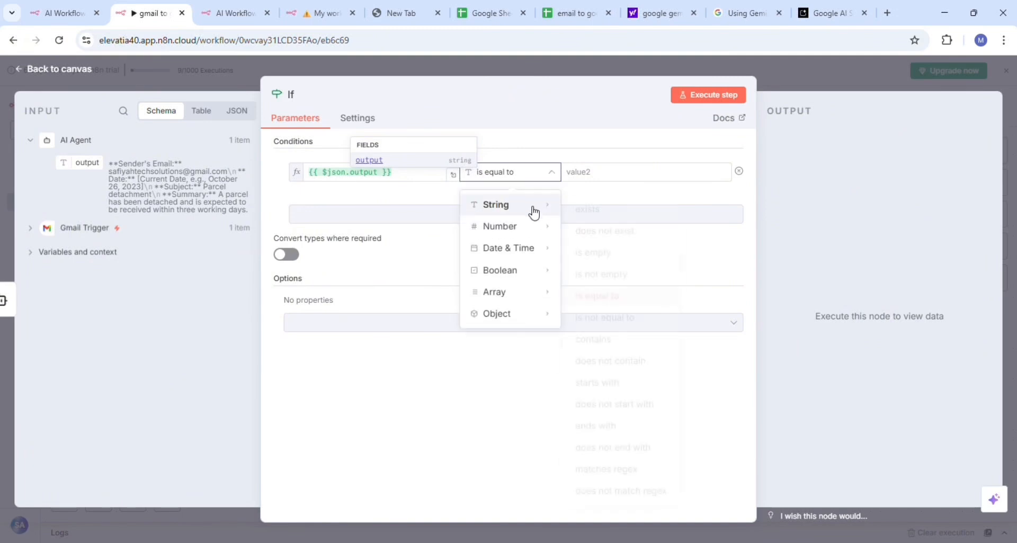
{"action": "mouse_move", "coordinate": [496, 206]}
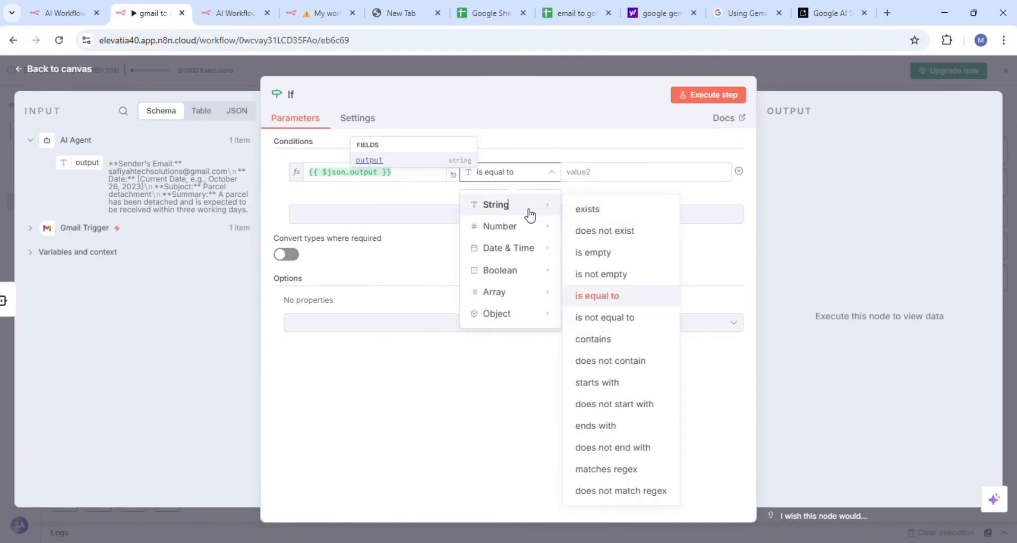
{"action": "left_click", "coordinate": [611, 340]}
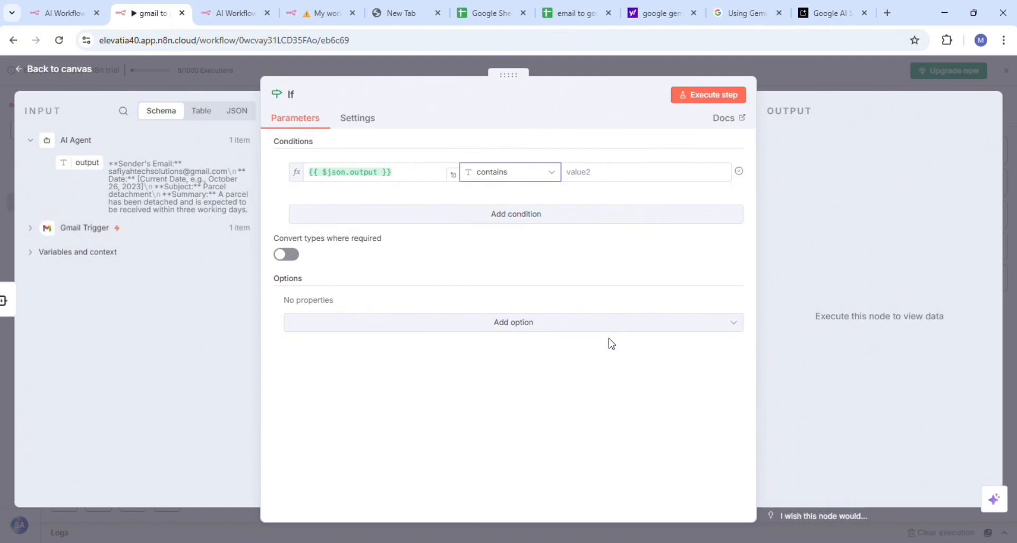
{"action": "left_click", "coordinate": [608, 179]}
{"action": "type", "text": "flate"}
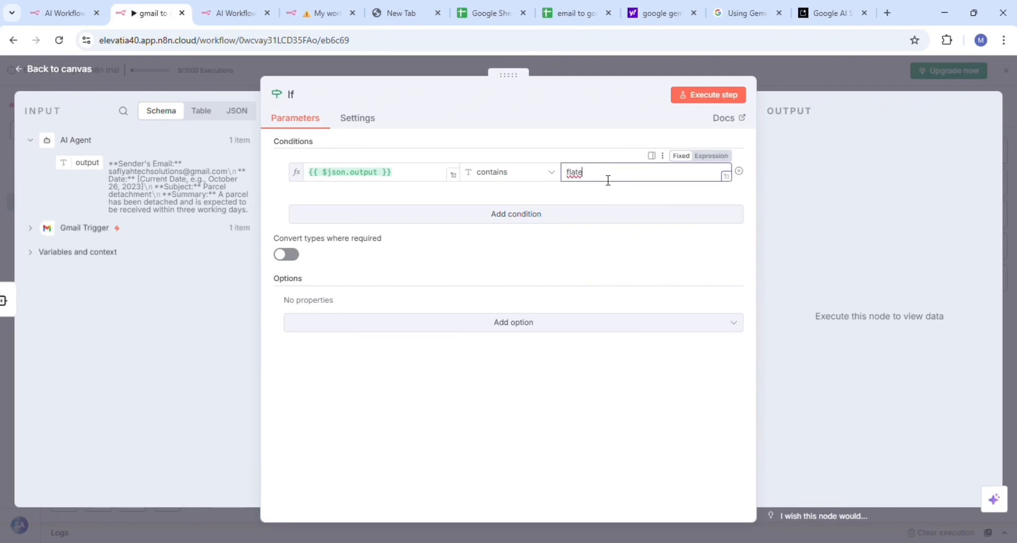
{"action": "key", "text": "BackSpace"}
Step: Add a second condition joined with OR, checking that the AI Agent's output string contains "house"
{"action": "left_click", "coordinate": [528, 217]}
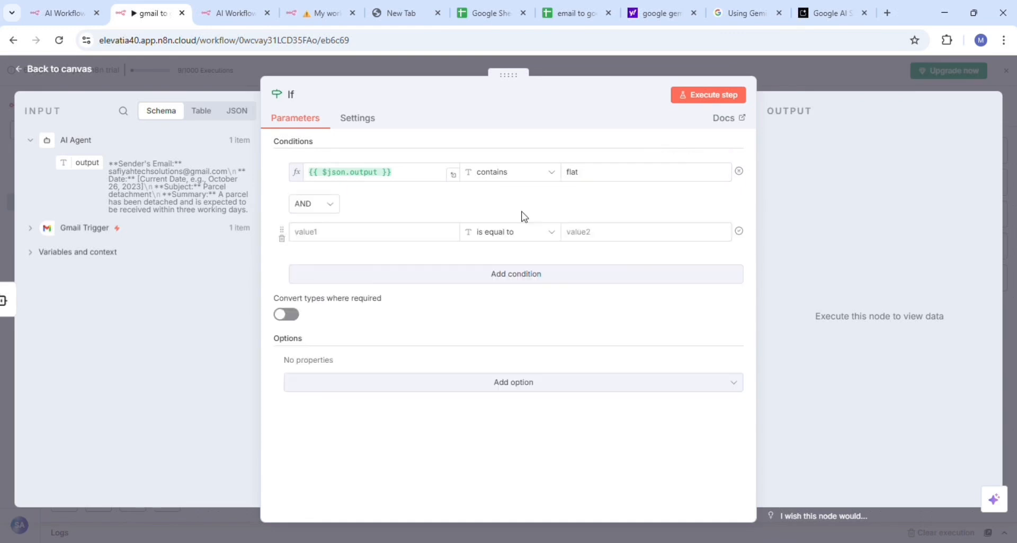
{"action": "left_click", "coordinate": [329, 206]}
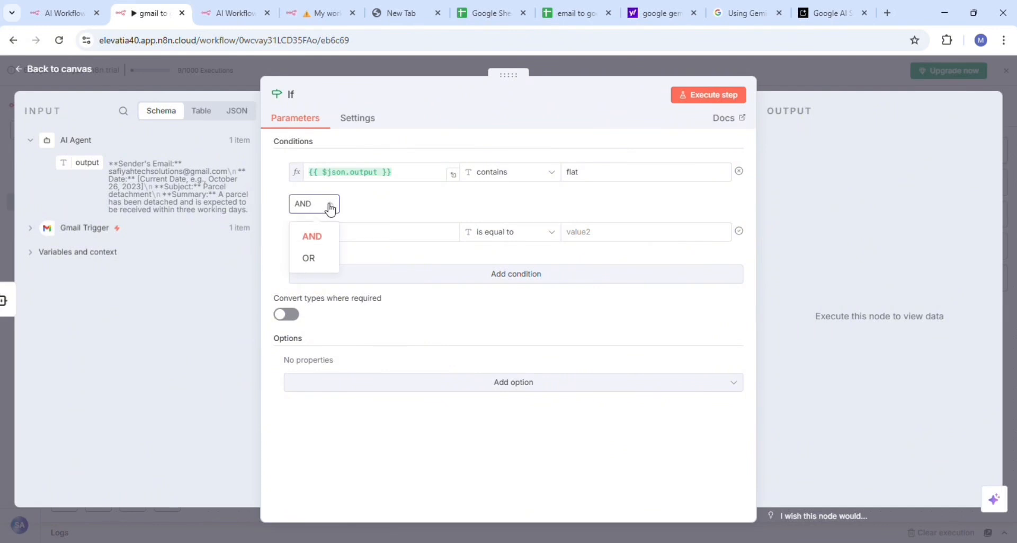
{"action": "left_click", "coordinate": [312, 259]}
{"action": "left_click_drag", "start_coordinate": [85, 180], "coordinate": [333, 241]}
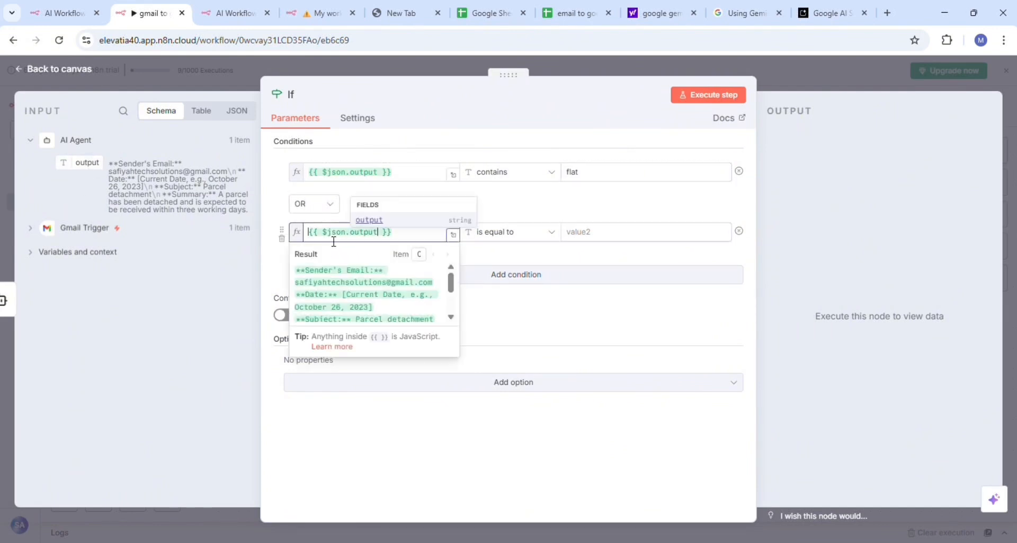
{"action": "left_click", "coordinate": [538, 233]}
{"action": "mouse_move", "coordinate": [522, 273]}
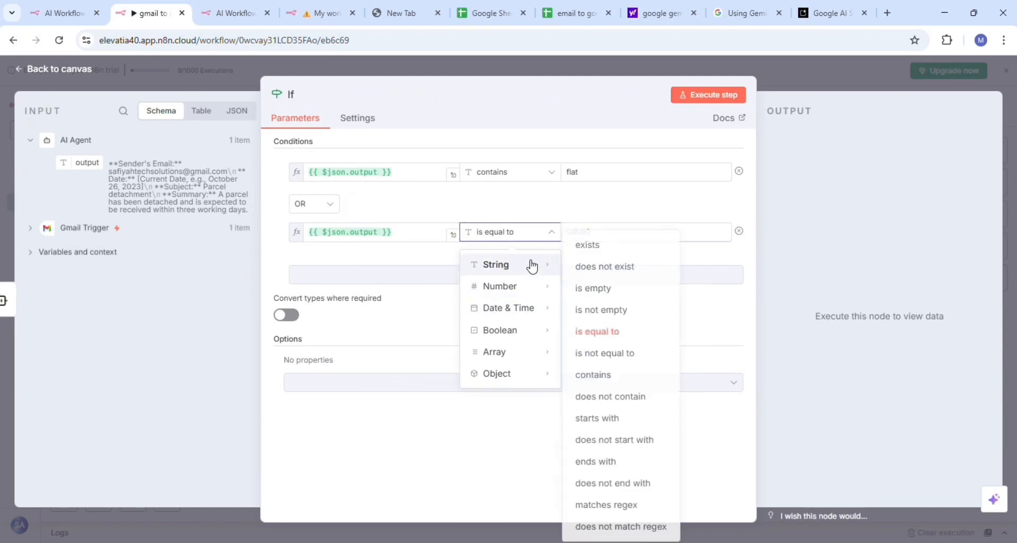
{"action": "left_click", "coordinate": [603, 373]}
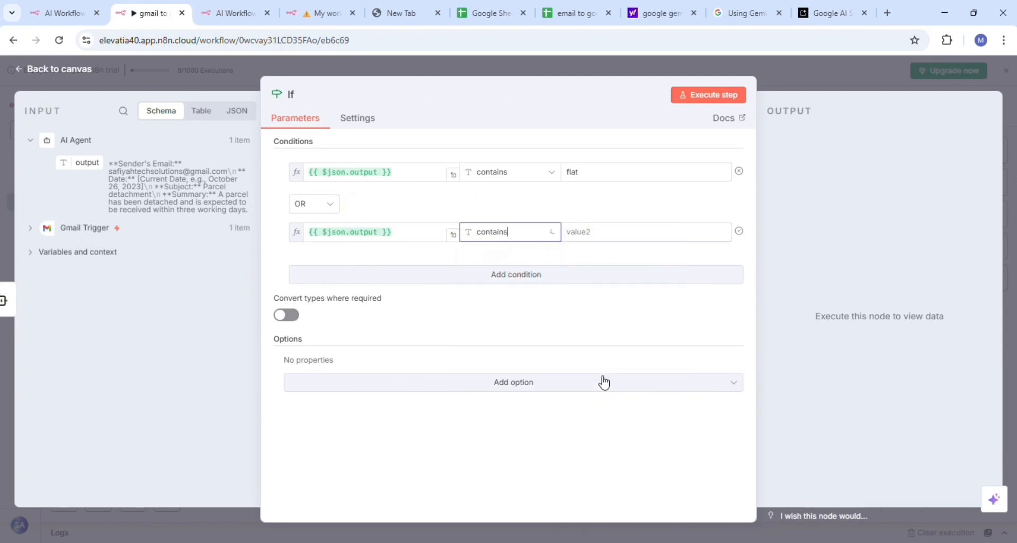
{"action": "left_click", "coordinate": [624, 233]}
{"action": "type", "text": "house"}
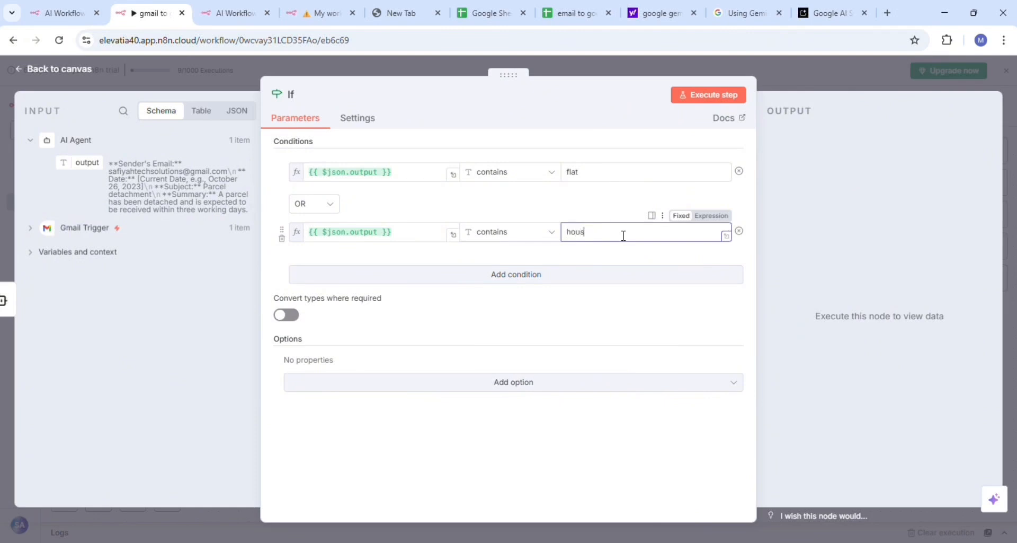
Step: Add further OR conditions checking that the AI Agent's output contains "plot", "lease", "sell", "purchase" and "kitchen"
{"action": "left_click", "coordinate": [522, 268]}
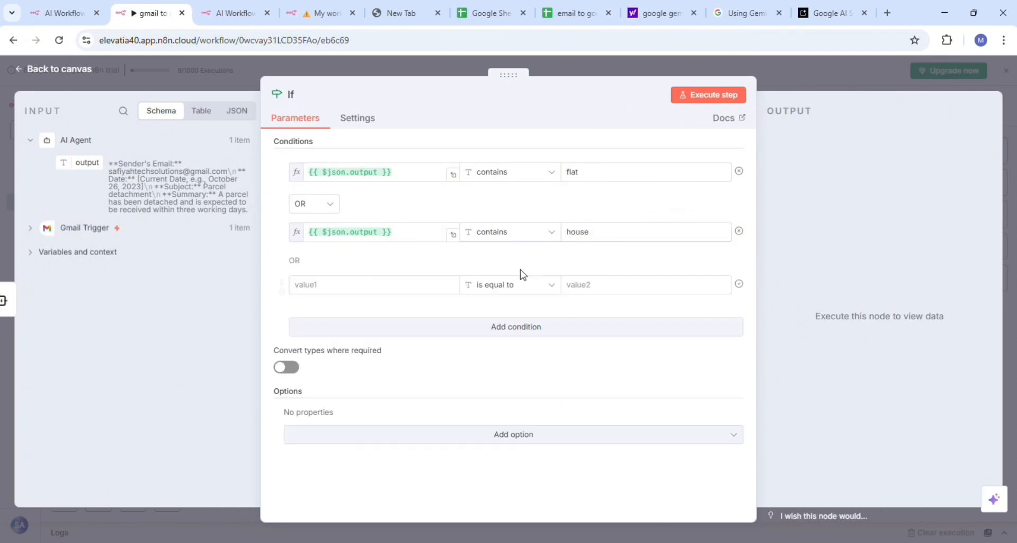
{"action": "left_click", "coordinate": [307, 290]}
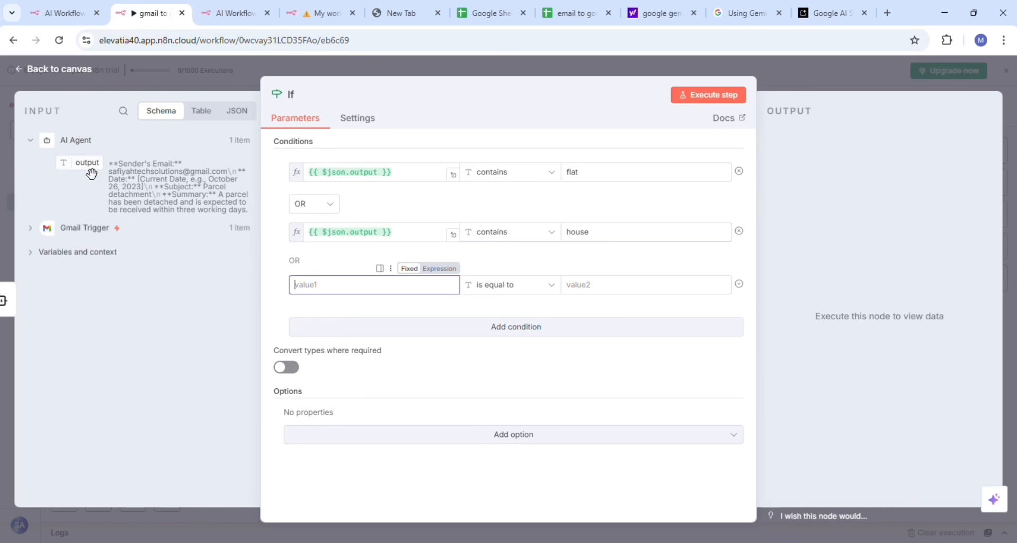
{"action": "left_click_drag", "start_coordinate": [88, 173], "coordinate": [336, 293]}
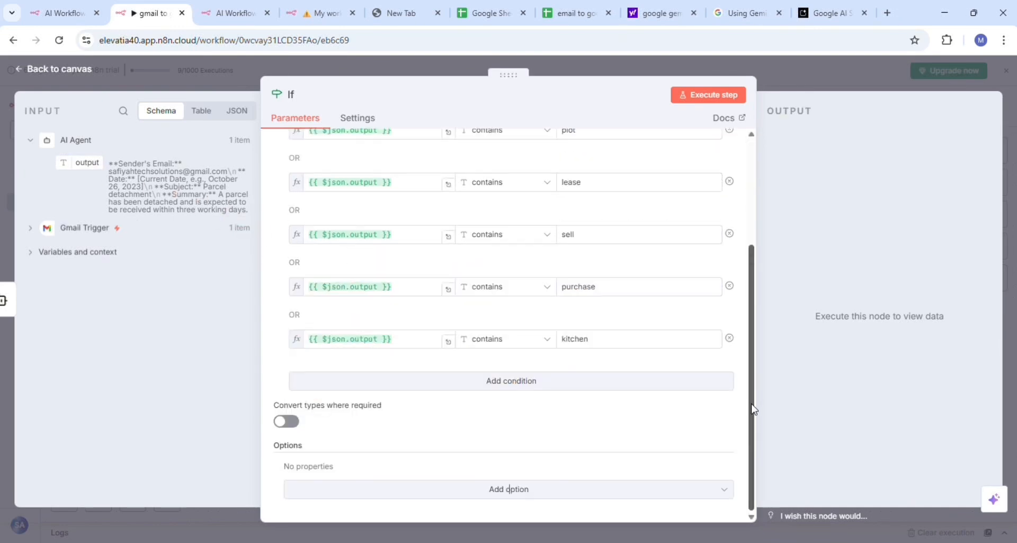
{"action": "left_click_drag", "start_coordinate": [754, 409], "coordinate": [744, 440]}
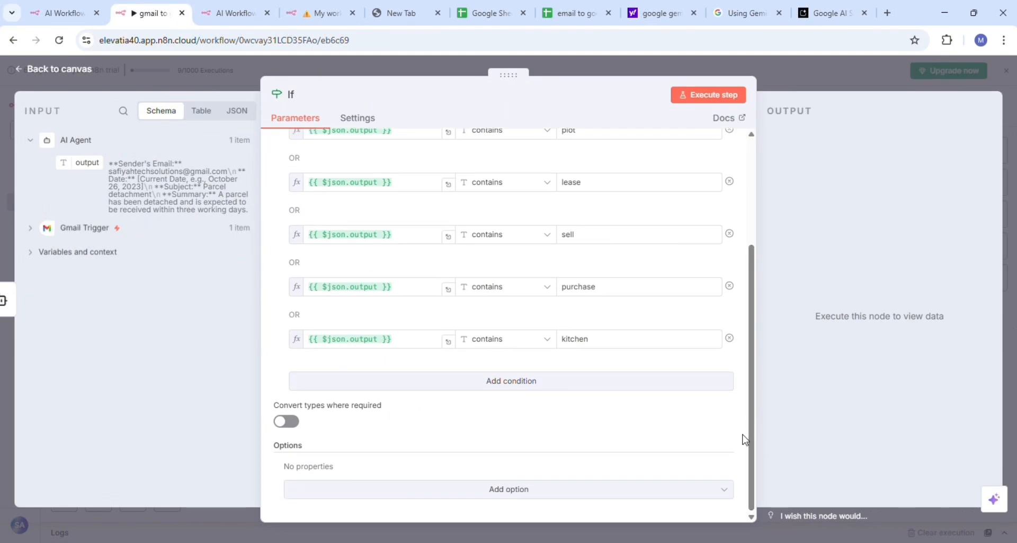
Step: Add the Ignore Case option to the If node and execute the node
{"action": "left_click", "coordinate": [555, 495]}
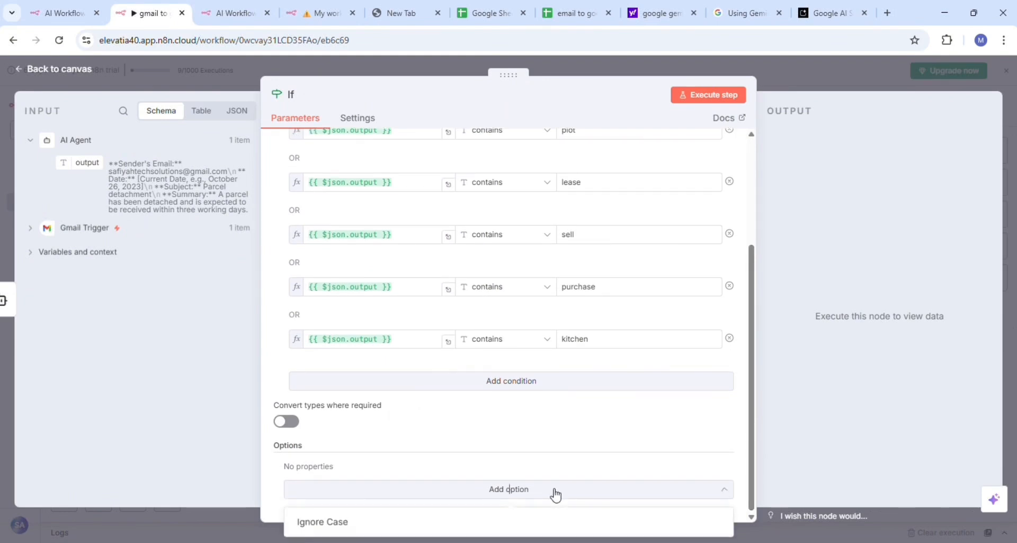
{"action": "left_click", "coordinate": [397, 523]}
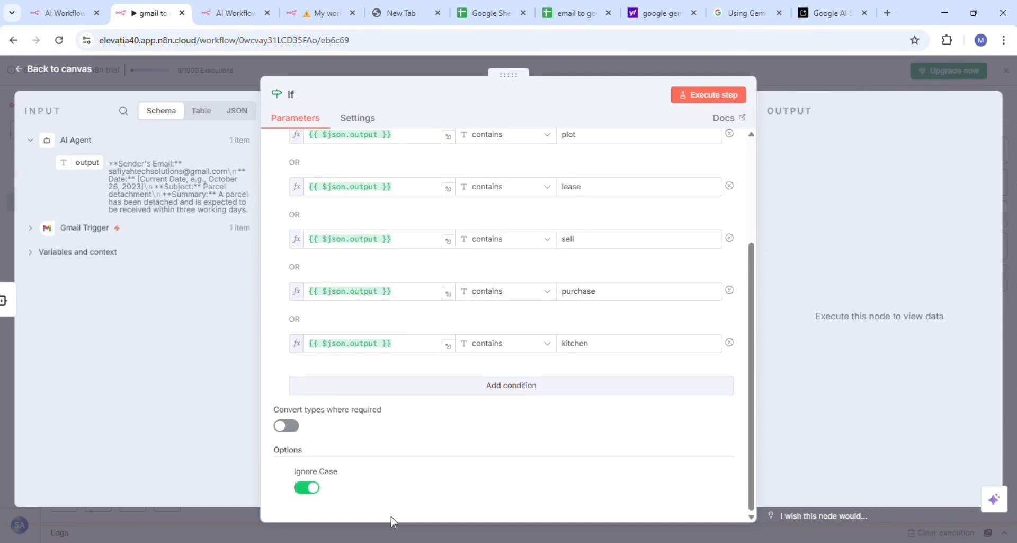
{"action": "left_click", "coordinate": [710, 95]}
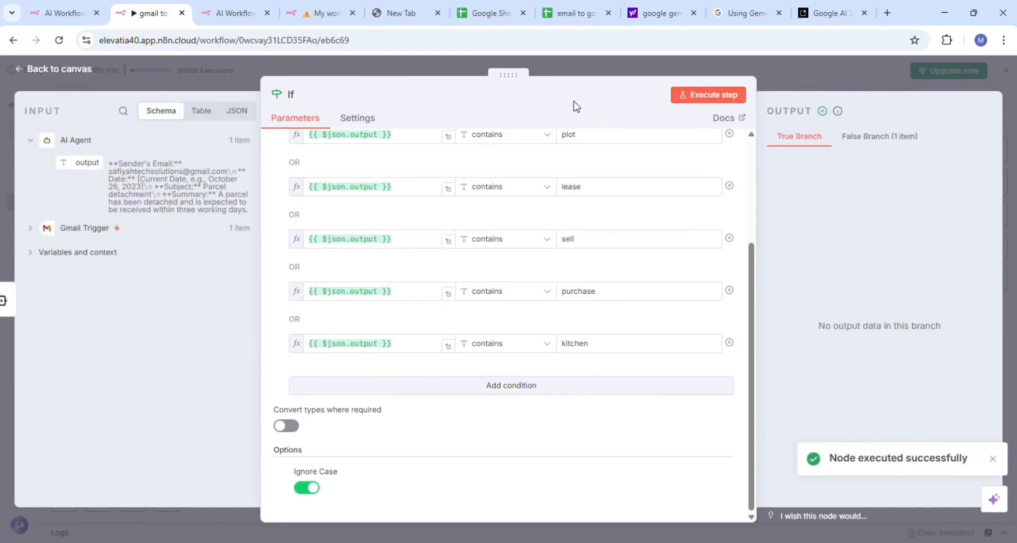
Step: Enable Always Output Data in the If node's settings and return to its parameters
{"action": "left_click", "coordinate": [356, 125]}
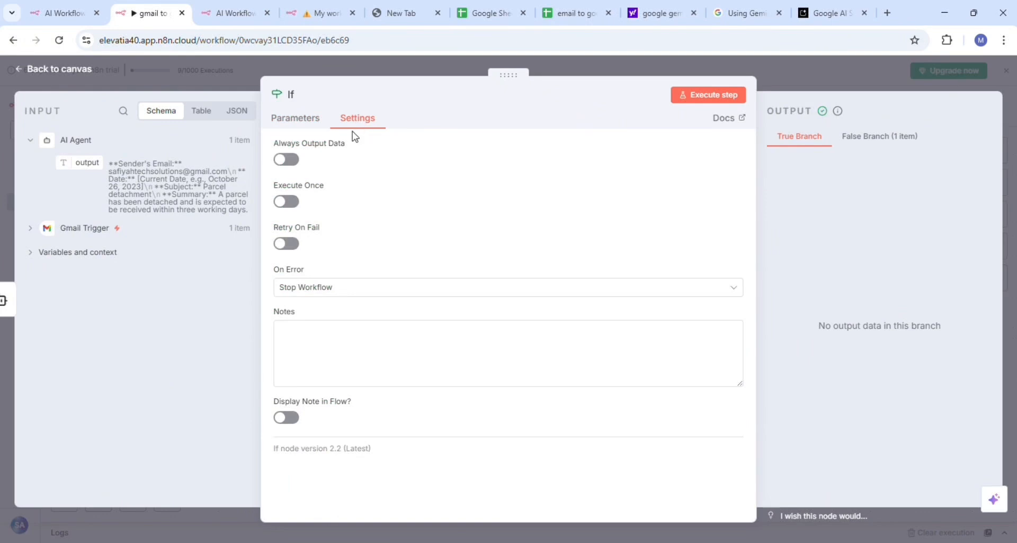
{"action": "left_click", "coordinate": [291, 159]}
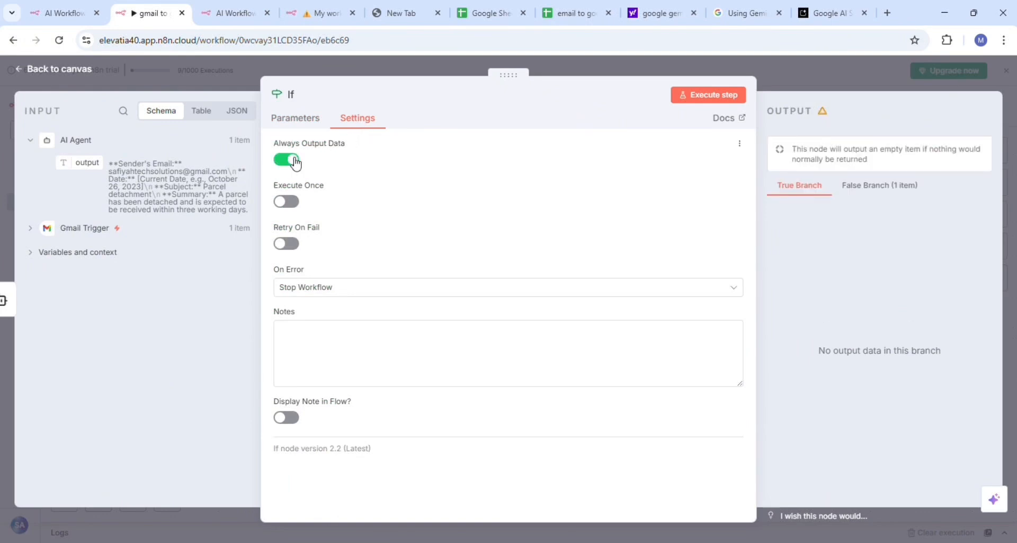
{"action": "left_click", "coordinate": [300, 128]}
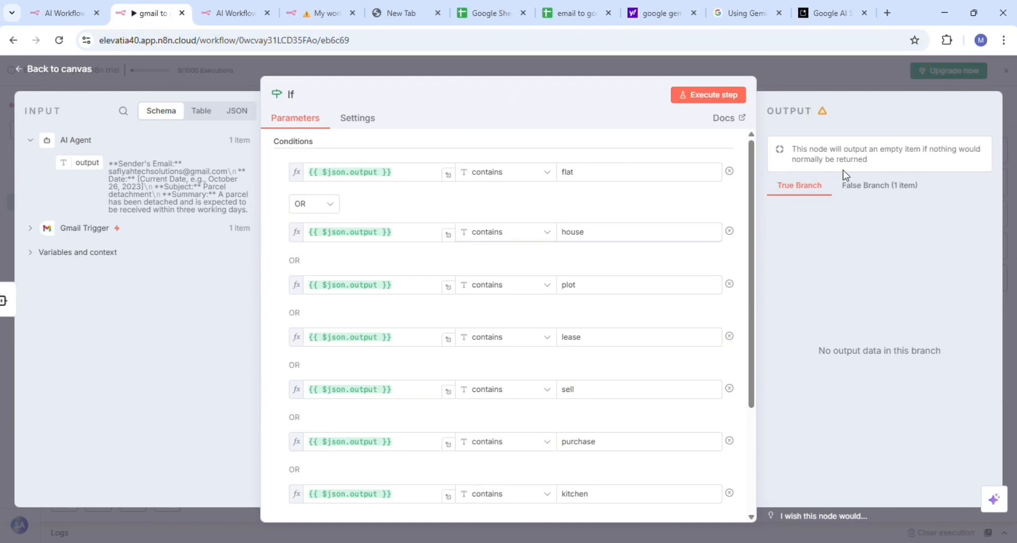
Step: Examine the If node's False Branch and True Branch outputs, and return to the canvas
{"action": "left_click", "coordinate": [862, 191]}
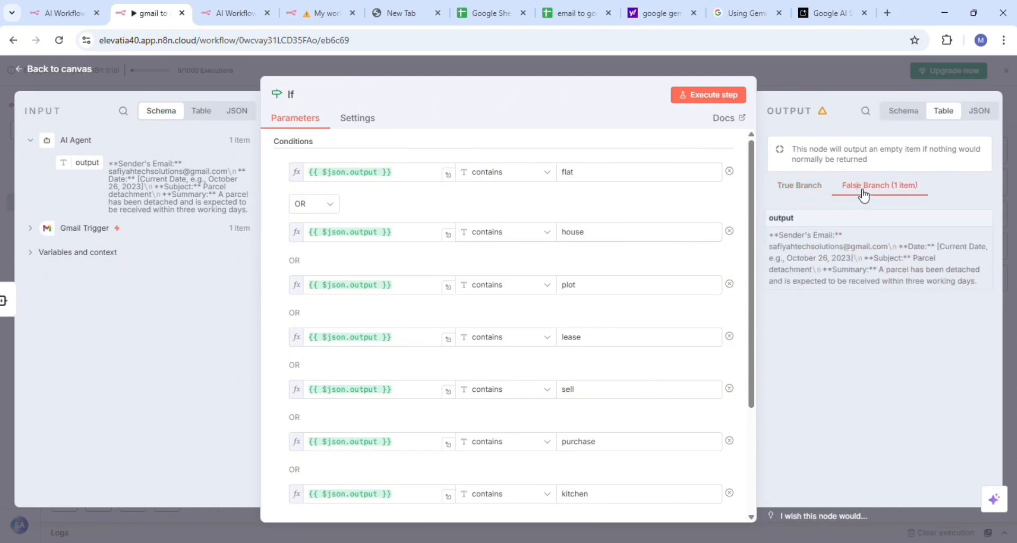
{"action": "left_click", "coordinate": [805, 192]}
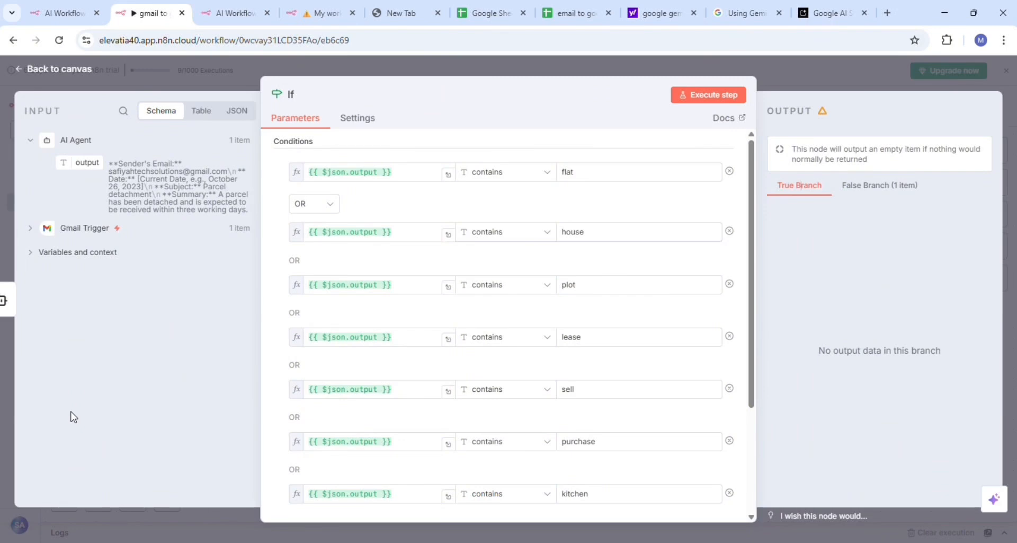
{"action": "left_click", "coordinate": [25, 75]}
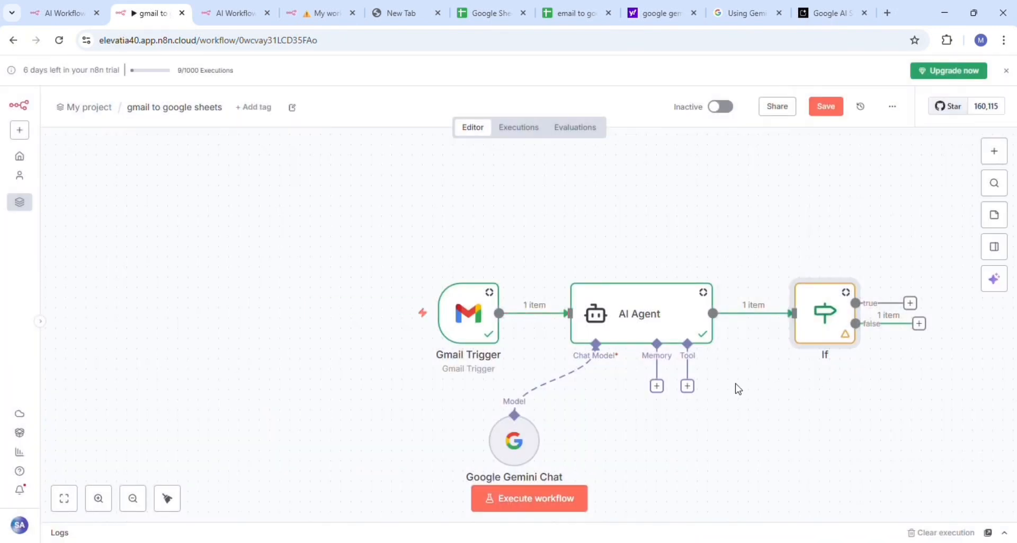
Step: Add a Google Sheets node with the "Append or update row in sheet" action to the If node's false branch
{"action": "left_click", "coordinate": [911, 303]}
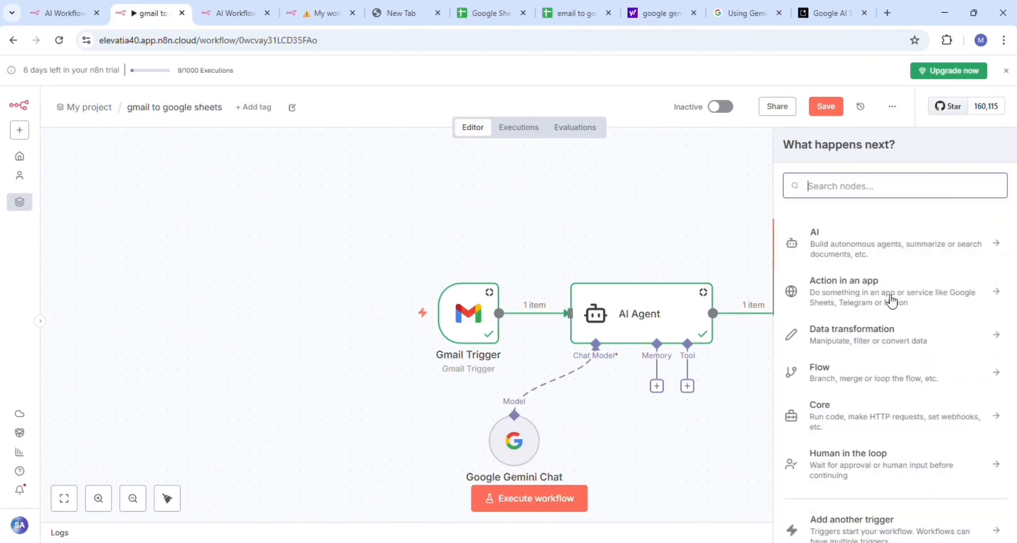
{"action": "left_click", "coordinate": [749, 216]}
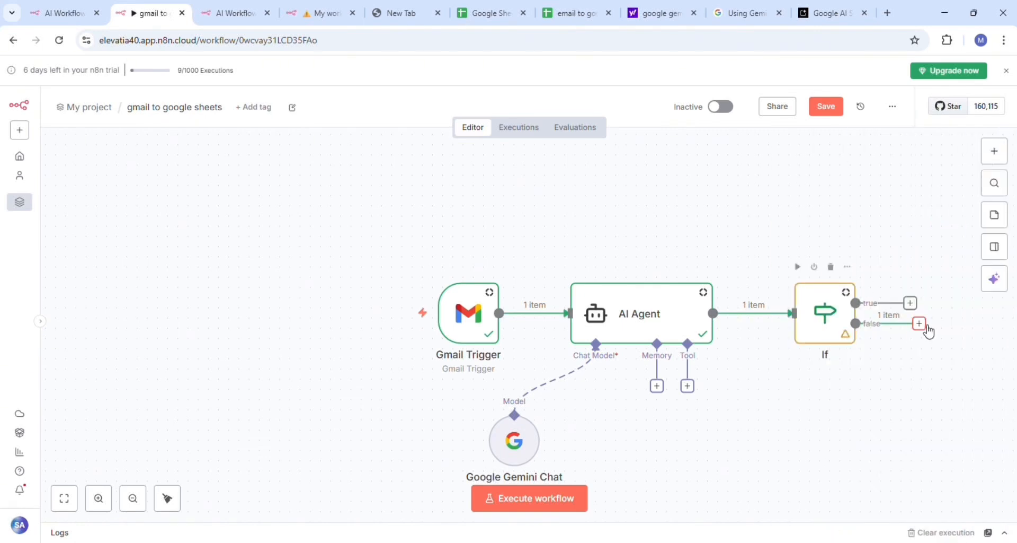
{"action": "left_click", "coordinate": [920, 324]}
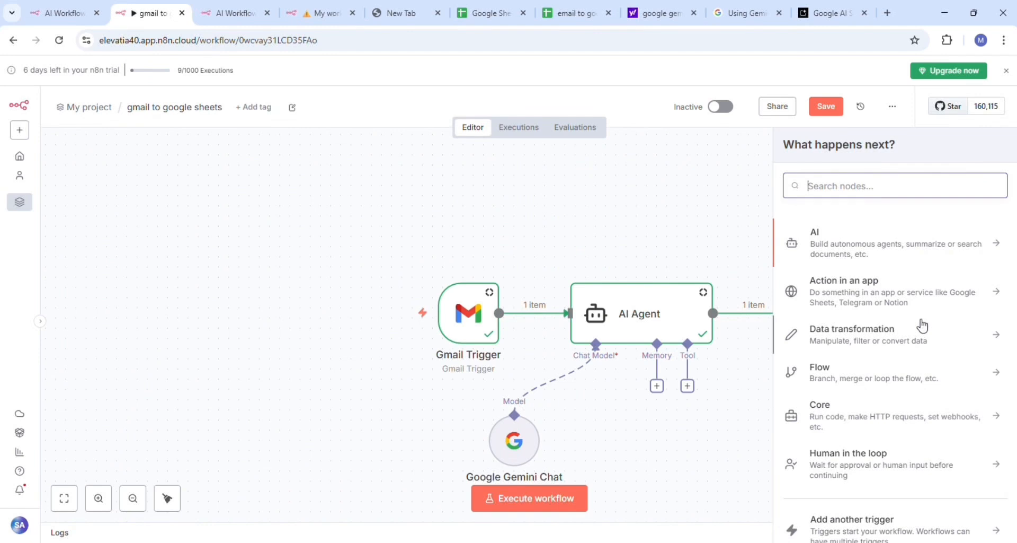
{"action": "type", "text": "g"}
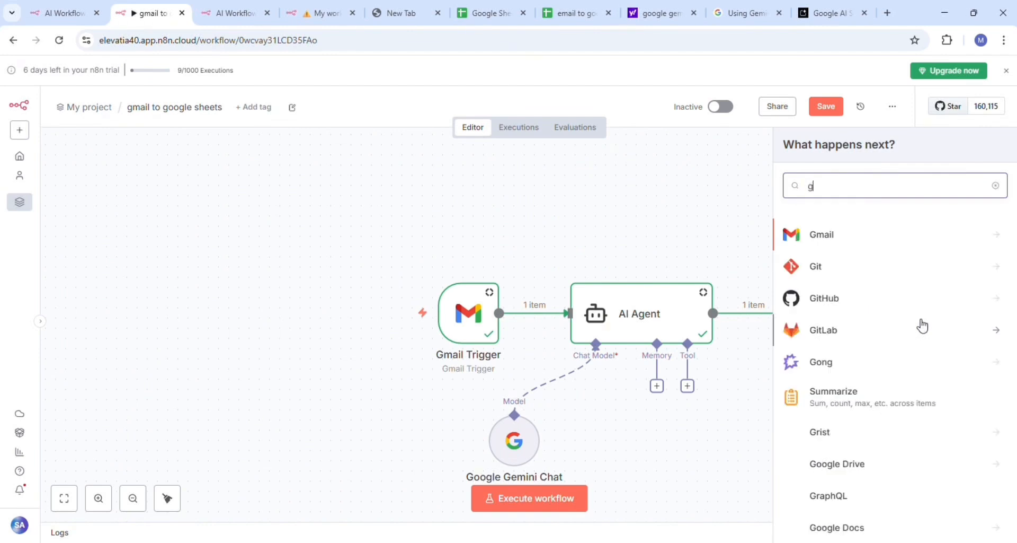
{"action": "type", "text": "oogle sheet"}
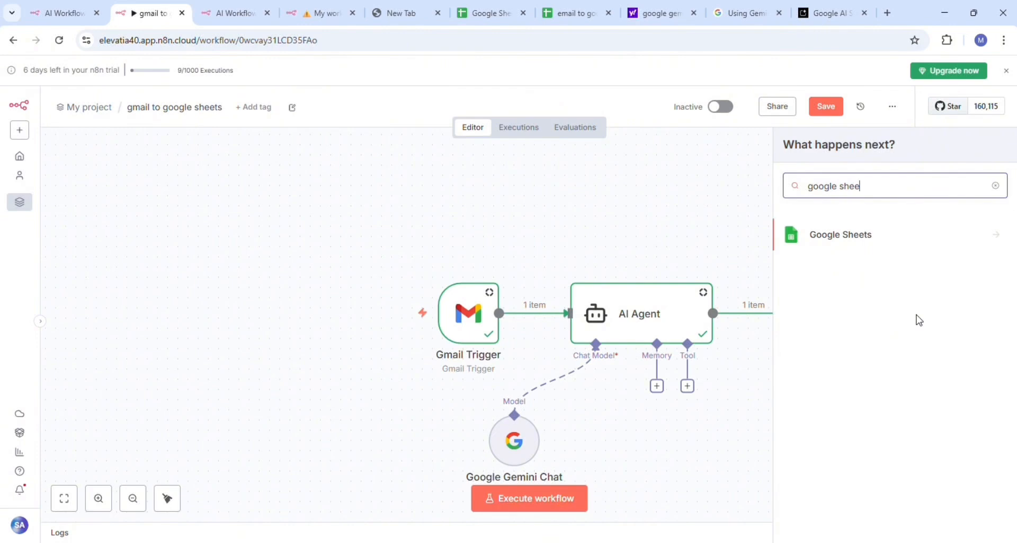
{"action": "left_click", "coordinate": [852, 243]}
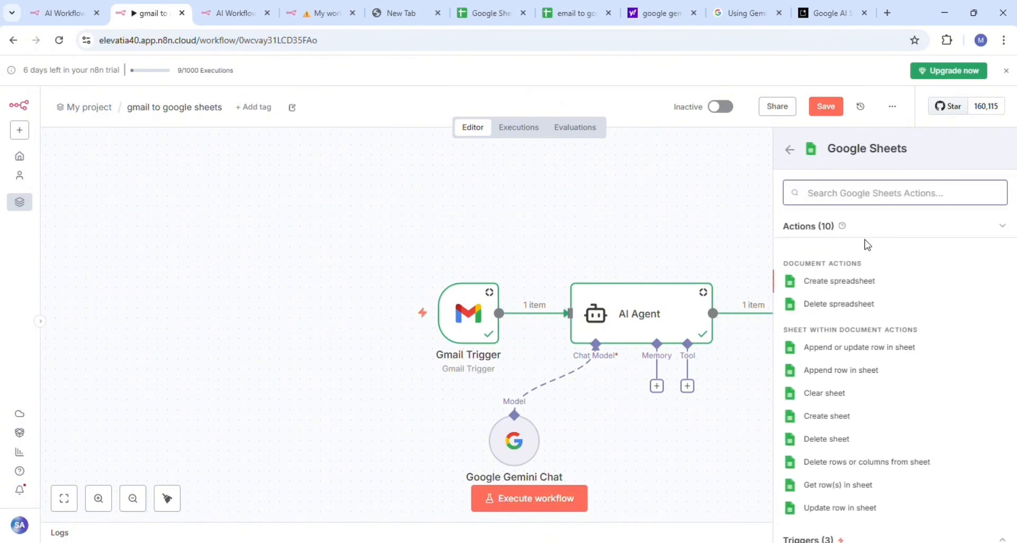
{"action": "left_click", "coordinate": [829, 351]}
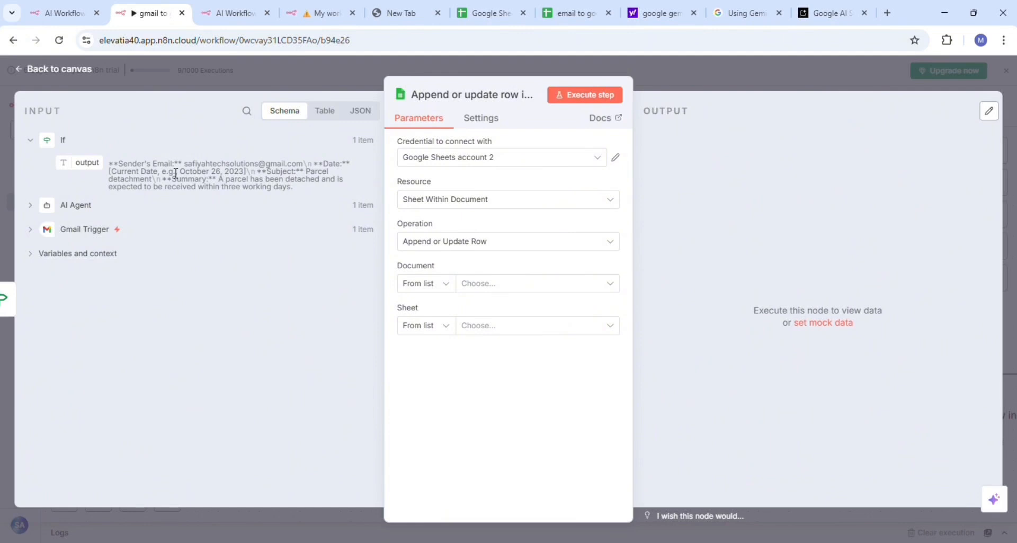
Step: Set the Google Sheets node's credential to "Google Sheets account" and switch to the Google Sheets home page
{"action": "left_click", "coordinate": [584, 161]}
{"action": "left_click", "coordinate": [544, 200]}
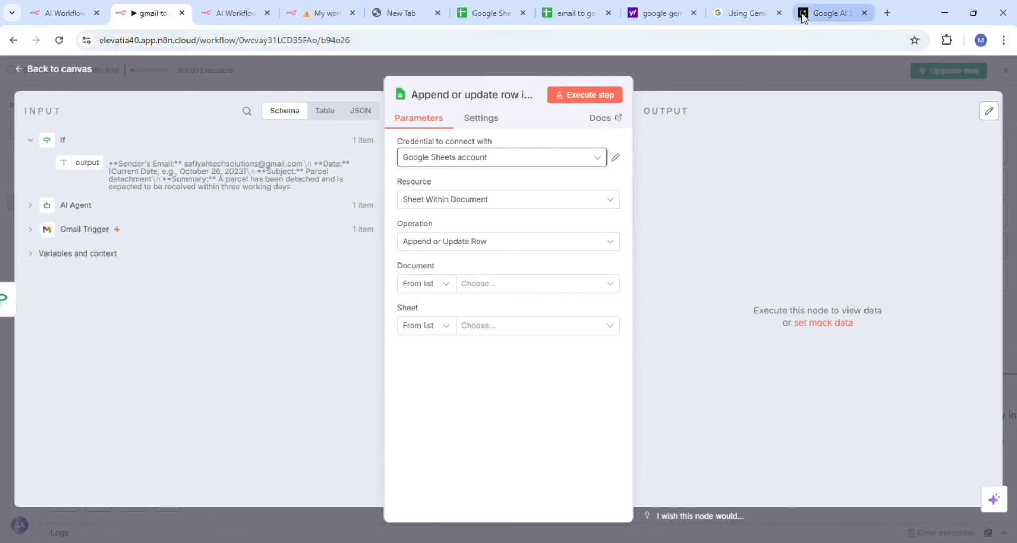
{"action": "left_click", "coordinate": [488, 17]}
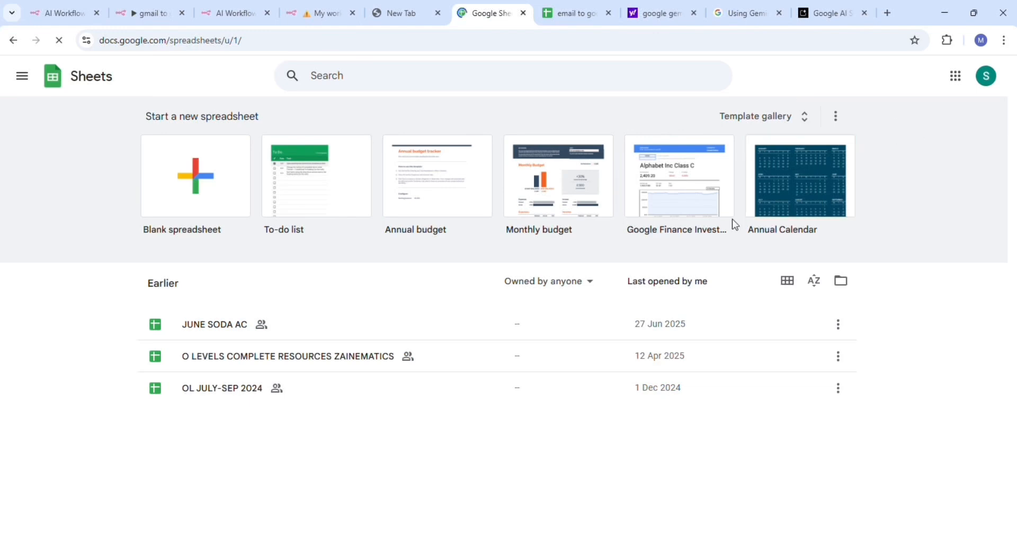
Step: Switch Google Sheets to the other Google account that holds the "email to google" spreadsheet
{"action": "left_click", "coordinate": [987, 79]}
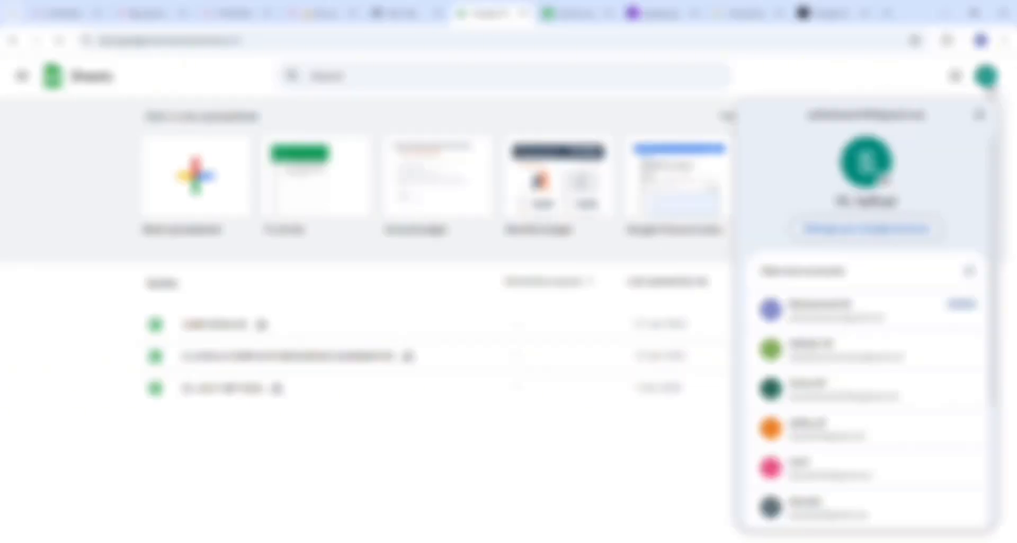
{"action": "scroll", "coordinate": [869, 370], "scroll_direction": "down", "scroll_amount": 5}
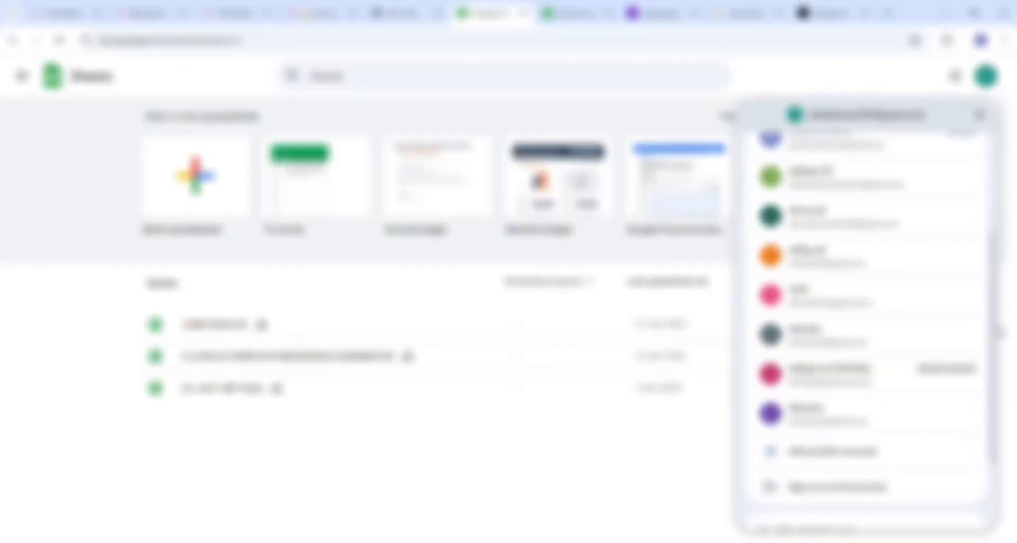
{"action": "left_click", "coordinate": [858, 402]}
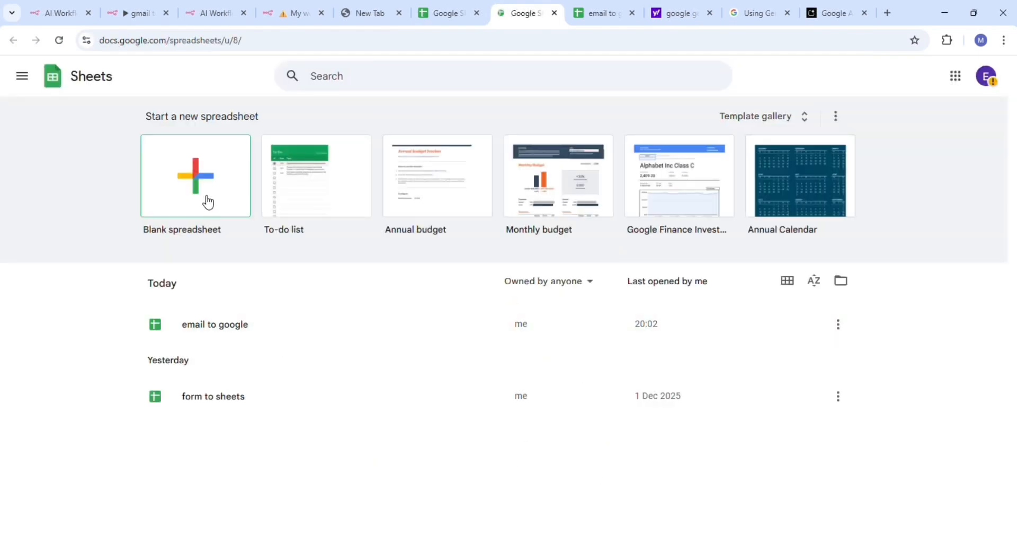
Step: Create a blank spreadsheet and name it "extra"
{"action": "left_click", "coordinate": [205, 200]}
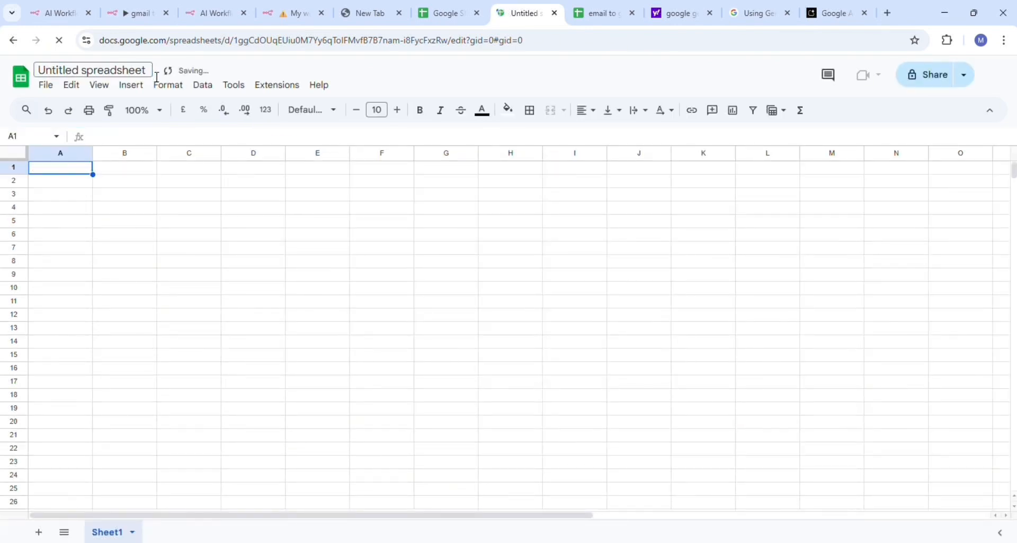
{"action": "left_click_drag", "start_coordinate": [148, 71], "coordinate": [37, 71]}
{"action": "type", "text": "extra"}
{"action": "key", "text": "Return"}
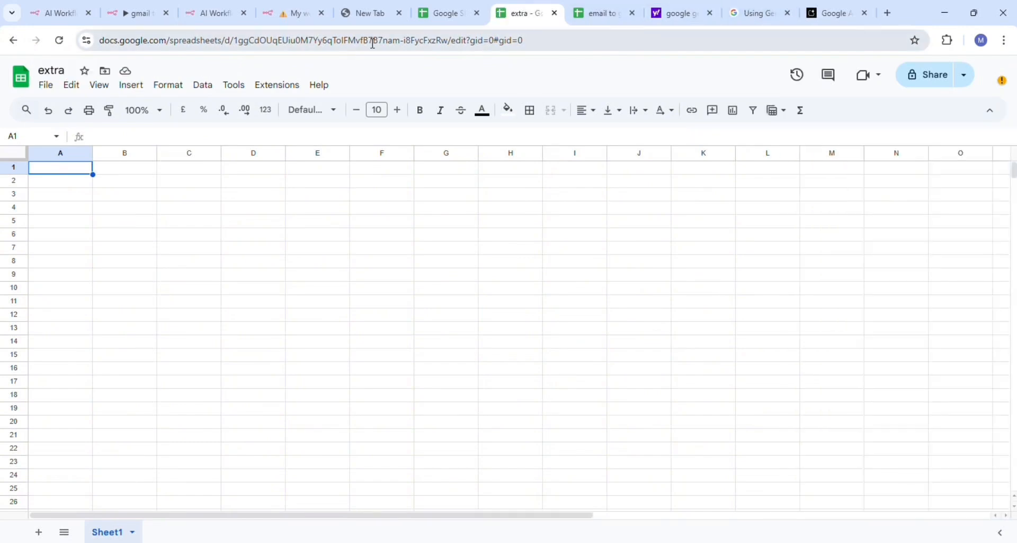
Step: Return to the n8n workflow, select the "Google Sheets account" credential for the node, and check its available documents
{"action": "left_click", "coordinate": [140, 15]}
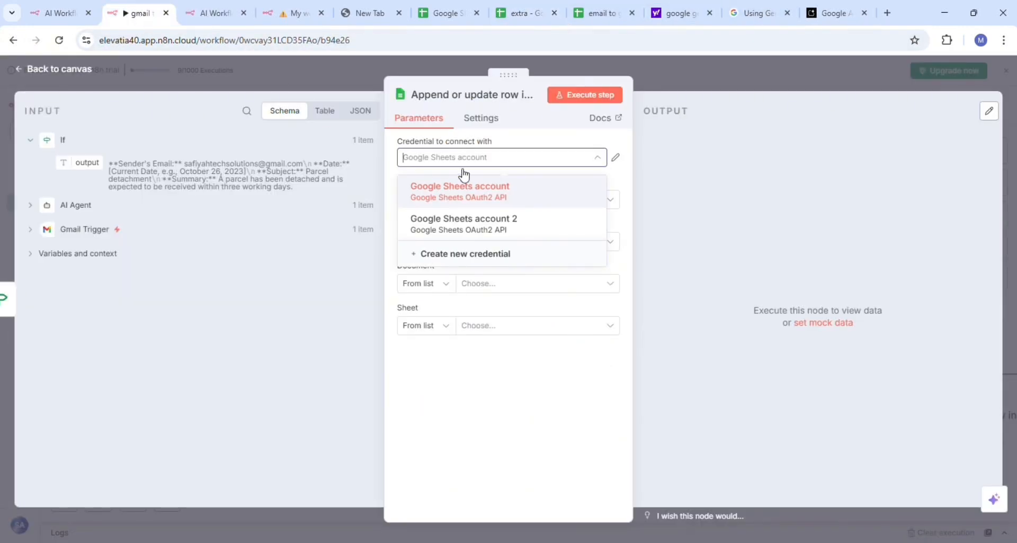
{"action": "left_click", "coordinate": [523, 192]}
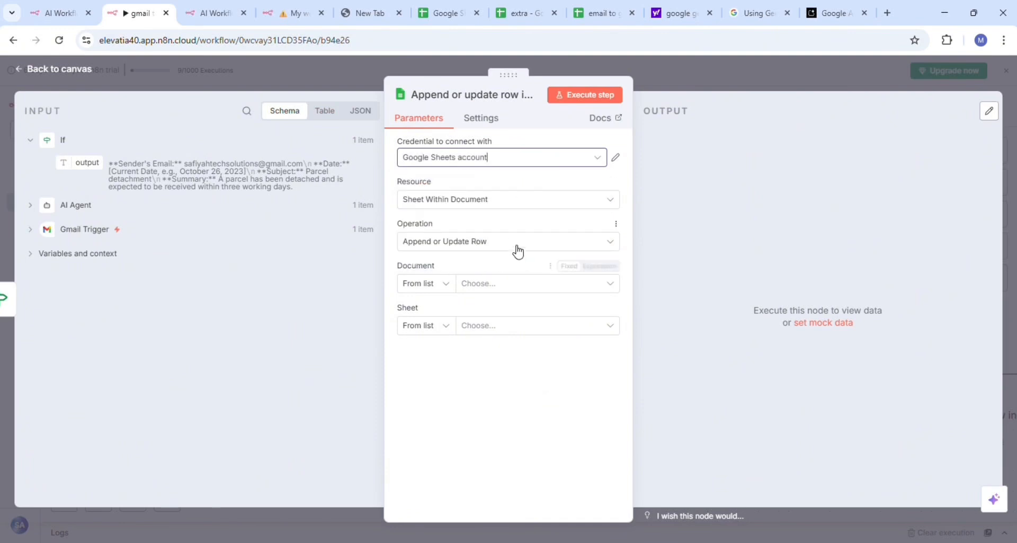
{"action": "left_click", "coordinate": [456, 289]}
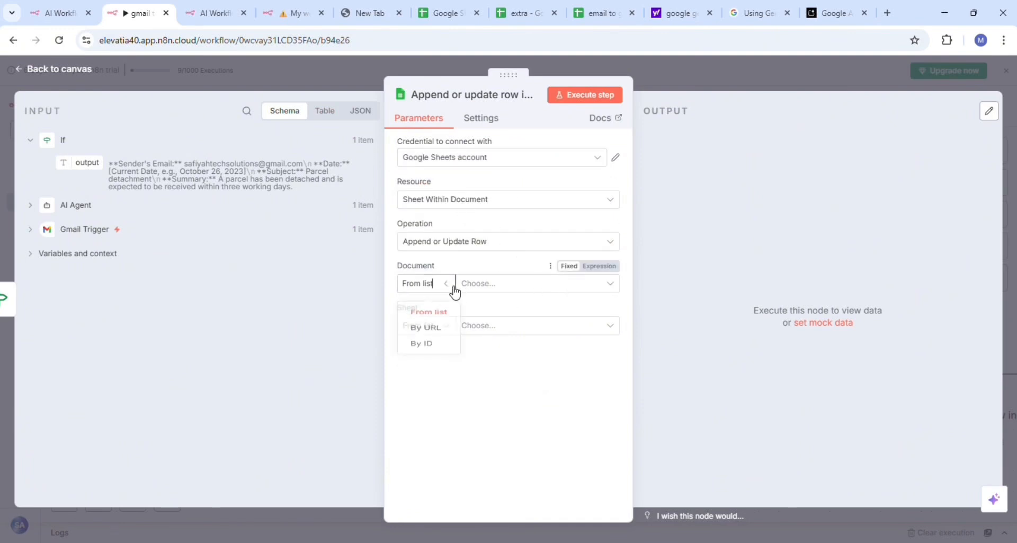
{"action": "left_click", "coordinate": [518, 283]}
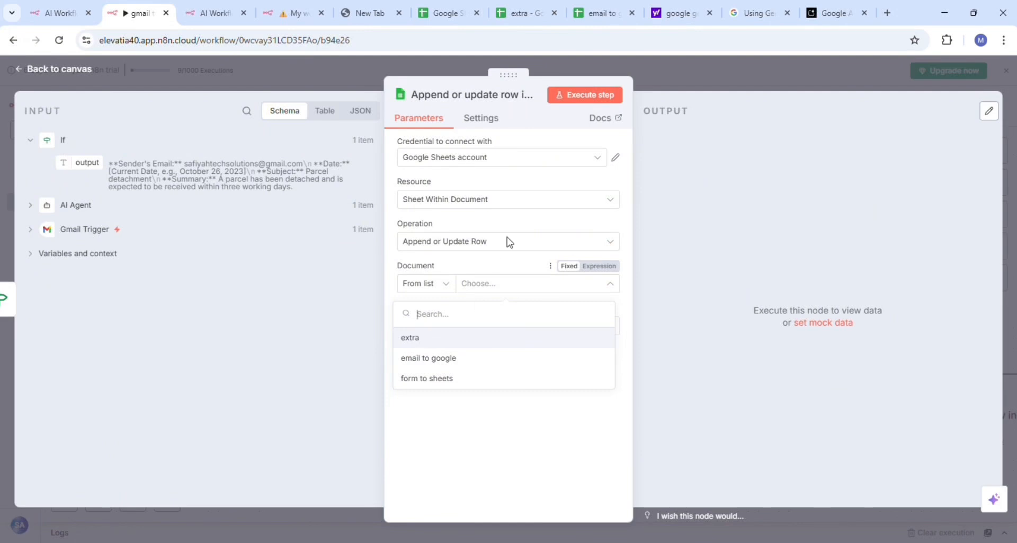
{"action": "left_click", "coordinate": [502, 159]}
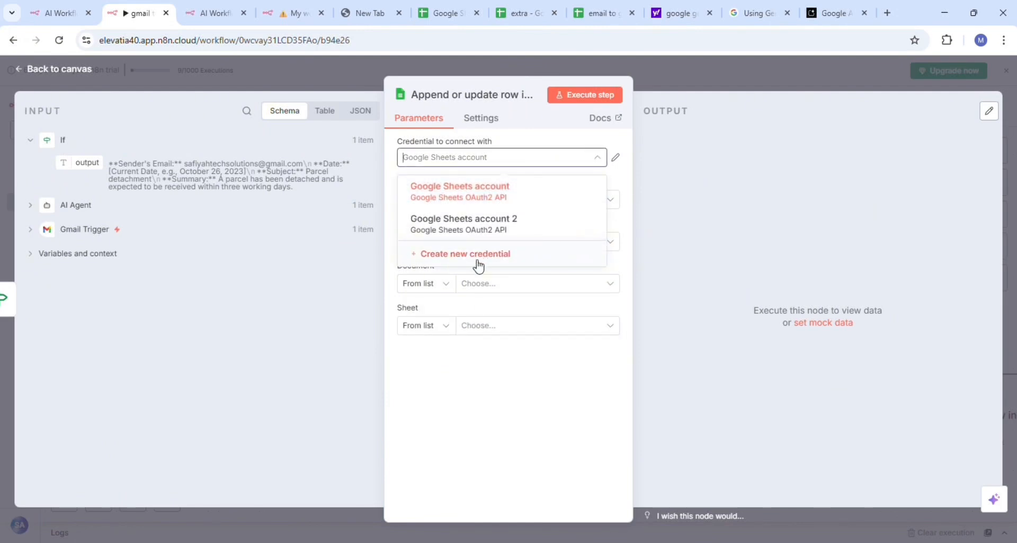
{"action": "left_click", "coordinate": [442, 404]}
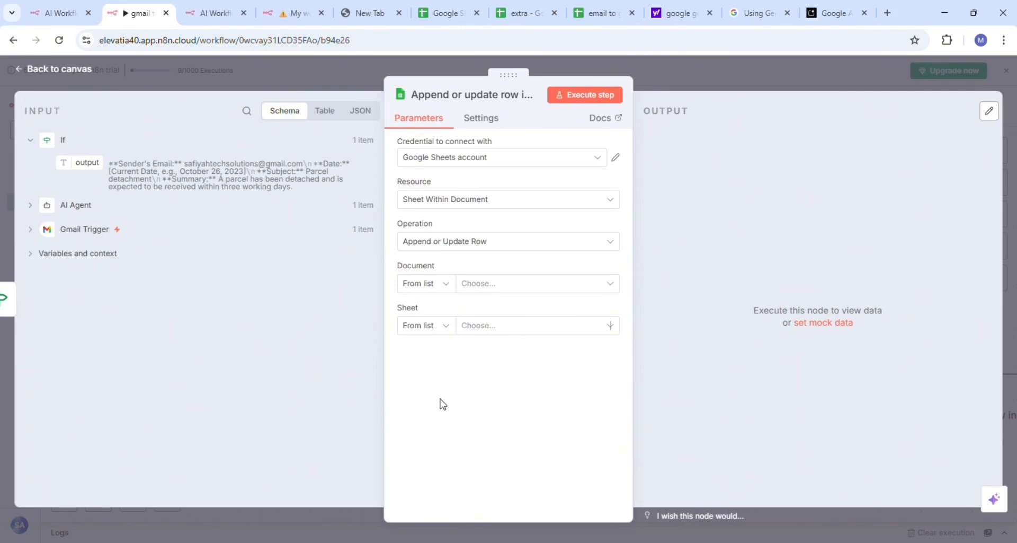
Step: Choose "extra" from the list as the Google Sheets node's document and Sheet1 as its sheet
{"action": "left_click", "coordinate": [487, 286]}
{"action": "left_click", "coordinate": [445, 284]}
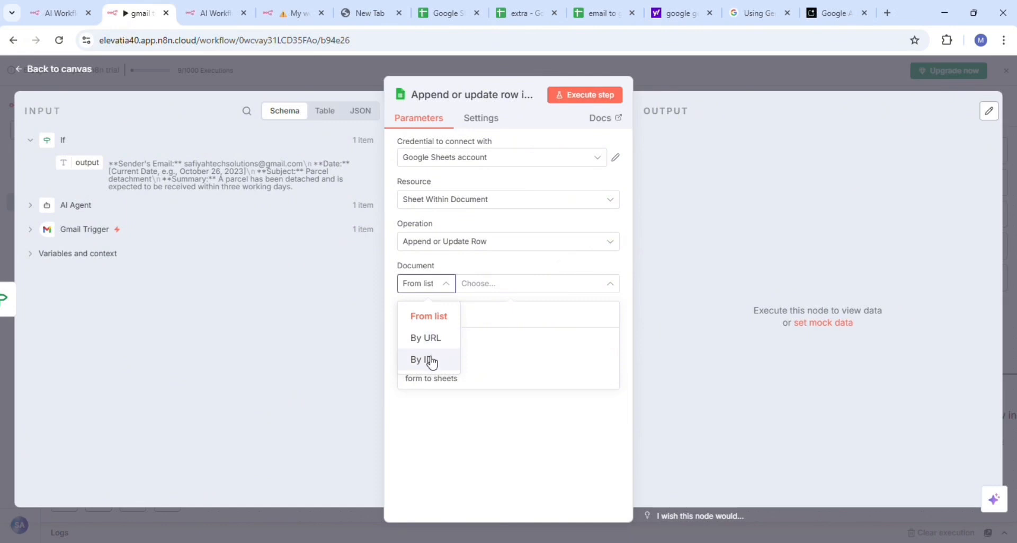
{"action": "left_click", "coordinate": [486, 289]}
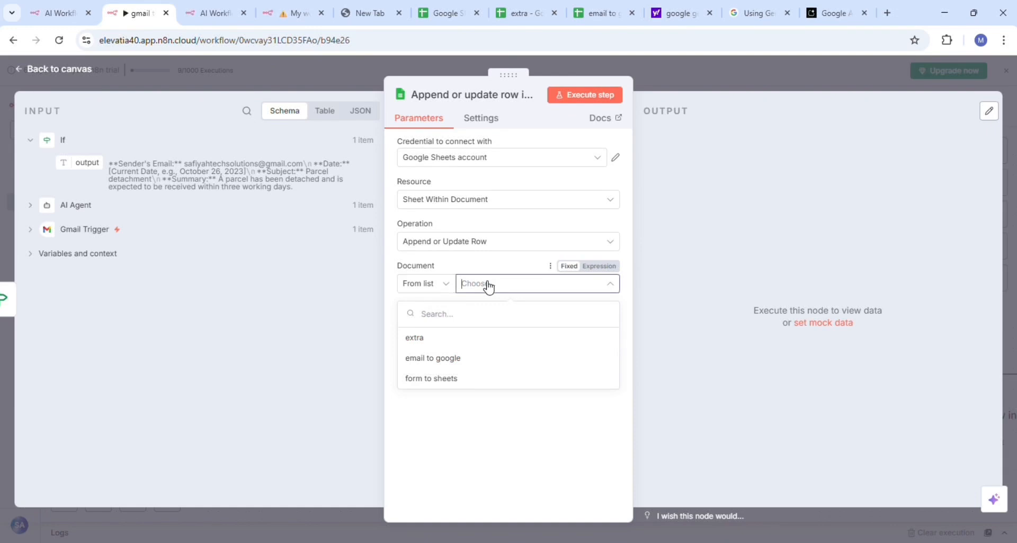
{"action": "left_click", "coordinate": [430, 347]}
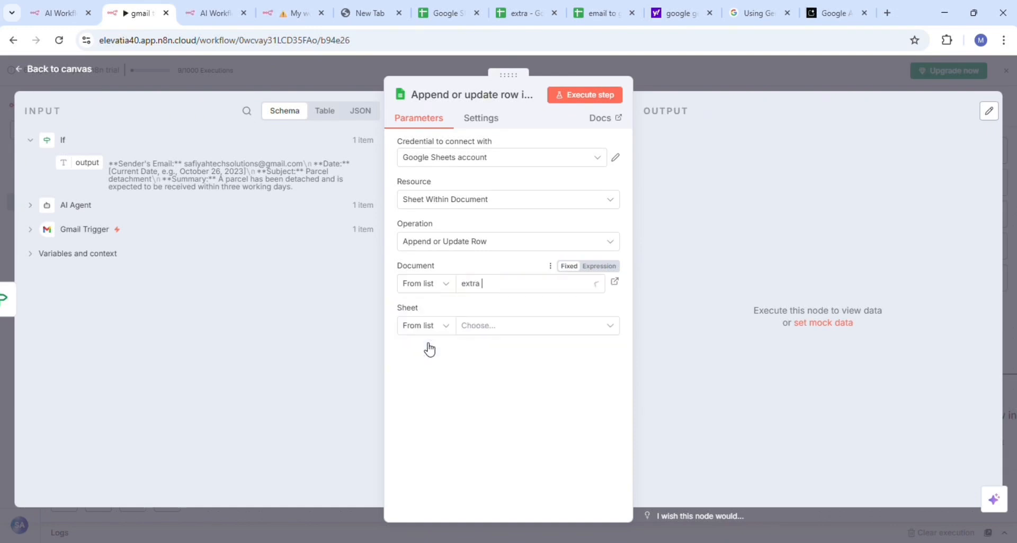
{"action": "left_click", "coordinate": [489, 328]}
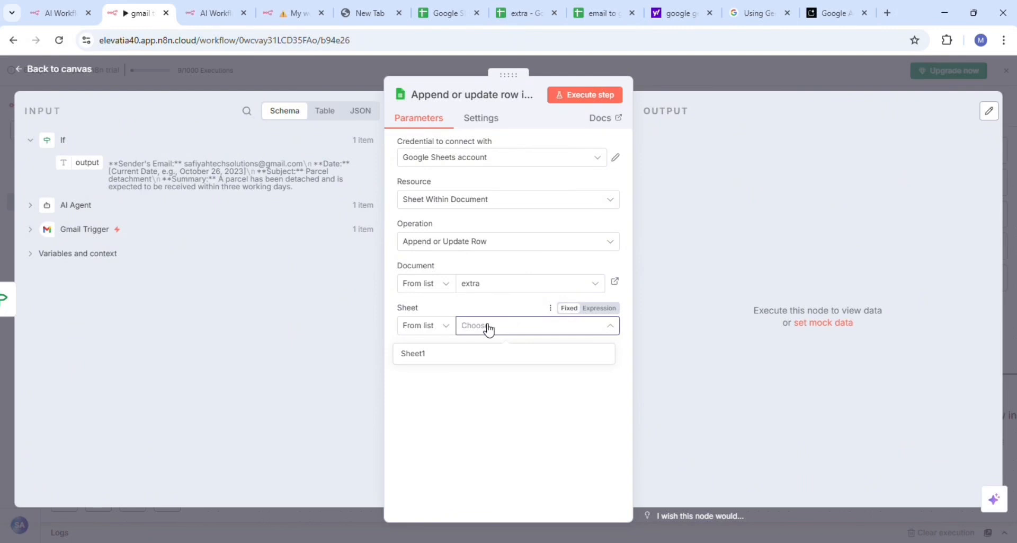
{"action": "left_click", "coordinate": [441, 353]}
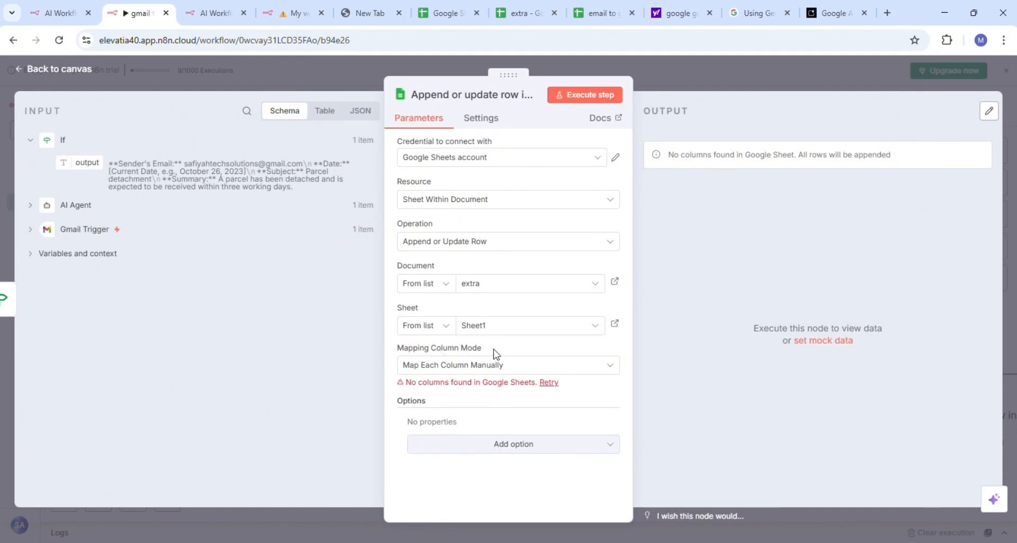
Step: Keep the column mapping on Map Each Column Manually, execute the Google Sheets step, and check the result in the "extra" spreadsheet
{"action": "left_click", "coordinate": [608, 366]}
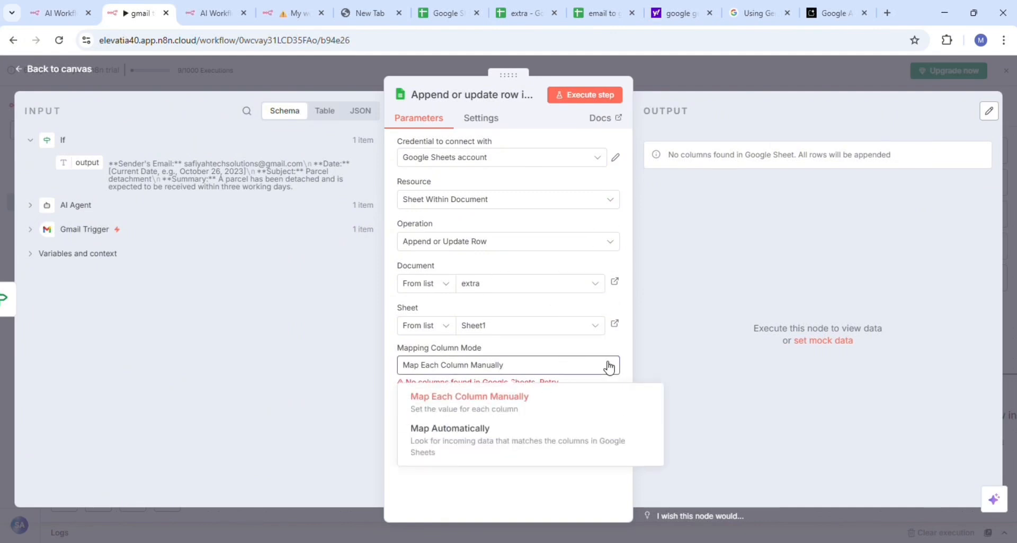
{"action": "left_click", "coordinate": [668, 364]}
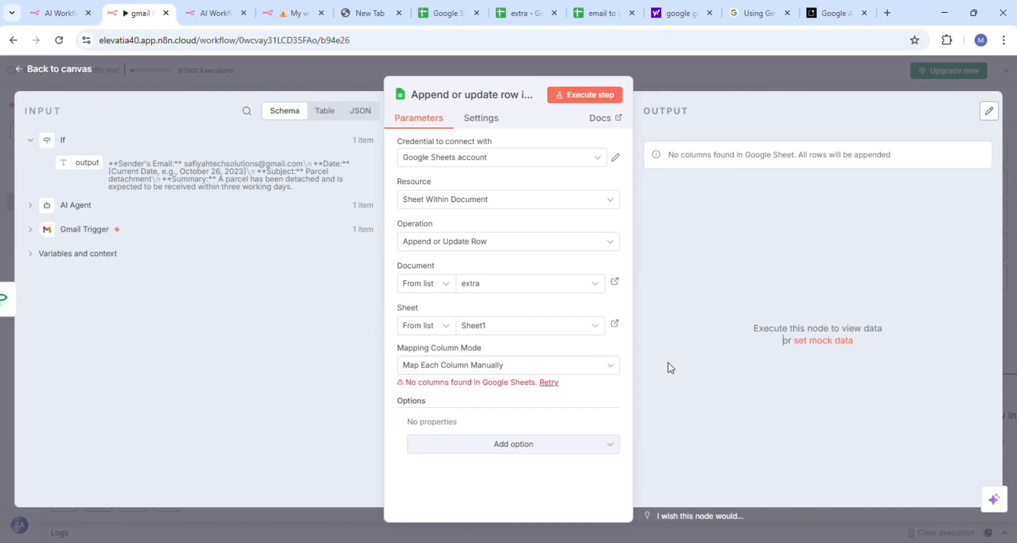
{"action": "left_click", "coordinate": [592, 97]}
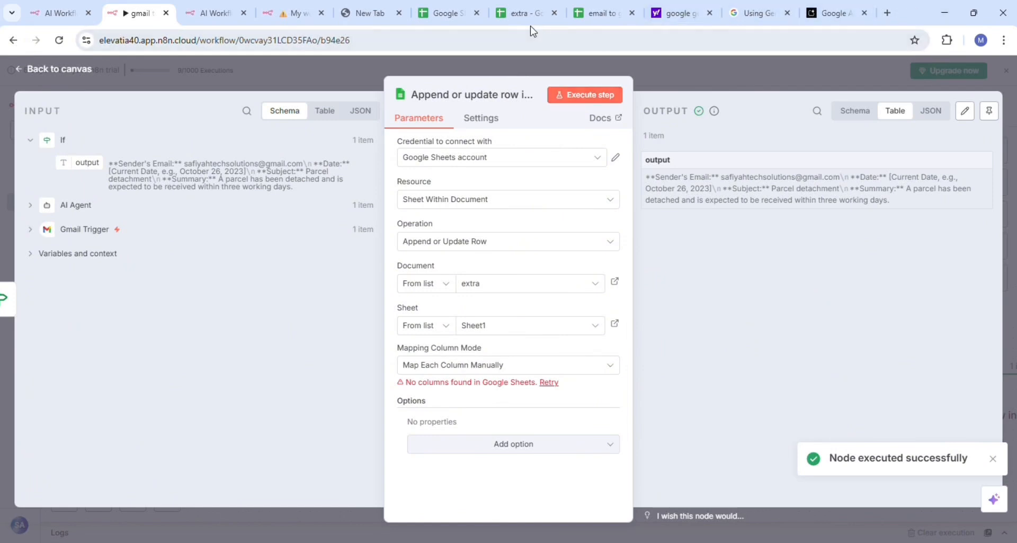
{"action": "left_click", "coordinate": [512, 16]}
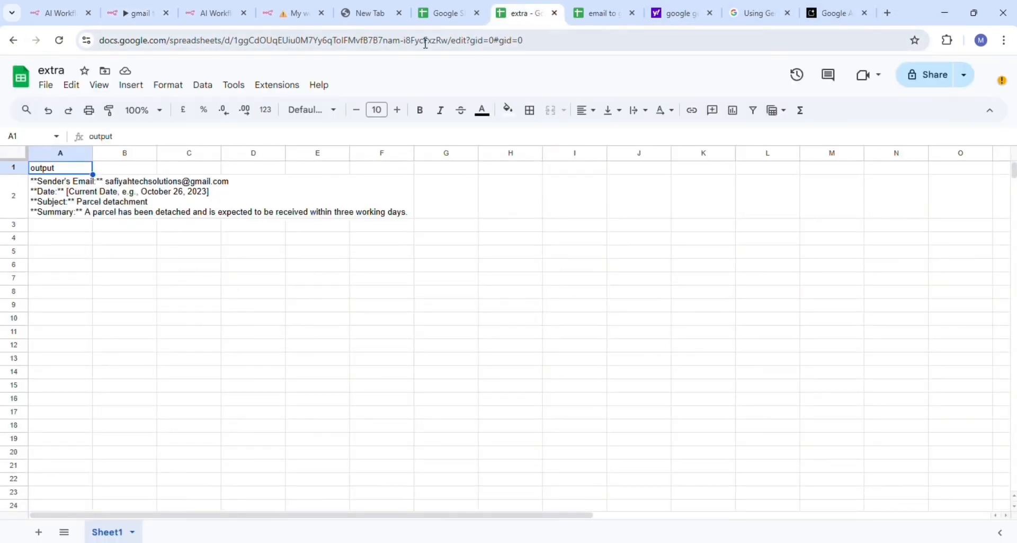
{"action": "left_click", "coordinate": [131, 12]}
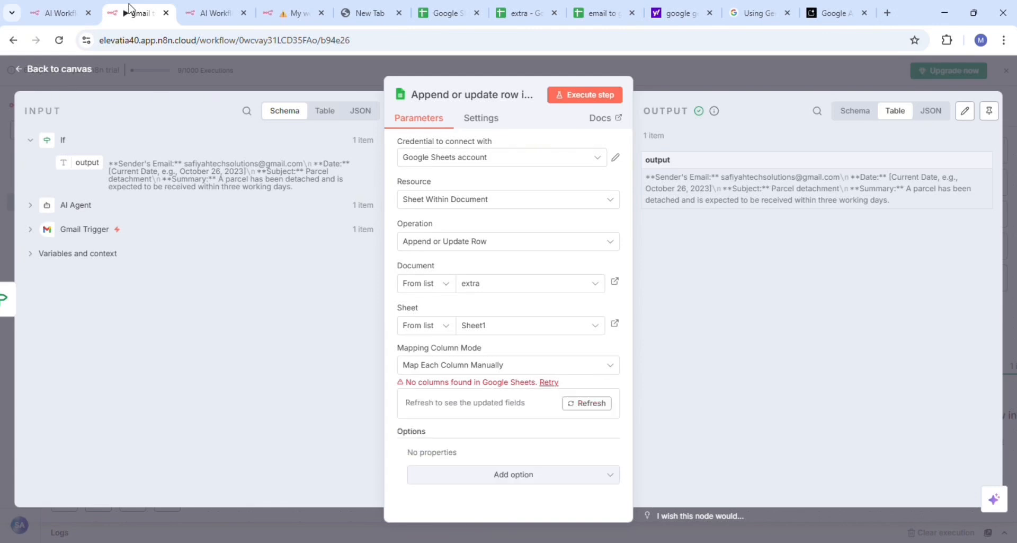
{"action": "left_click", "coordinate": [528, 10]}
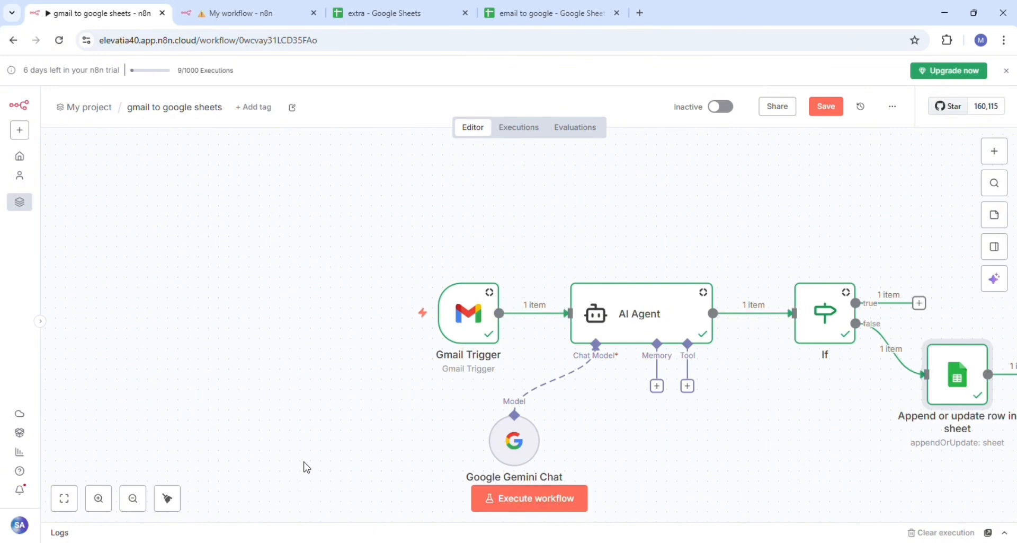
Step: Tidy up the workflow canvas and add an AI Transform node to the If node's true branch
{"action": "left_click", "coordinate": [180, 498]}
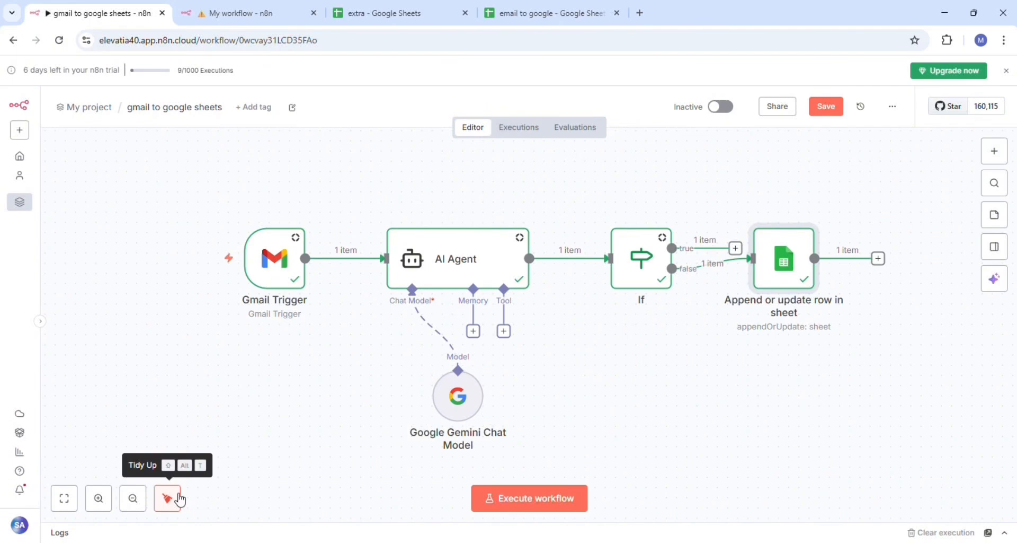
{"action": "left_click", "coordinate": [737, 247]}
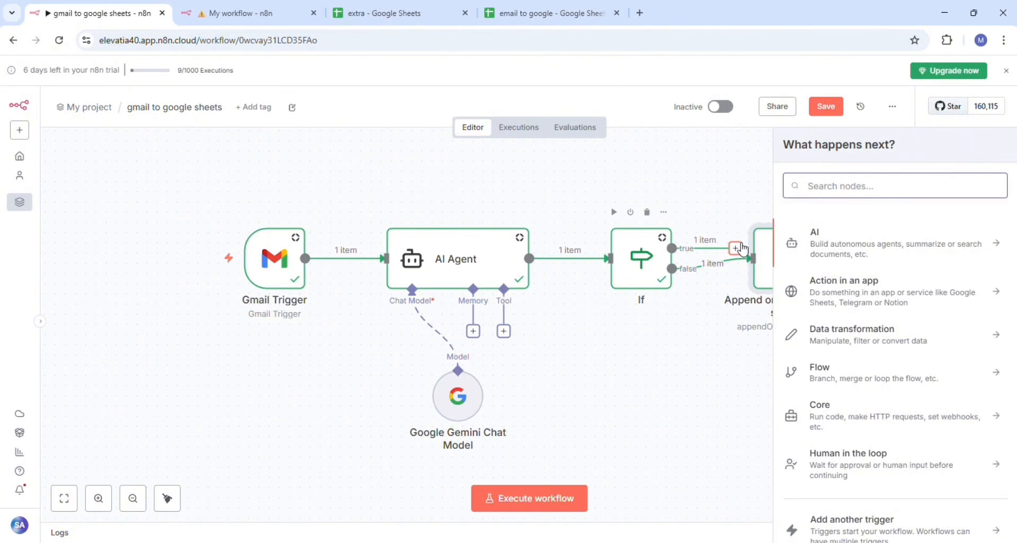
{"action": "type", "text": "ai "}
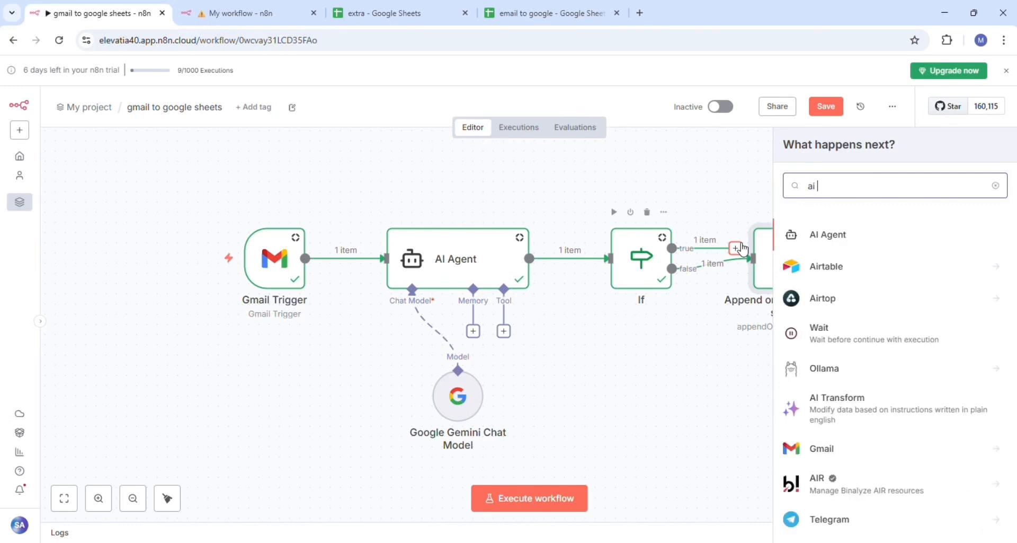
{"action": "type", "text": "trans"}
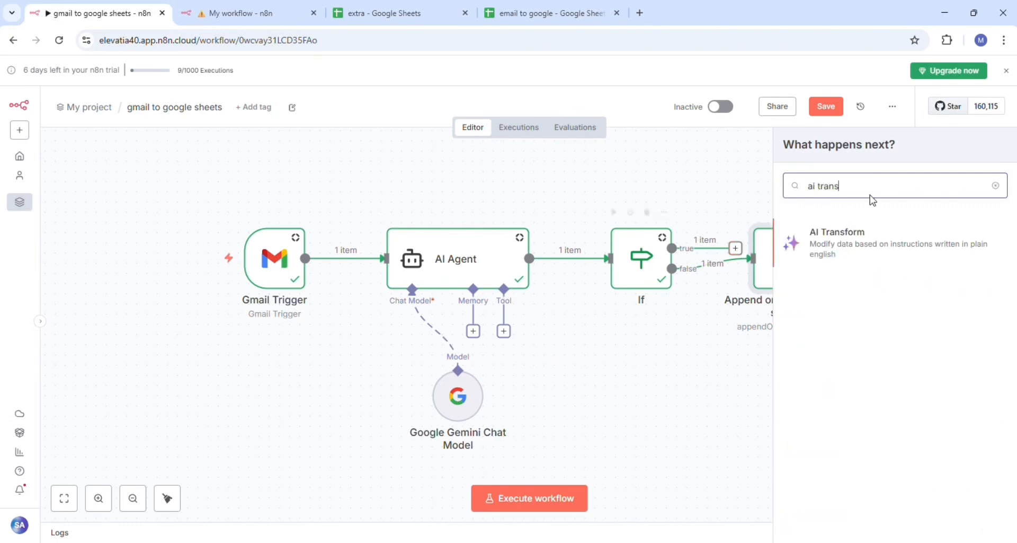
{"action": "left_click", "coordinate": [861, 247]}
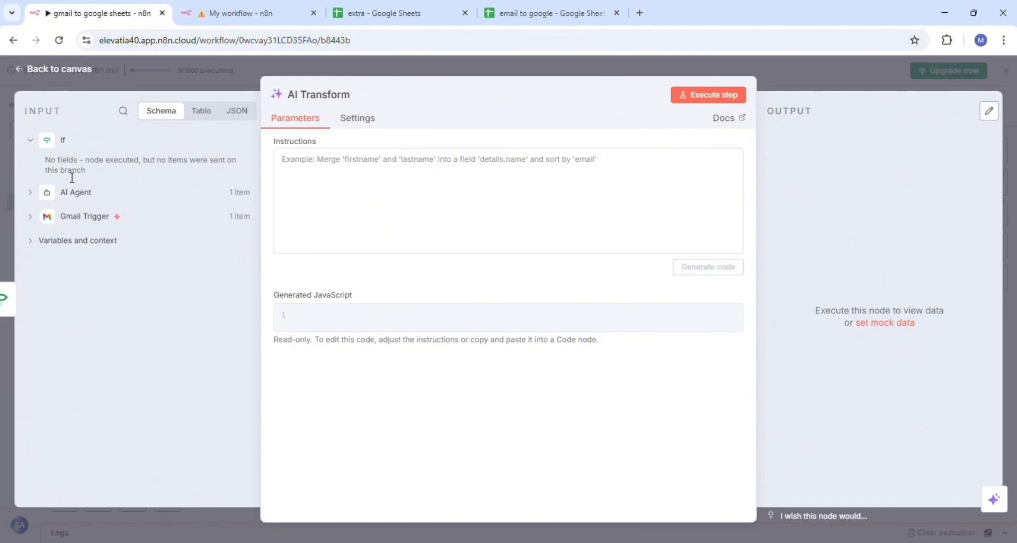
Step: Inspect the AI Agent output in the AI Transform node's input, return to the canvas, and tidy up the node layout
{"action": "left_click", "coordinate": [81, 192]}
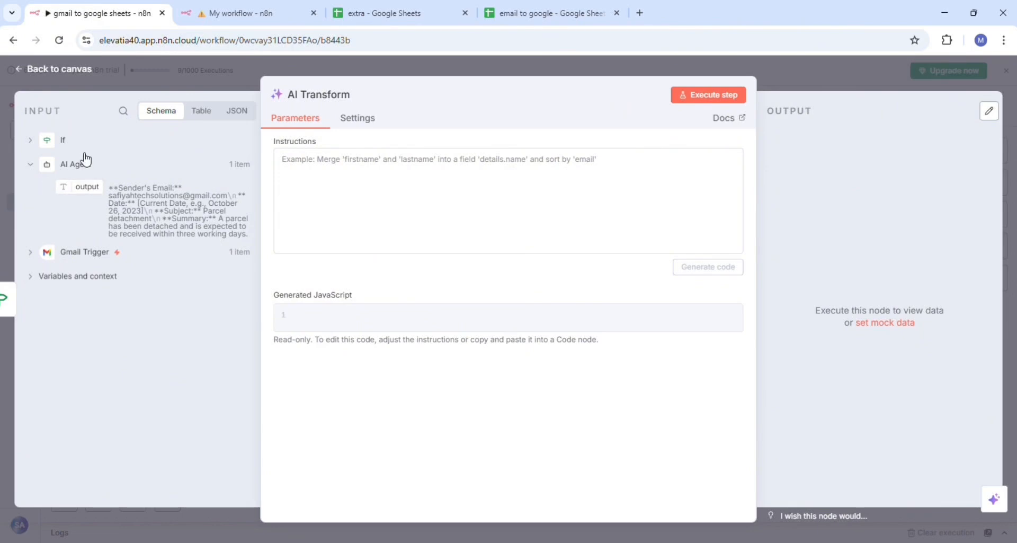
{"action": "left_click", "coordinate": [20, 72]}
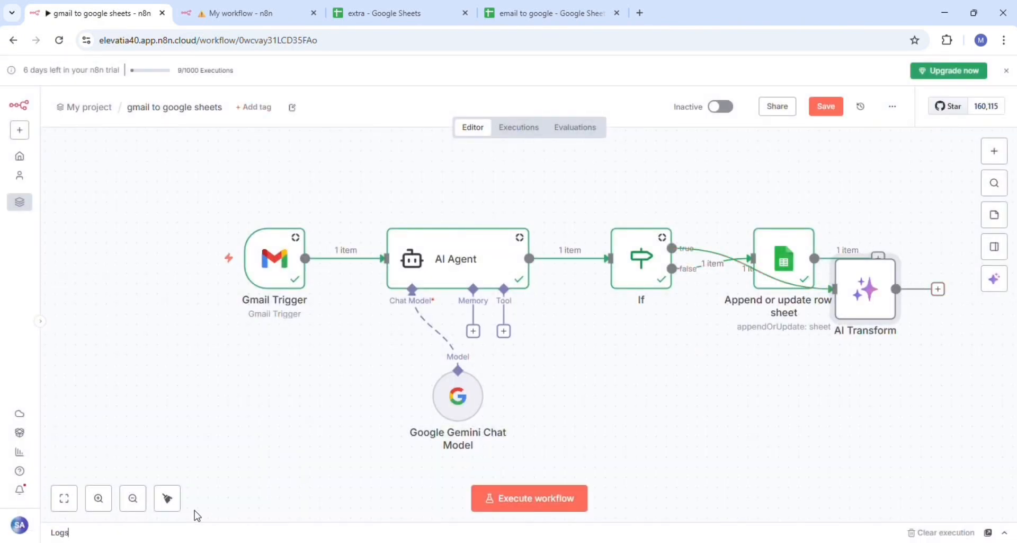
{"action": "left_click", "coordinate": [169, 500]}
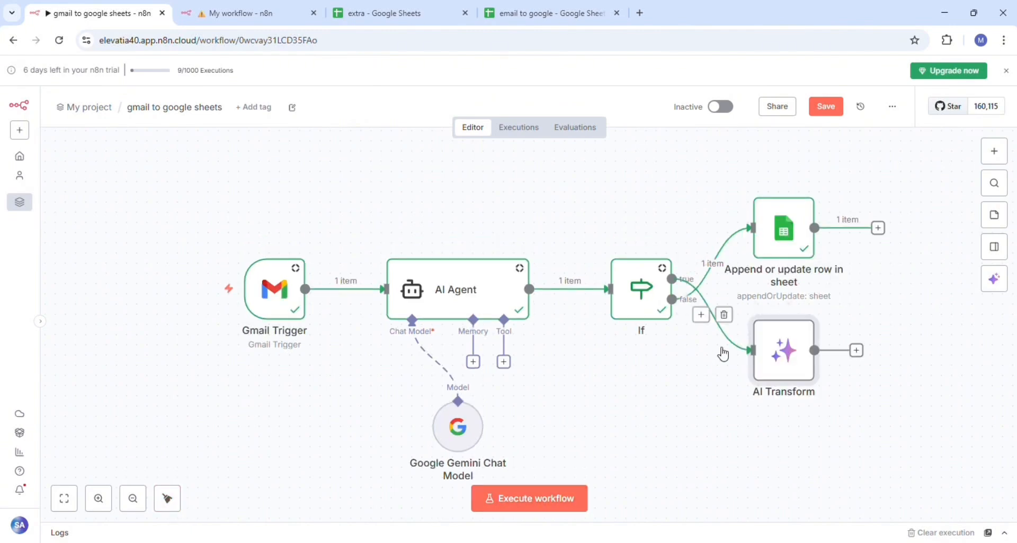
Step: Add a Google Sheets node with the "Append or update row in sheet" action after the AI Transform node
{"action": "left_click", "coordinate": [857, 350]}
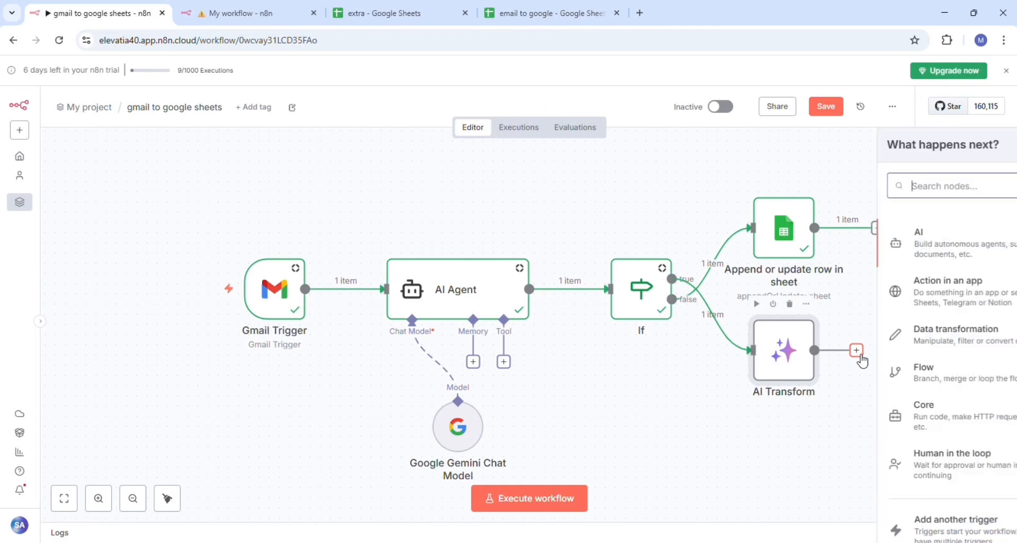
{"action": "type", "text": "g"}
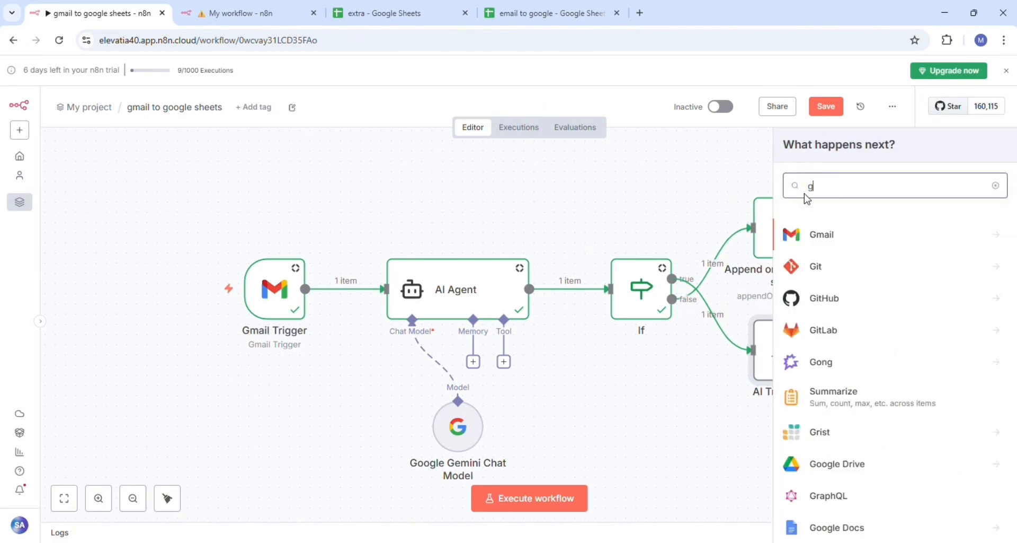
{"action": "type", "text": "oogle sheet"}
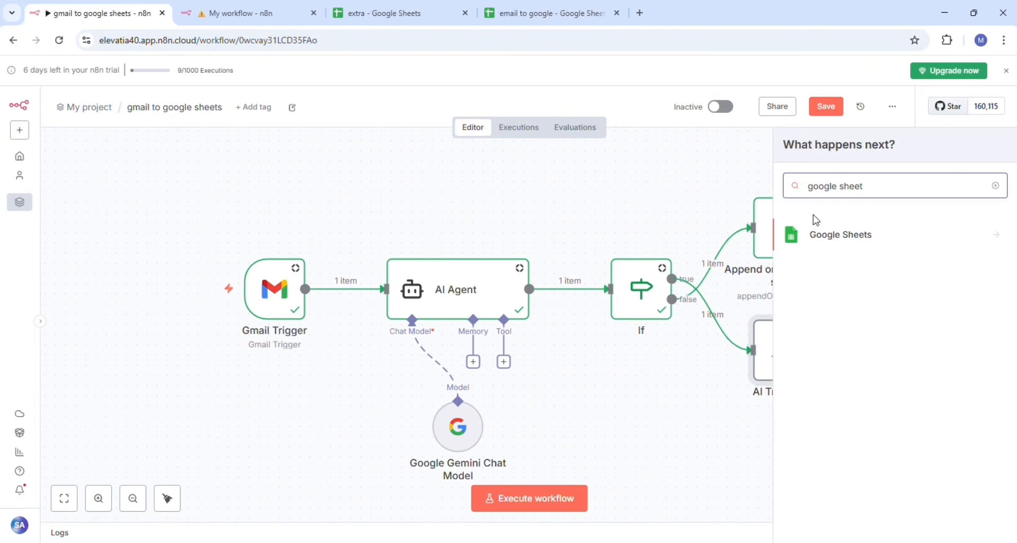
{"action": "left_click", "coordinate": [824, 243]}
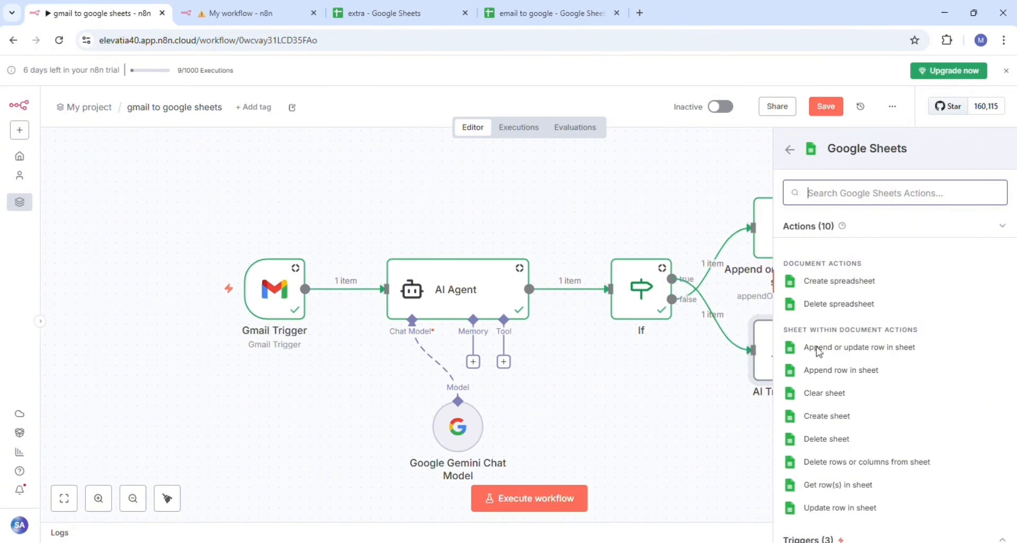
{"action": "left_click", "coordinate": [837, 350]}
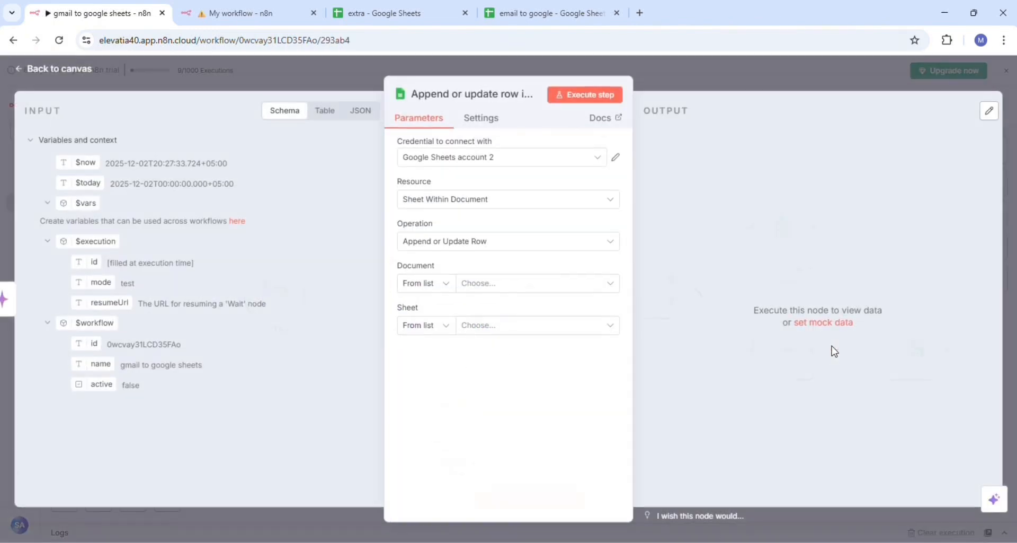
Step: Switch the new Google Sheets node's credential to Google Sheets account and open its list of available documents
{"action": "left_click", "coordinate": [522, 157]}
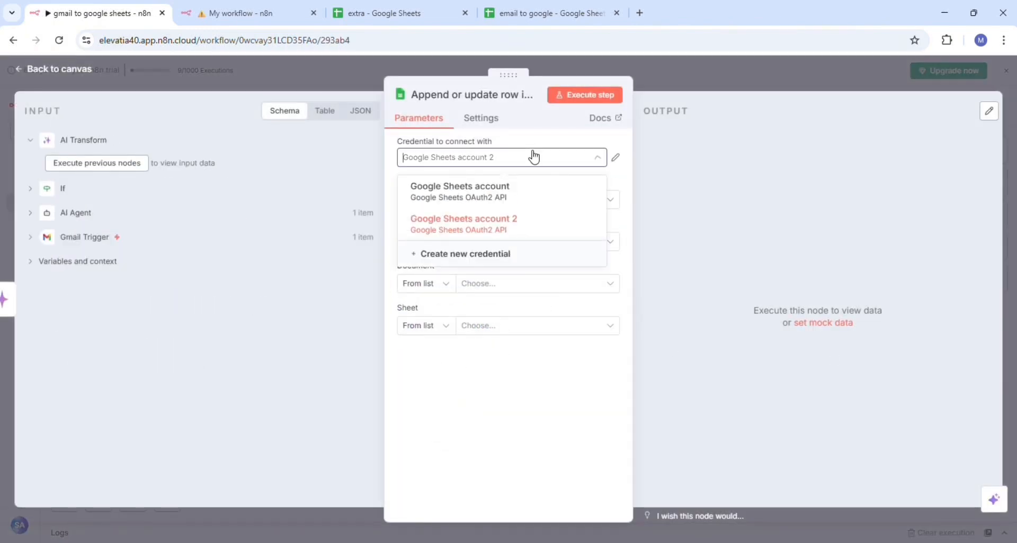
{"action": "left_click", "coordinate": [508, 192]}
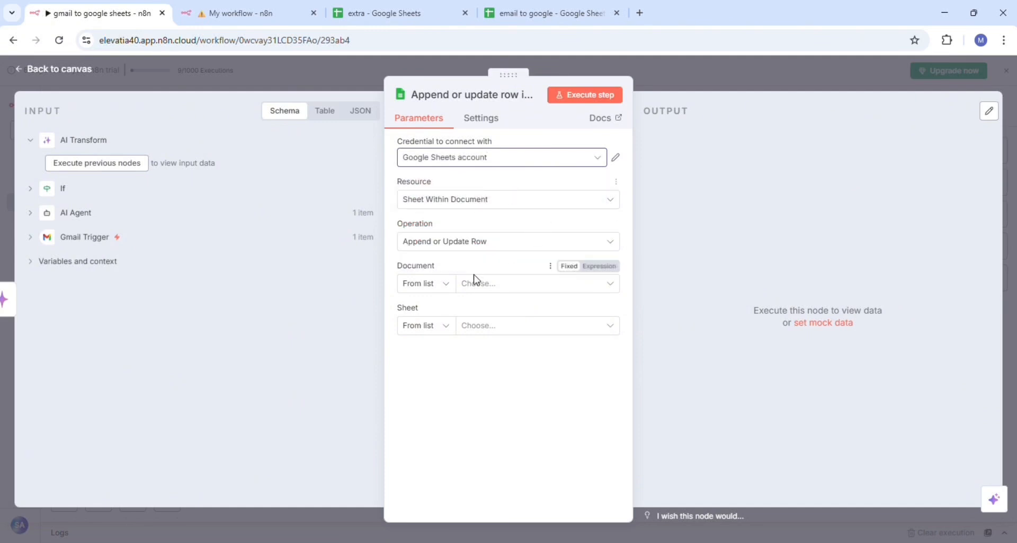
{"action": "left_click", "coordinate": [485, 284]}
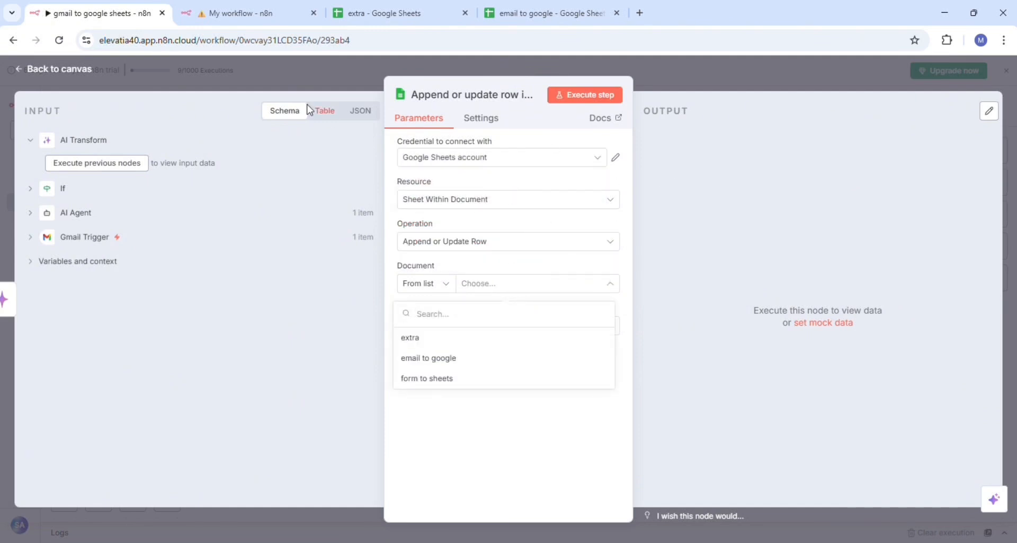
Step: Open Google Sheets in a new browser tab and create a blank spreadsheet
{"action": "left_click", "coordinate": [640, 12]}
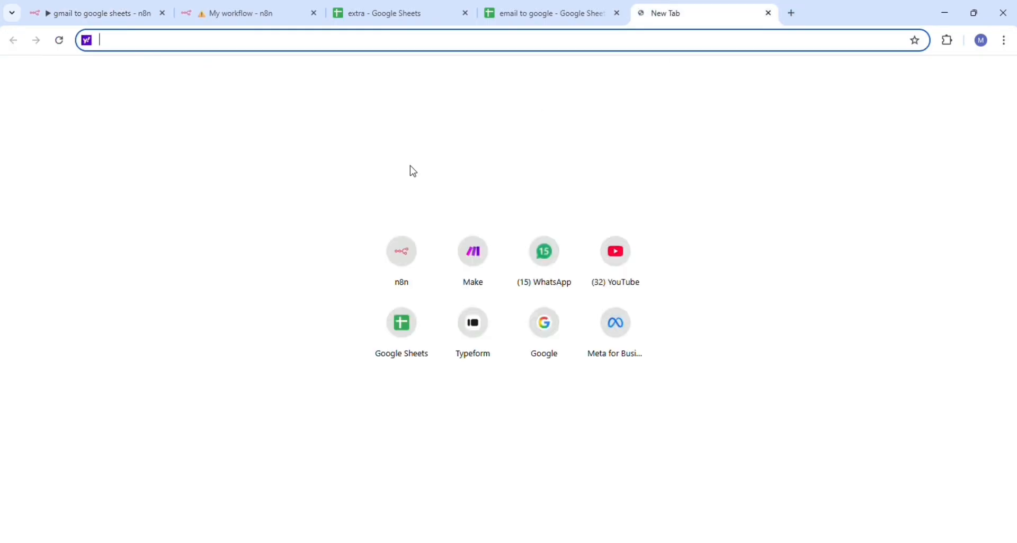
{"action": "left_click", "coordinate": [415, 329]}
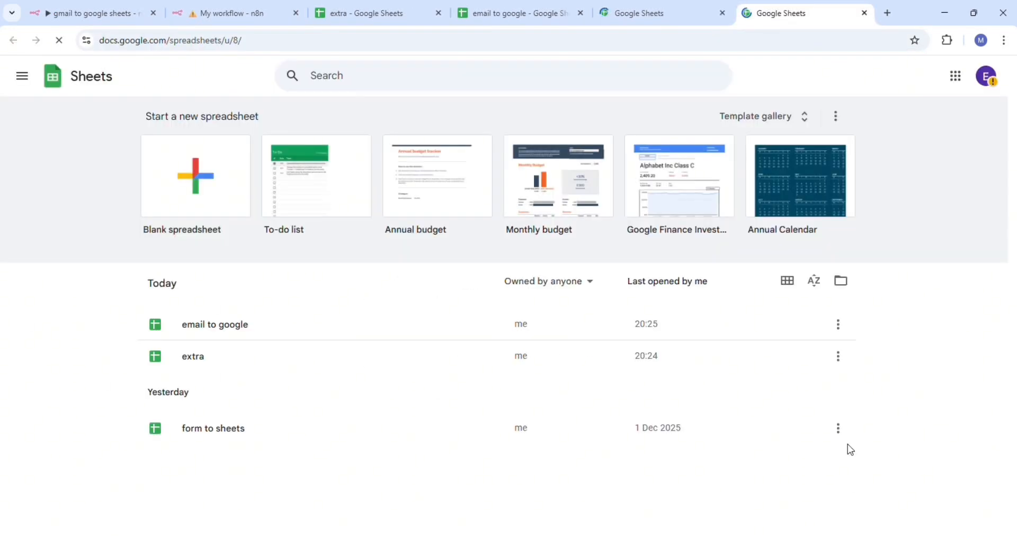
{"action": "left_click", "coordinate": [198, 180]}
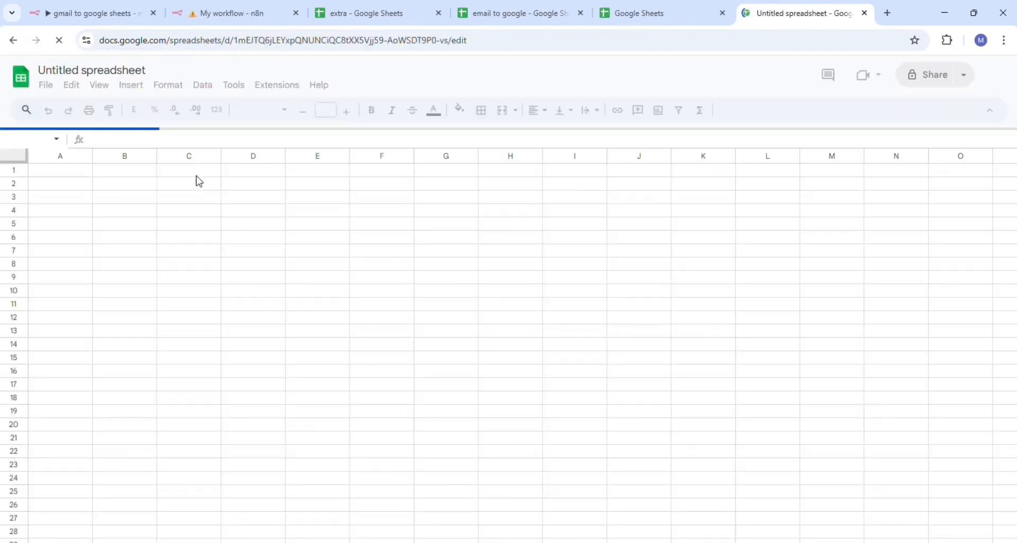
Step: Name the spreadsheet "email to goog" and enter the row 1 headers "senders email", "sumaary of the message" and "date"
{"action": "left_click", "coordinate": [150, 71]}
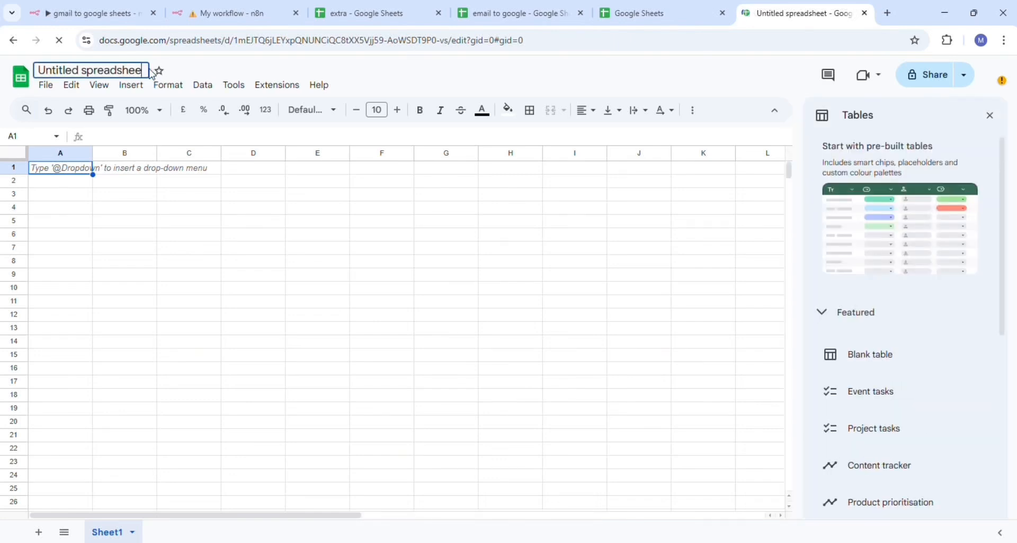
{"action": "key", "text": "BackSpace"}
{"action": "type", "text": "emai"}
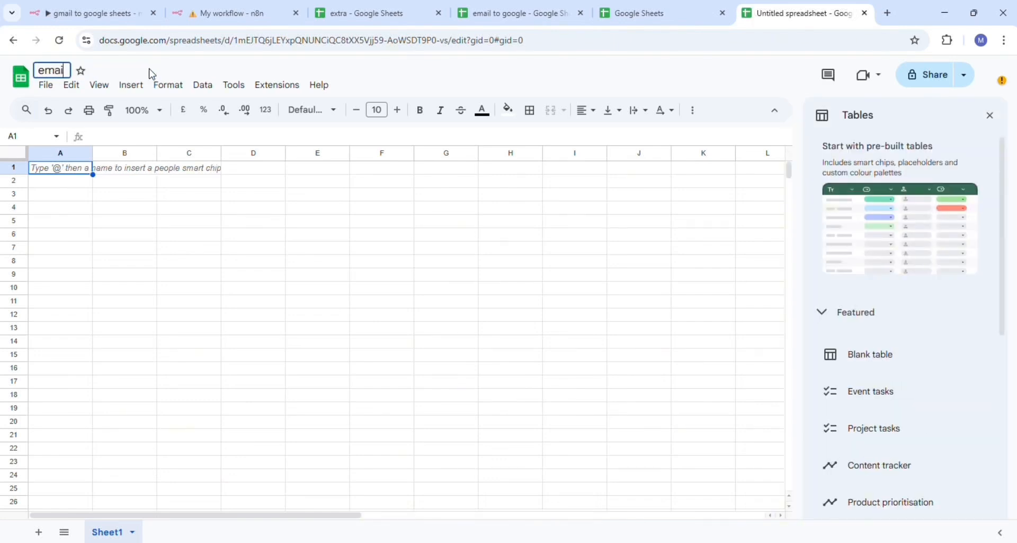
{"action": "type", "text": "l to ggol"}
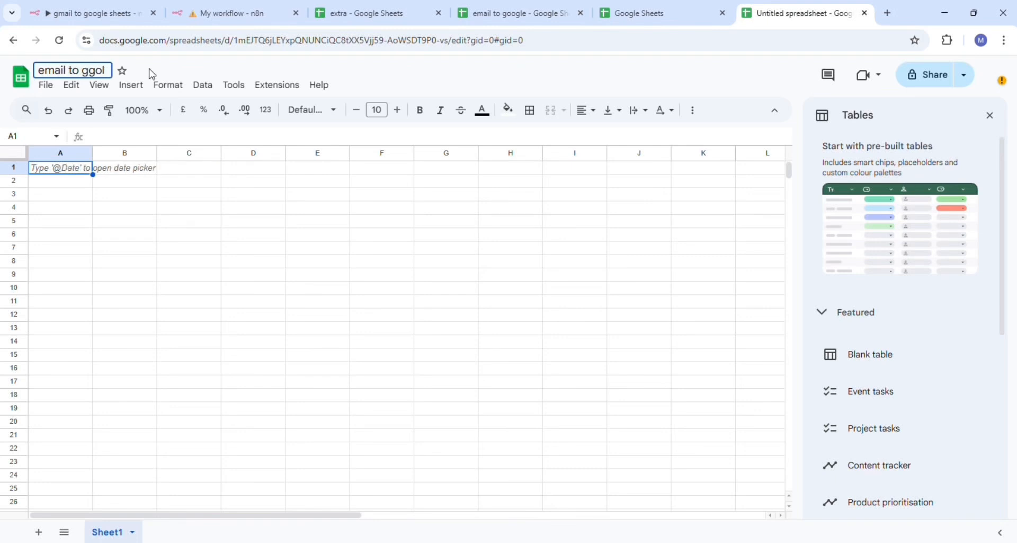
{"action": "key", "text": "BackSpace"}
{"action": "key", "text": "BackSpace"}
{"action": "key", "text": "BackSpace"}
{"action": "type", "text": "oog"}
{"action": "left_click", "coordinate": [73, 175]}
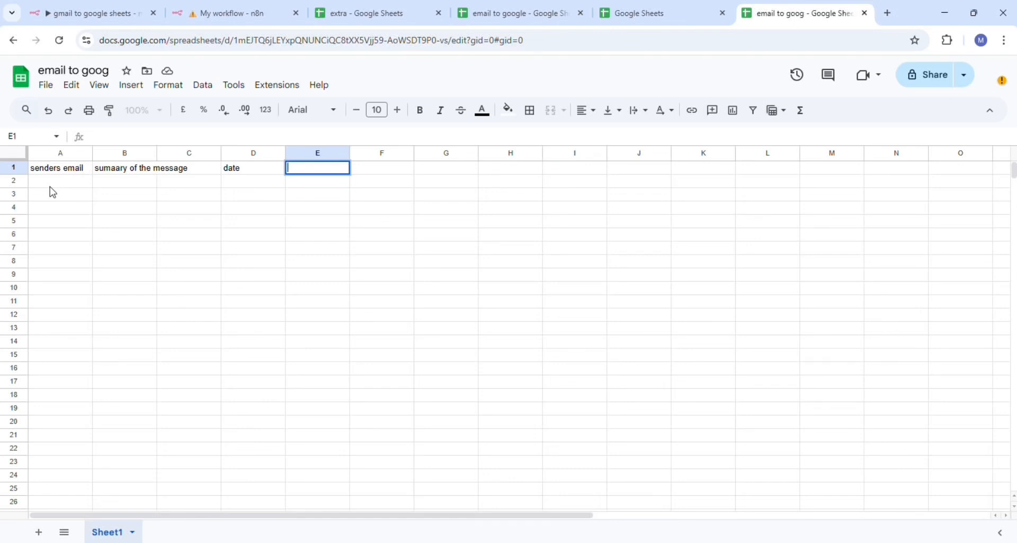
Step: Switch back to the n8n workflow, reselect the Google Sheets account credential, and check the document list for the new spreadsheet
{"action": "left_click", "coordinate": [85, 15]}
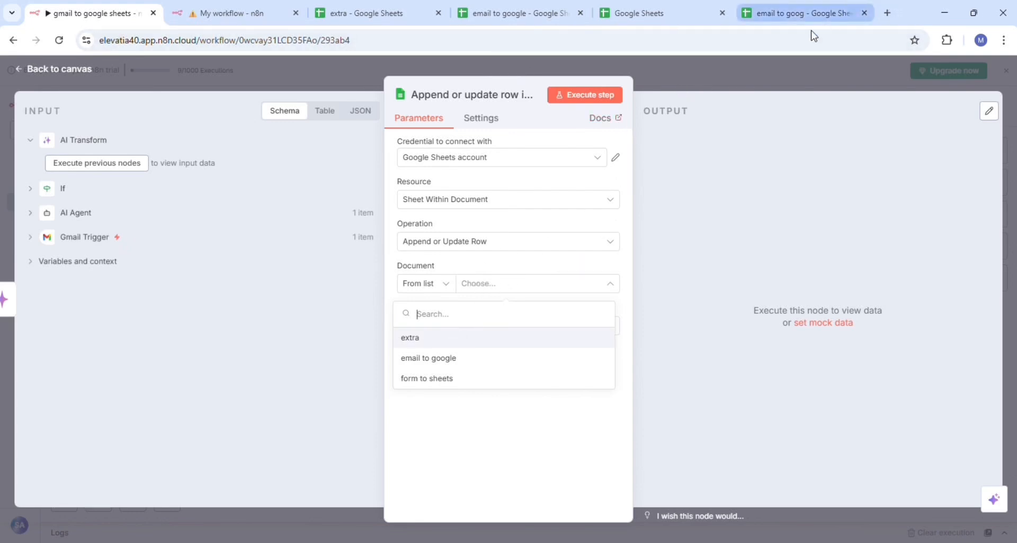
{"action": "left_click", "coordinate": [788, 16]}
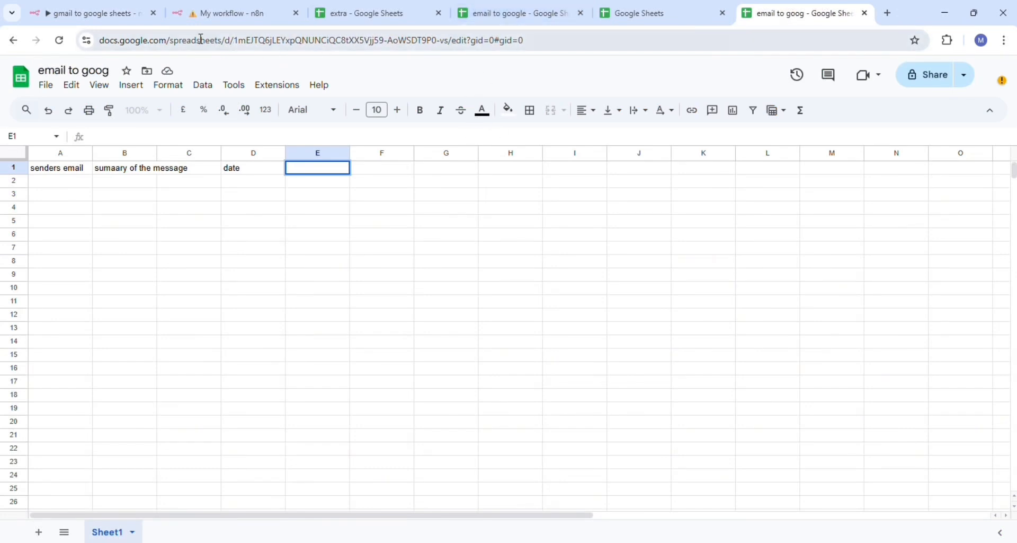
{"action": "left_click", "coordinate": [101, 13]}
{"action": "left_click", "coordinate": [486, 156]}
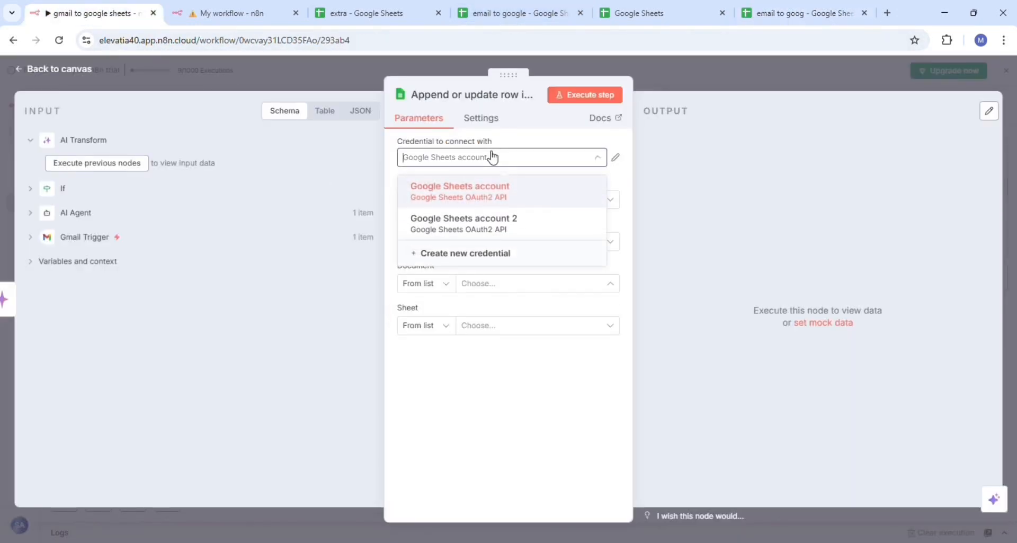
{"action": "left_click", "coordinate": [478, 192]}
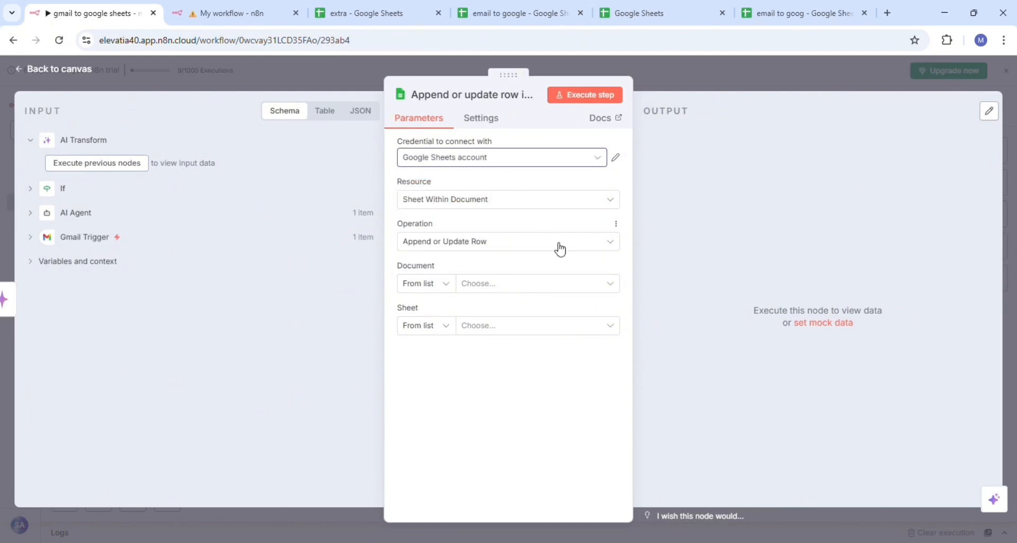
{"action": "left_click", "coordinate": [614, 284]}
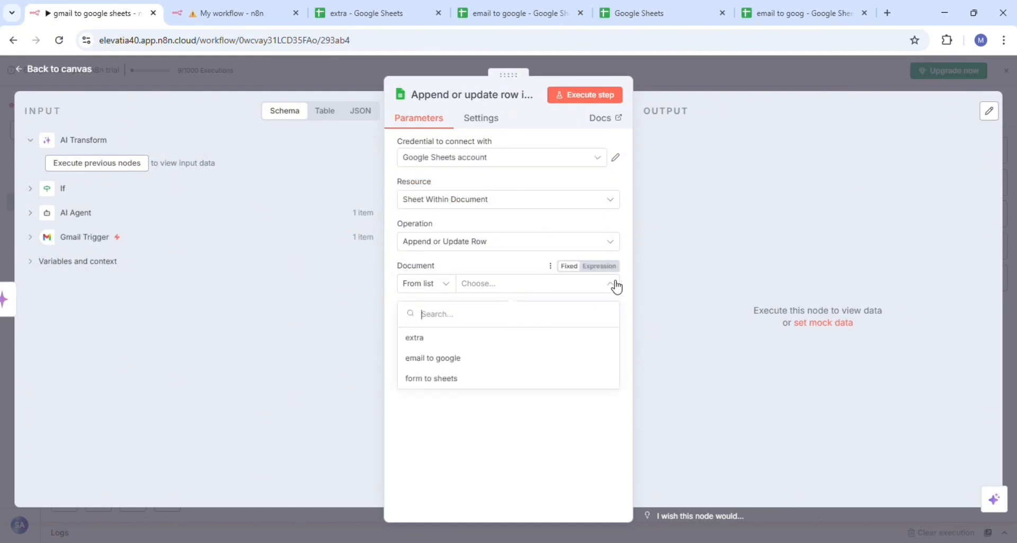
{"action": "left_click", "coordinate": [531, 158]}
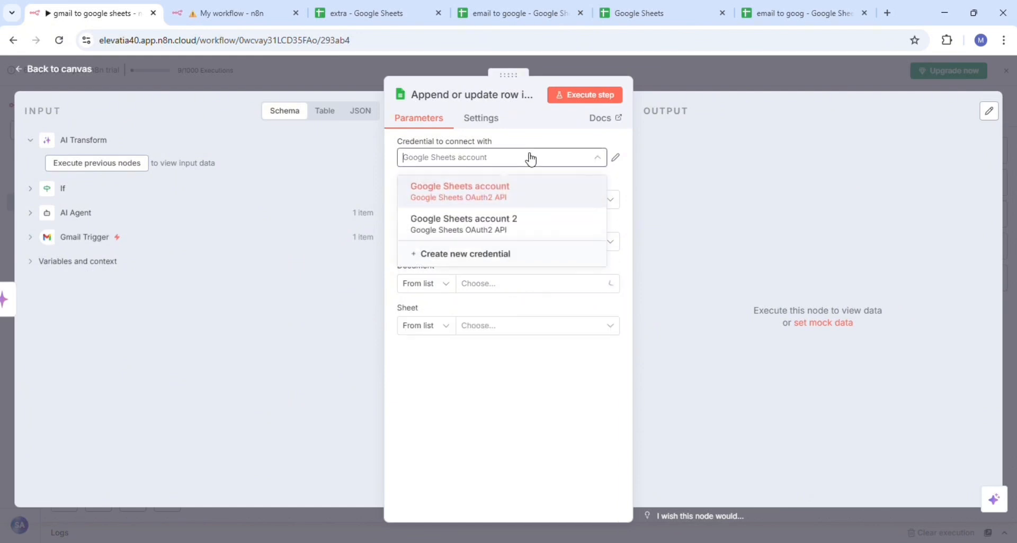
{"action": "left_click", "coordinate": [472, 356]}
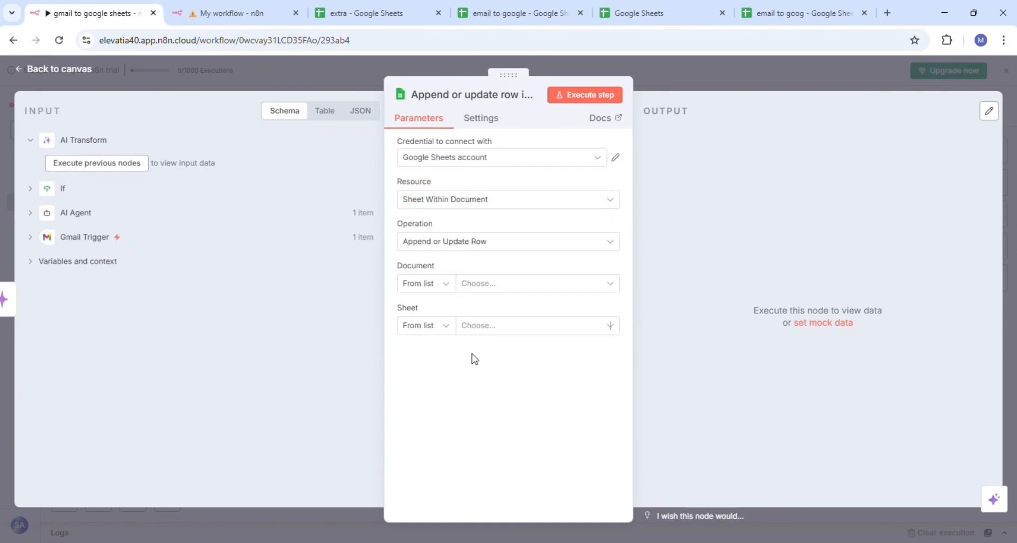
{"action": "left_click", "coordinate": [555, 286]}
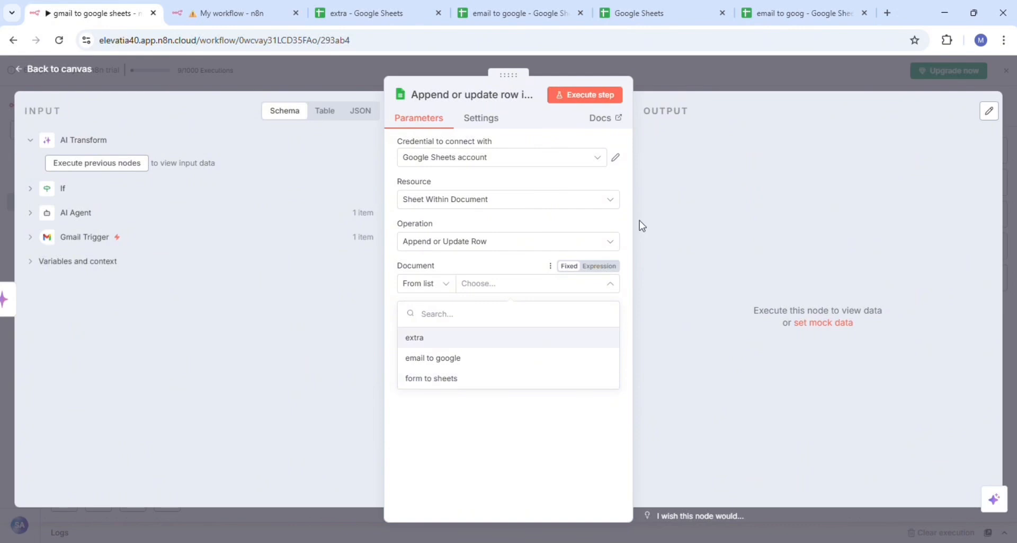
Step: Create a new Google Sheets OAuth2 credential for the node by signing in with Google
{"action": "left_click", "coordinate": [599, 159]}
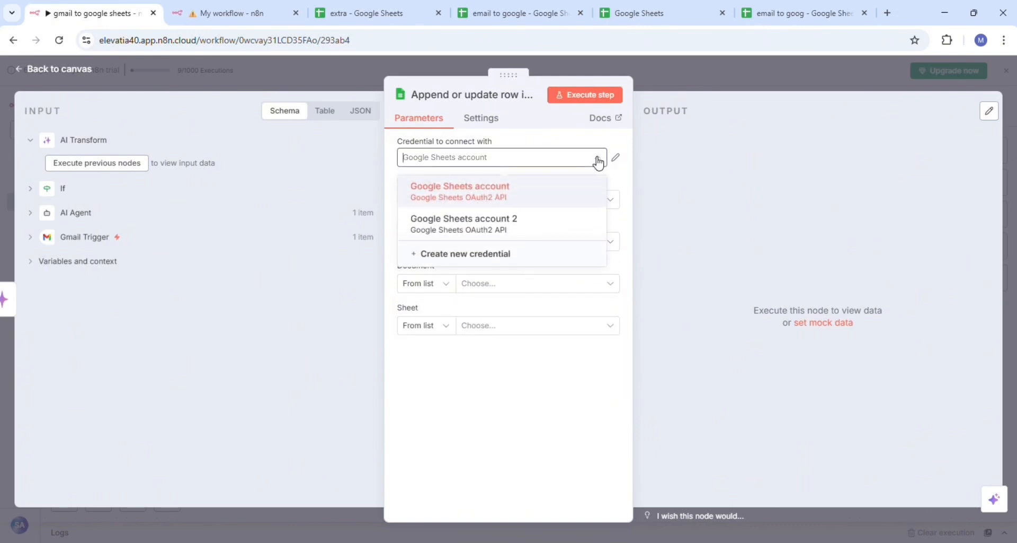
{"action": "left_click", "coordinate": [489, 254]}
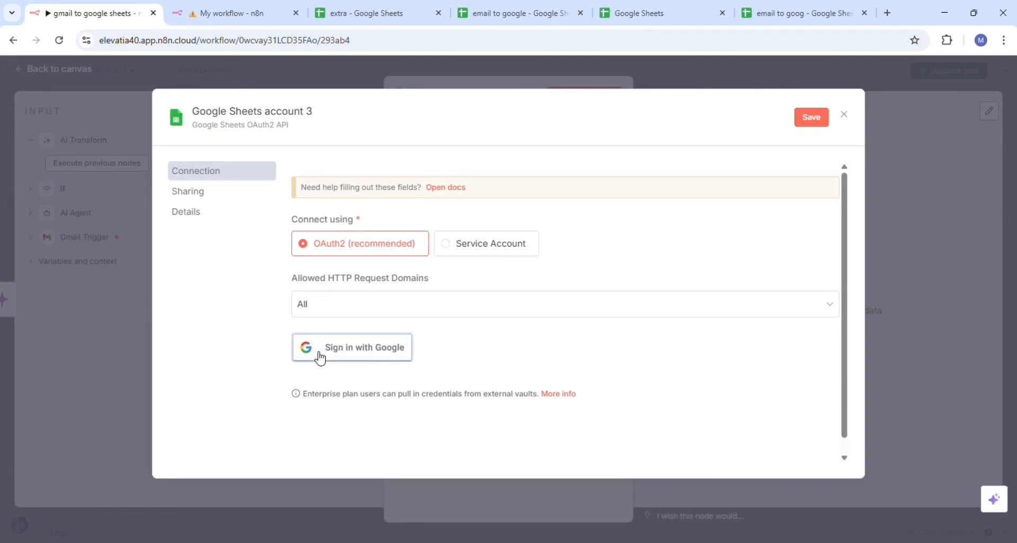
{"action": "left_click", "coordinate": [317, 358]}
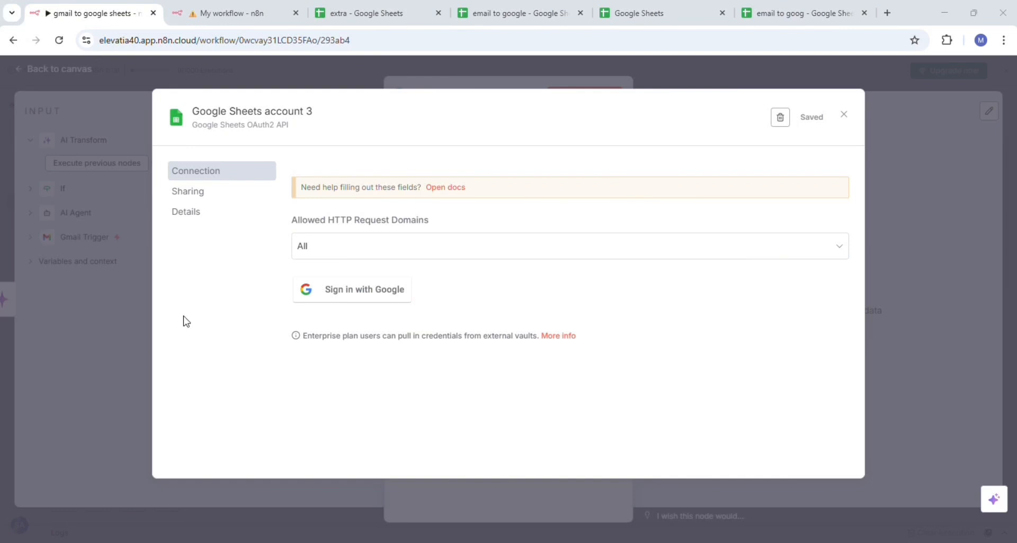
{"action": "left_click", "coordinate": [844, 114]}
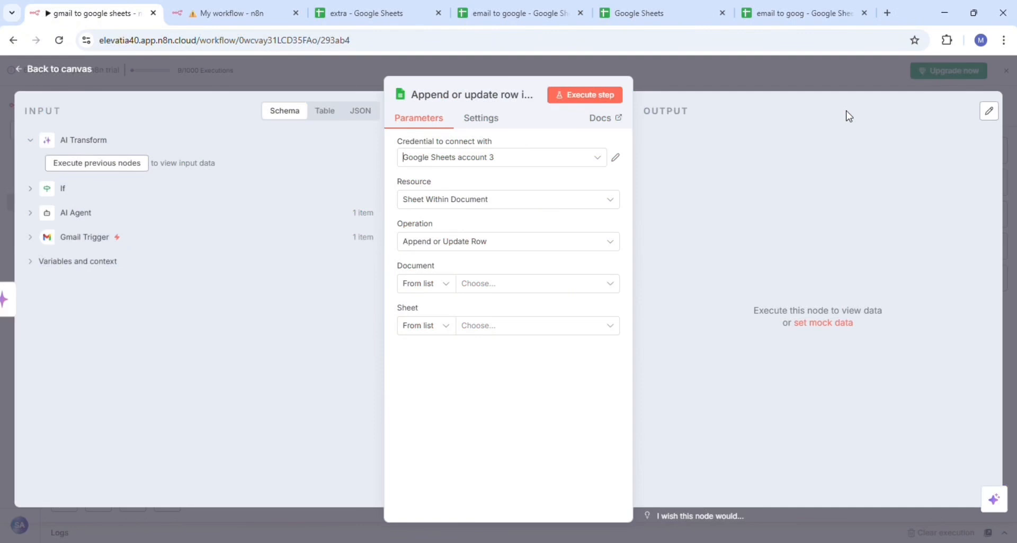
Step: Set the node's document to "email to goog" and its sheet to Sheet1
{"action": "left_click", "coordinate": [571, 284]}
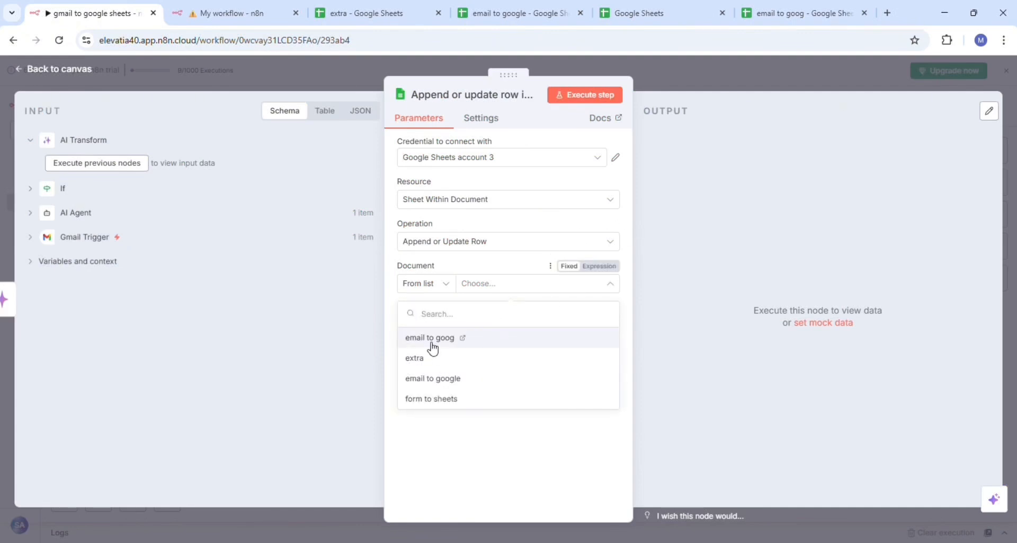
{"action": "left_click", "coordinate": [432, 344]}
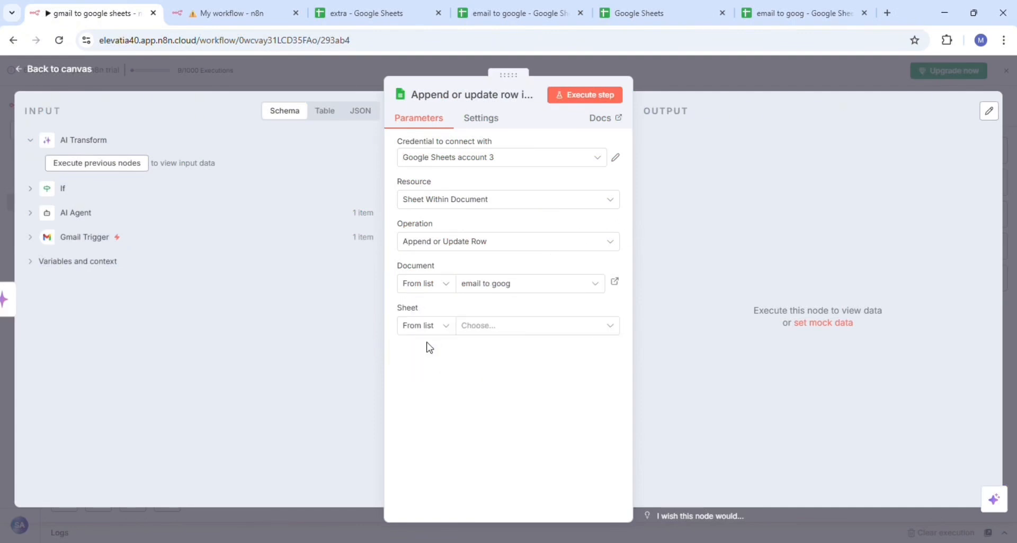
{"action": "left_click", "coordinate": [509, 325]}
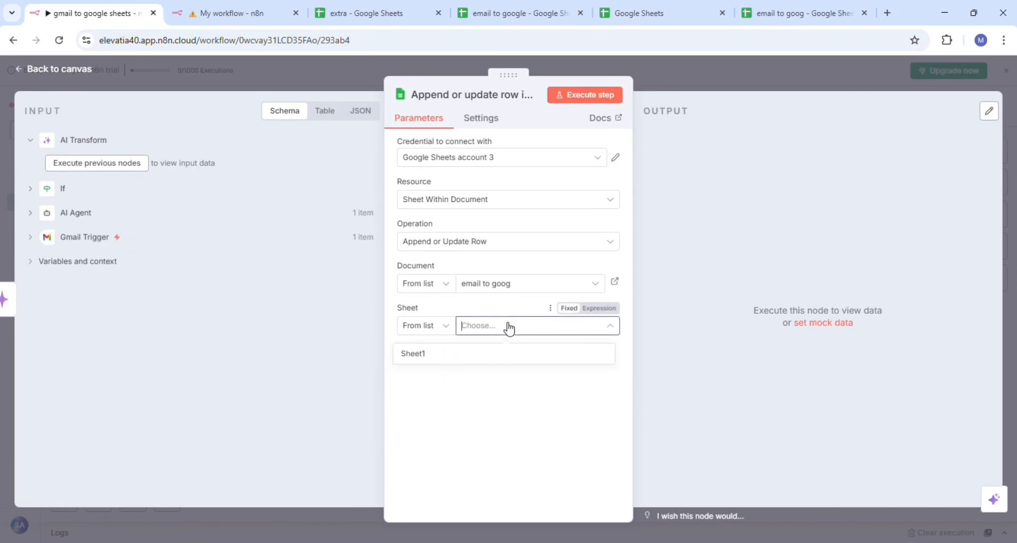
{"action": "left_click", "coordinate": [420, 354]}
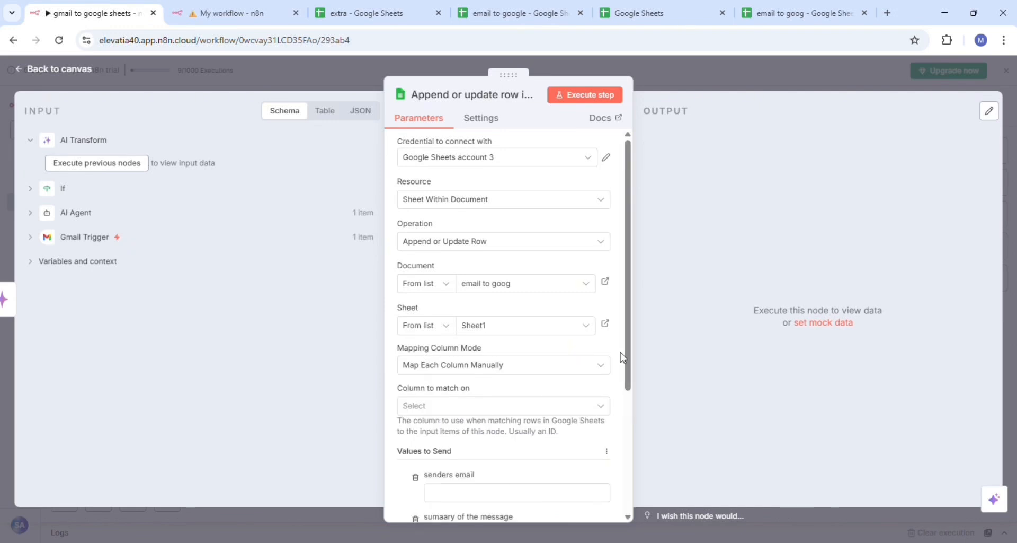
Step: Map the AI Agent output to the "senders email", "sumaary of the message" and "date" columns
{"action": "left_click_drag", "start_coordinate": [628, 366], "coordinate": [629, 373]}
{"action": "scroll", "coordinate": [629, 374], "scroll_direction": "down", "scroll_amount": 3}
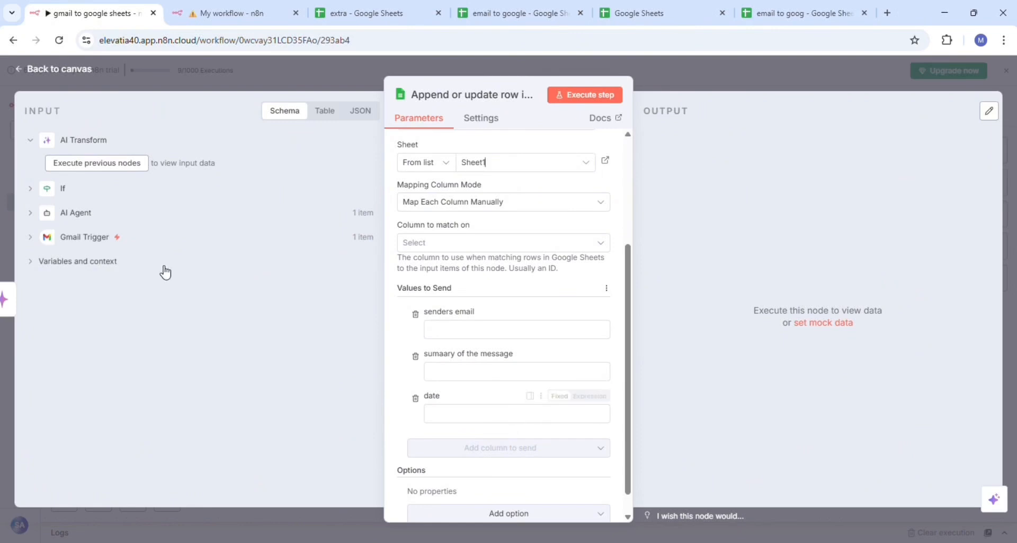
{"action": "left_click", "coordinate": [46, 212]}
{"action": "left_click_drag", "start_coordinate": [80, 211], "coordinate": [583, 329]}
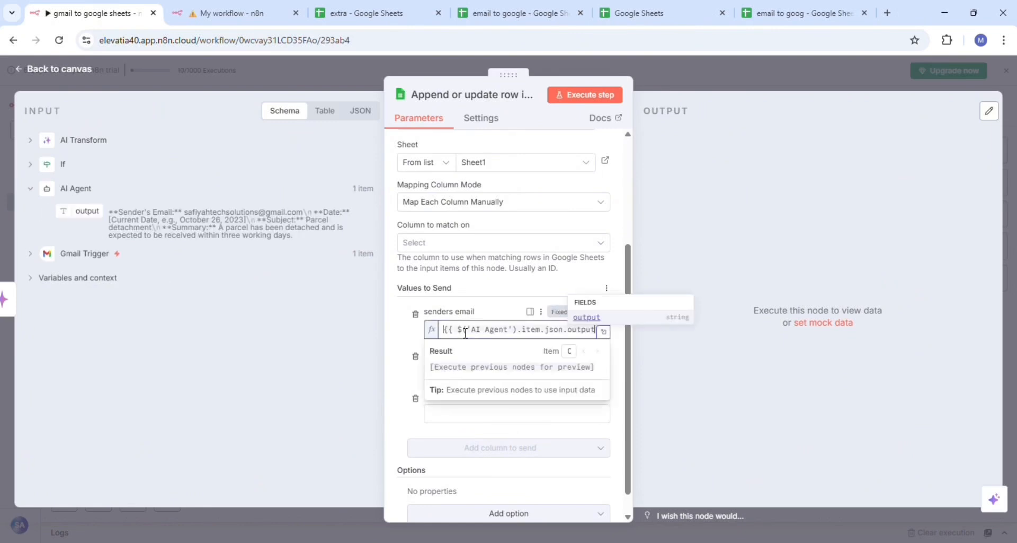
{"action": "left_click", "coordinate": [364, 355]}
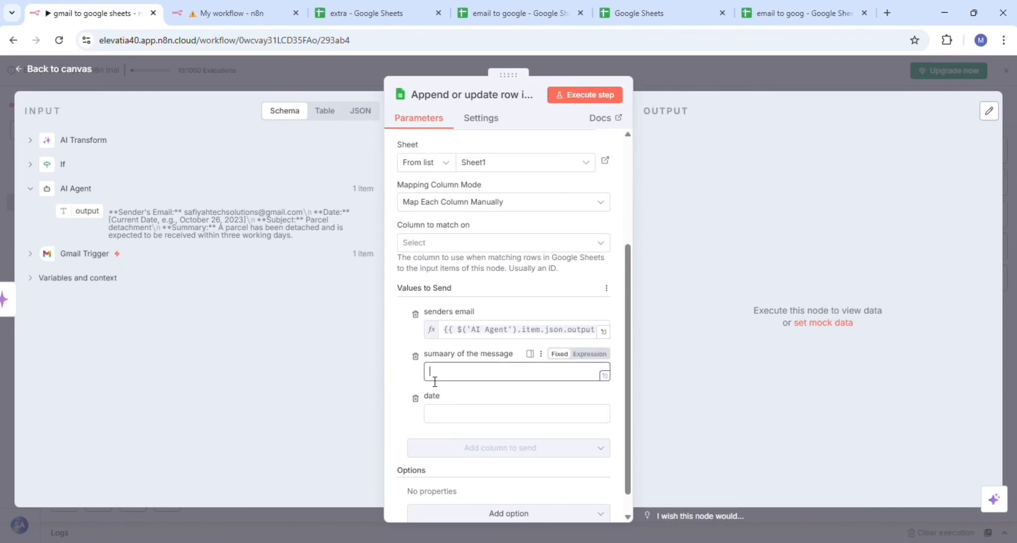
{"action": "left_click_drag", "start_coordinate": [96, 217], "coordinate": [448, 371]}
{"action": "left_click_drag", "start_coordinate": [98, 221], "coordinate": [443, 418]}
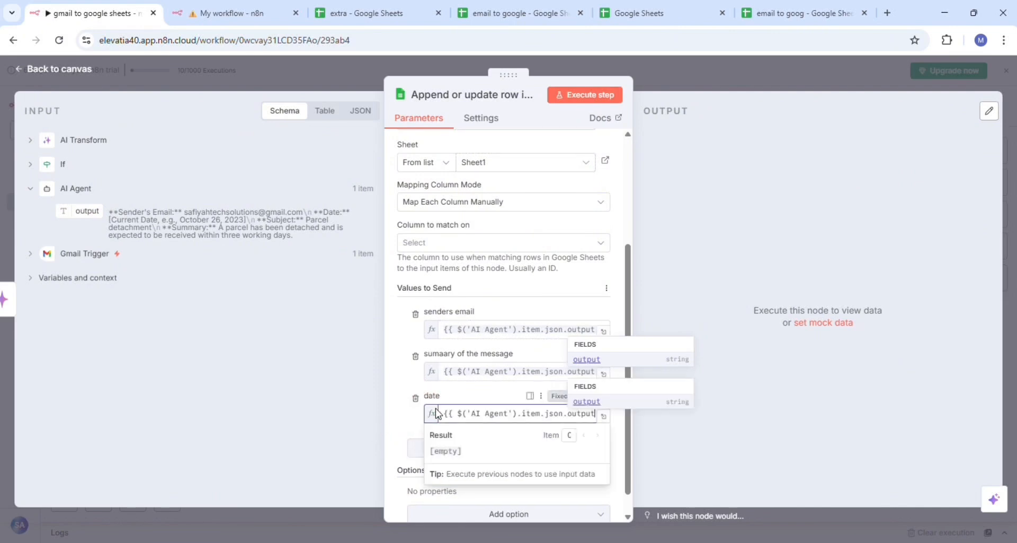
{"action": "left_click", "coordinate": [280, 396]}
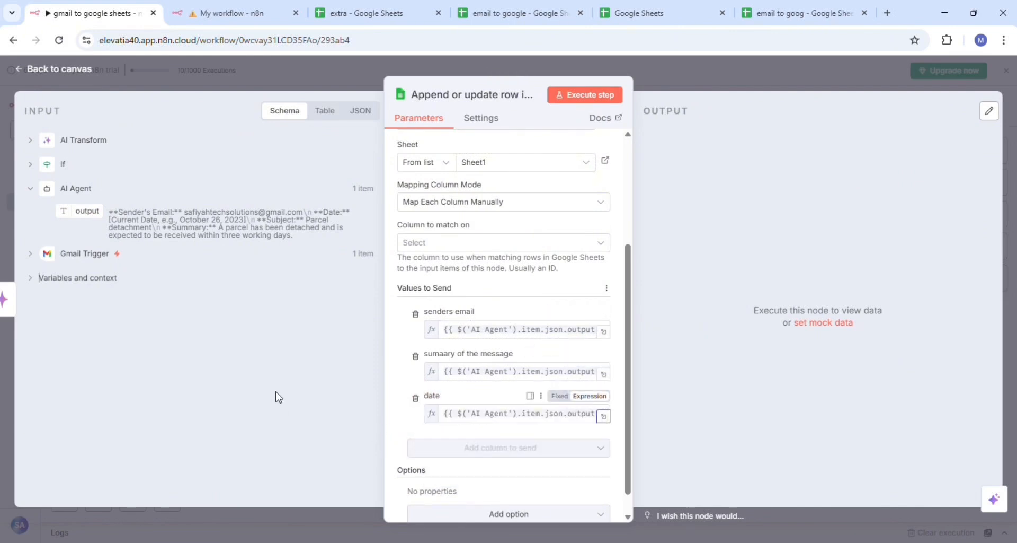
Step: Try to execute the Google Sheets step, reopen the node from the canvas, and review its column mapping
{"action": "left_click", "coordinate": [583, 101]}
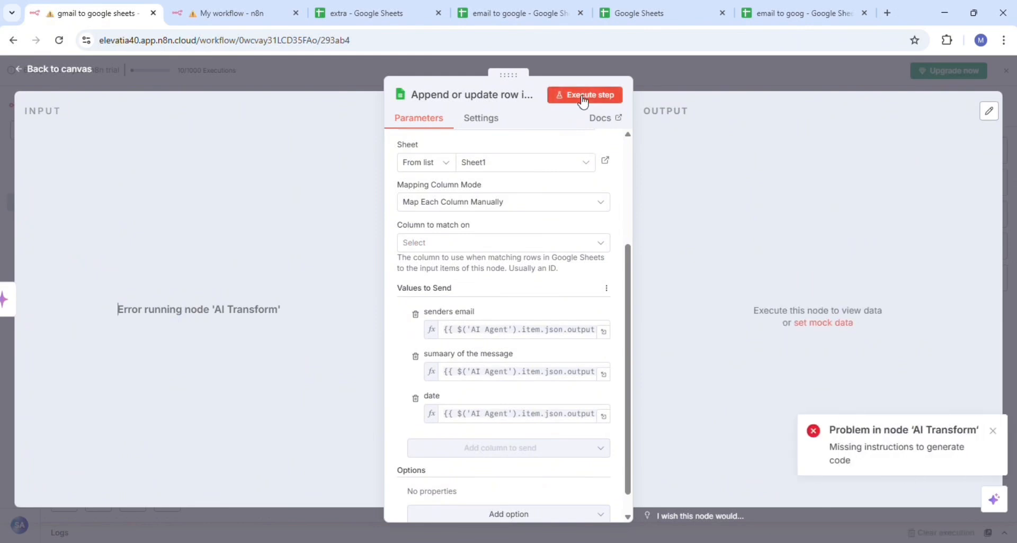
{"action": "left_click", "coordinate": [23, 74]}
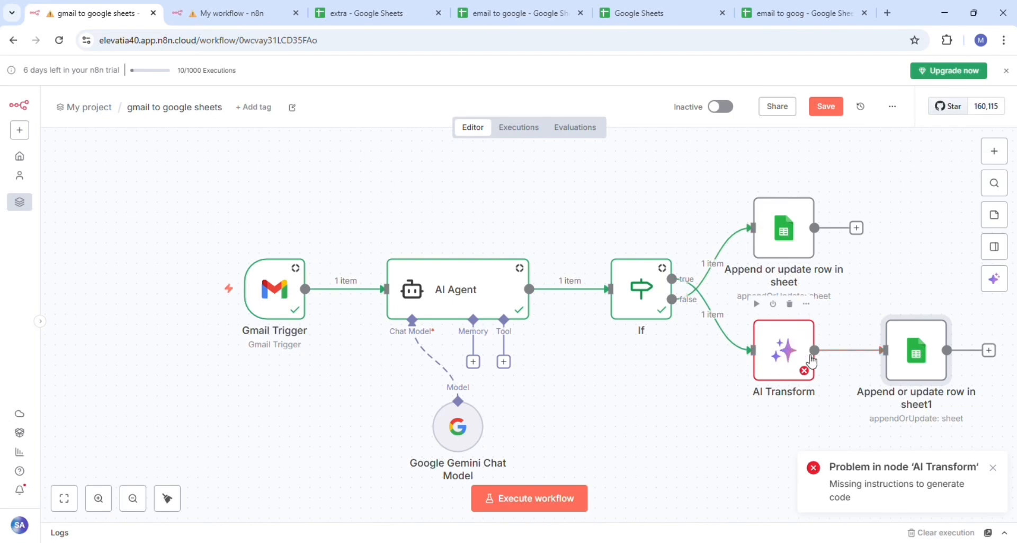
{"action": "double_click", "coordinate": [923, 350]}
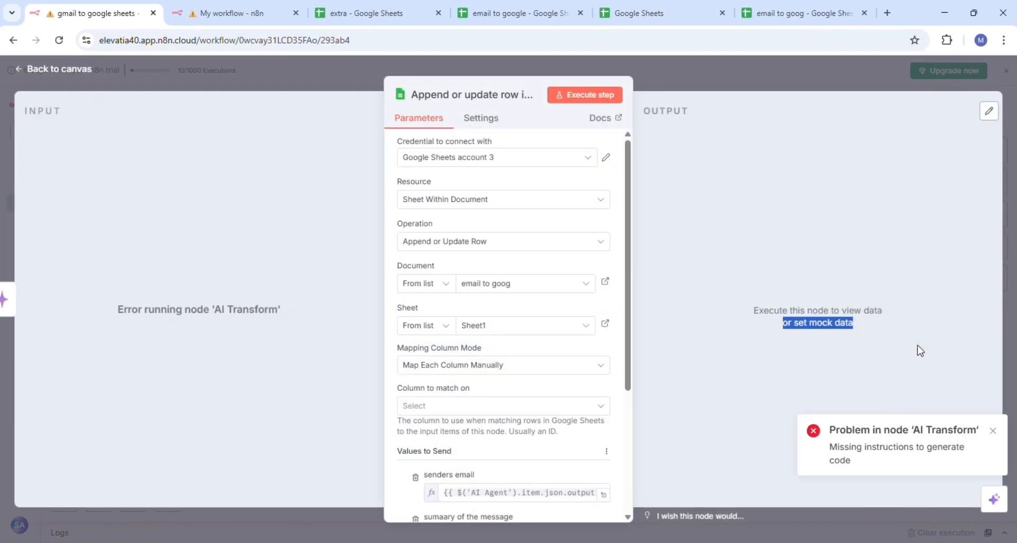
{"action": "left_click_drag", "start_coordinate": [631, 329], "coordinate": [629, 413]}
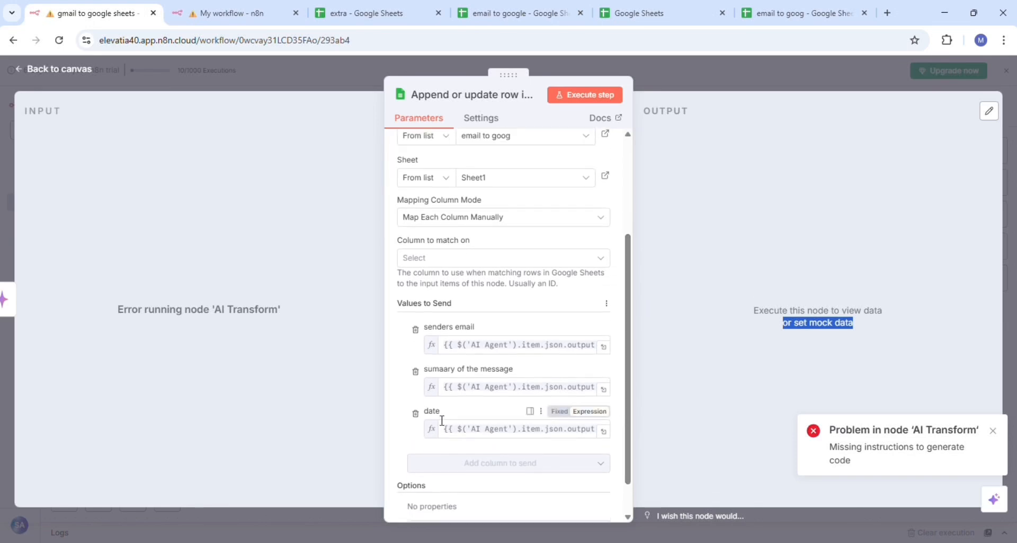
Step: Return to the canvas, open the AI Transform node and begin its instructions with "i want to to create separate fields for"
{"action": "left_click", "coordinate": [272, 320]}
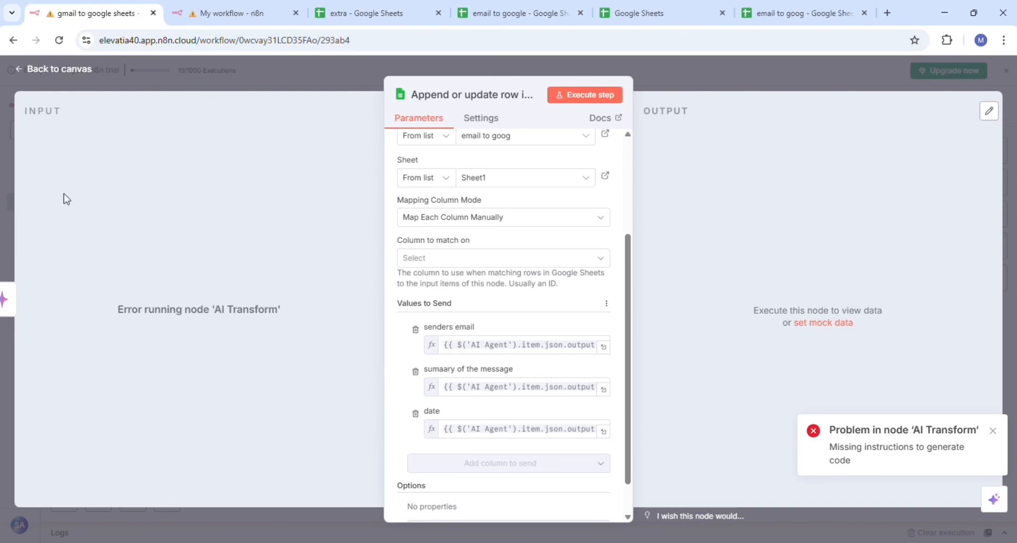
{"action": "left_click", "coordinate": [22, 70]}
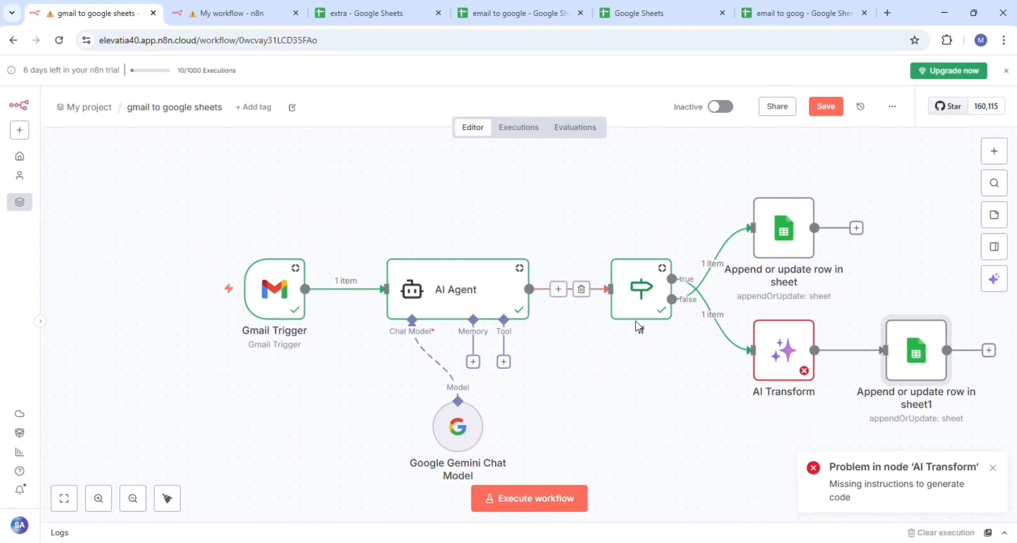
{"action": "double_click", "coordinate": [795, 350]}
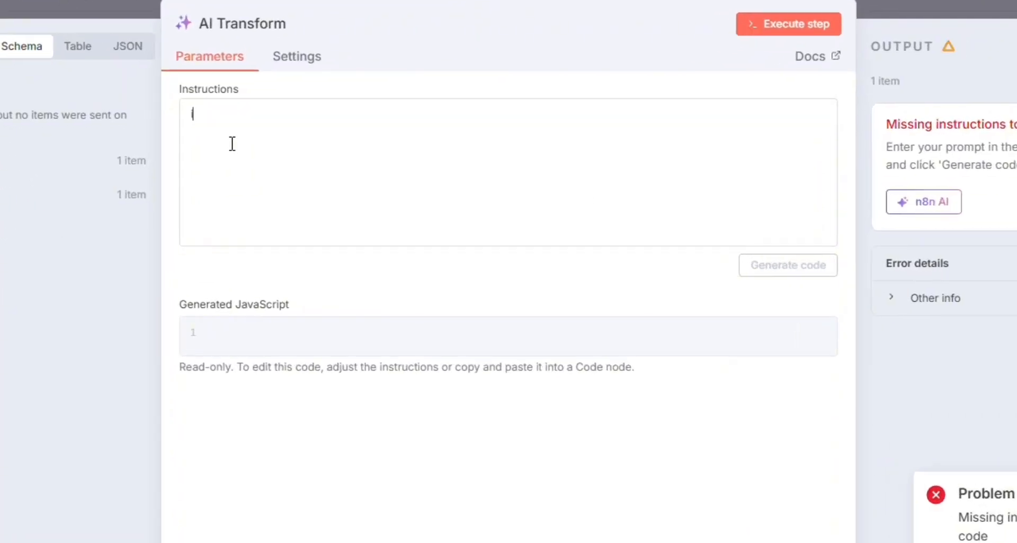
{"action": "type", "text": "i wan"}
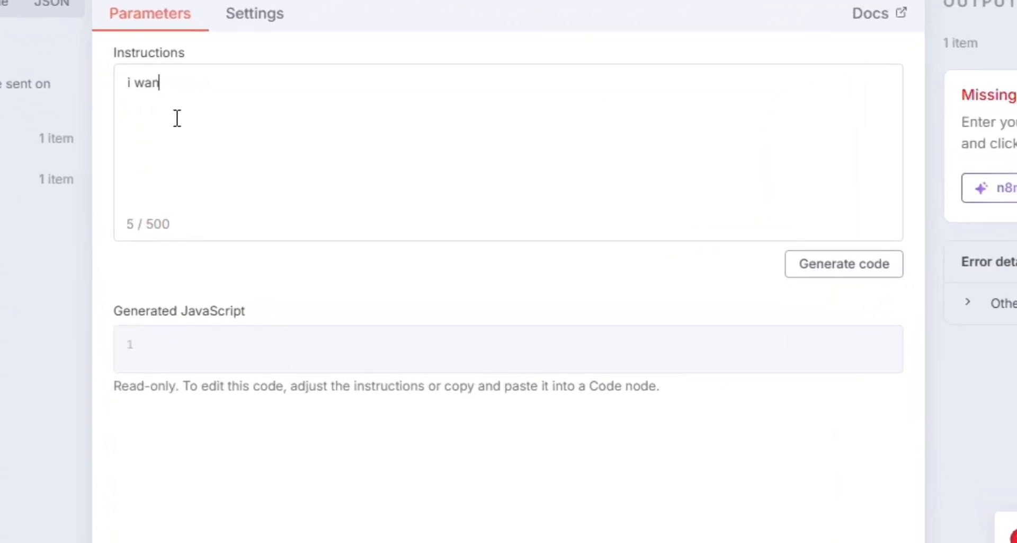
{"action": "type", "text": "t to "}
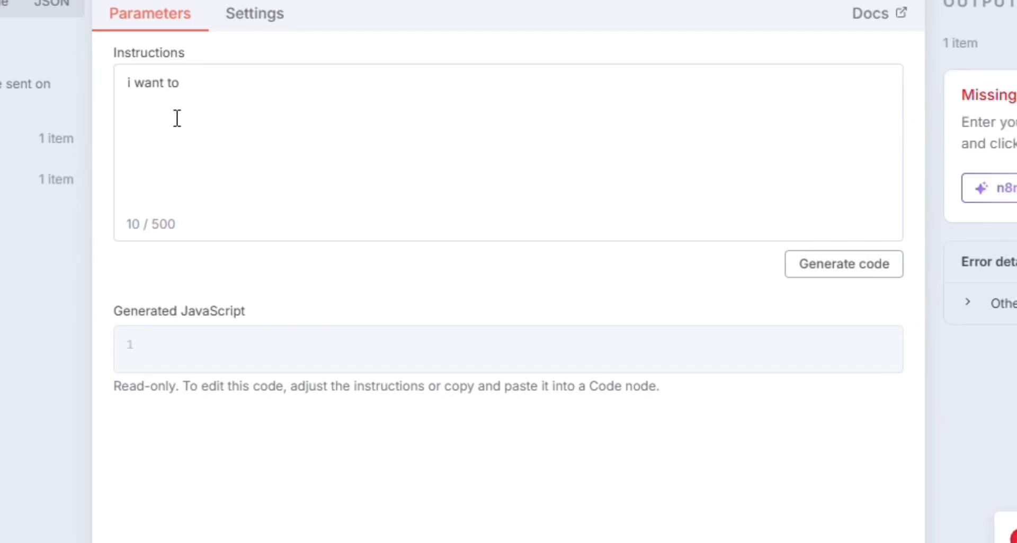
{"action": "type", "text": "to create separate"}
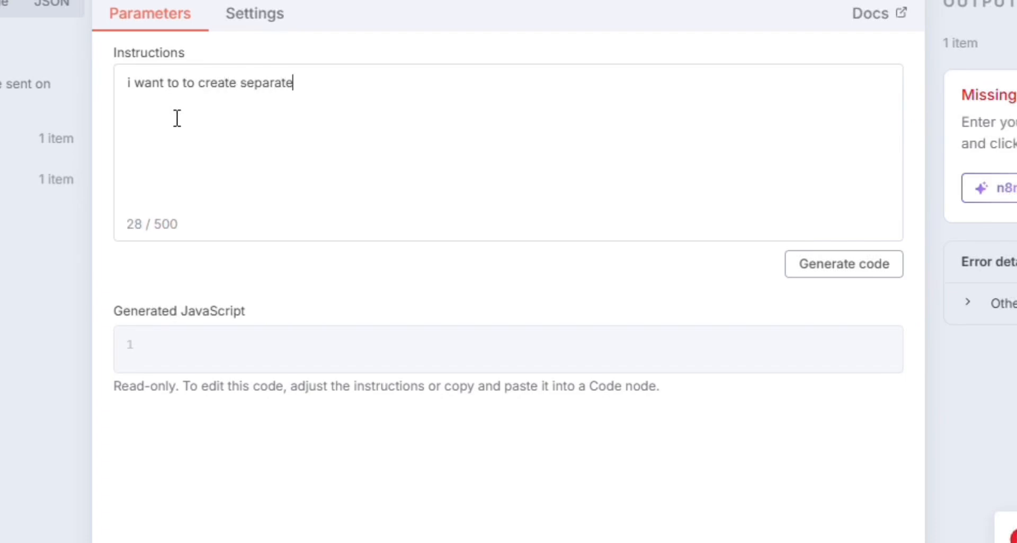
{"action": "type", "text": " fielsdd"}
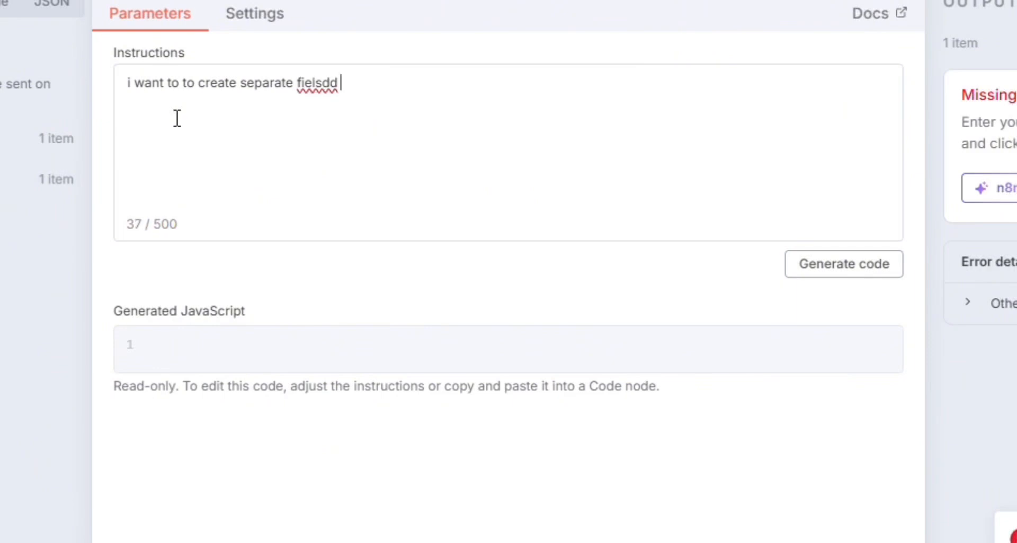
{"action": "key", "text": "BackSpace"}
{"action": "key", "text": "BackSpace"}
{"action": "key", "text": "BackSpace"}
{"action": "key", "text": "BackSpace"}
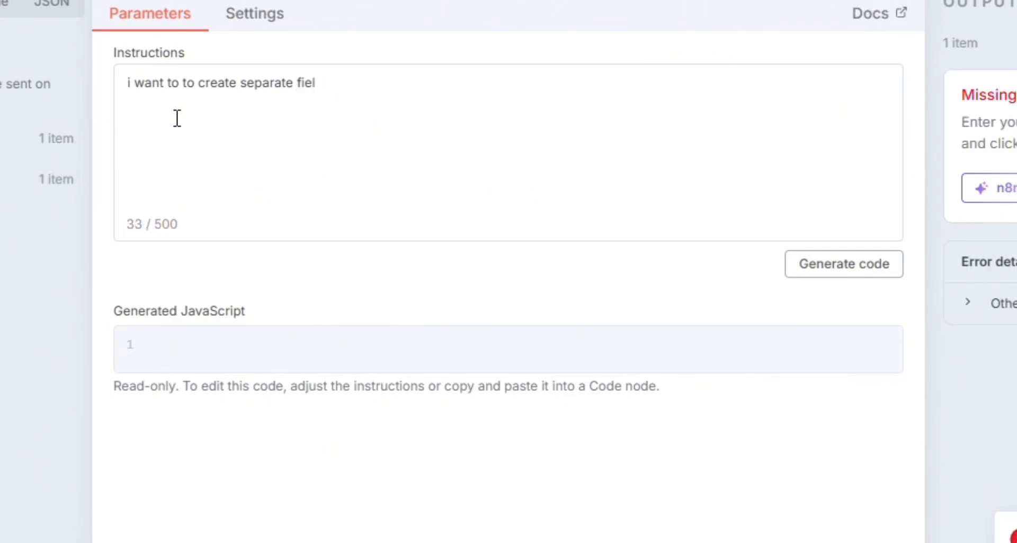
{"action": "type", "text": "ds for"}
Step: Add "1: senders email" as the first listed field in the AI Transform instructions
{"action": "type", "text": "1: sem"}
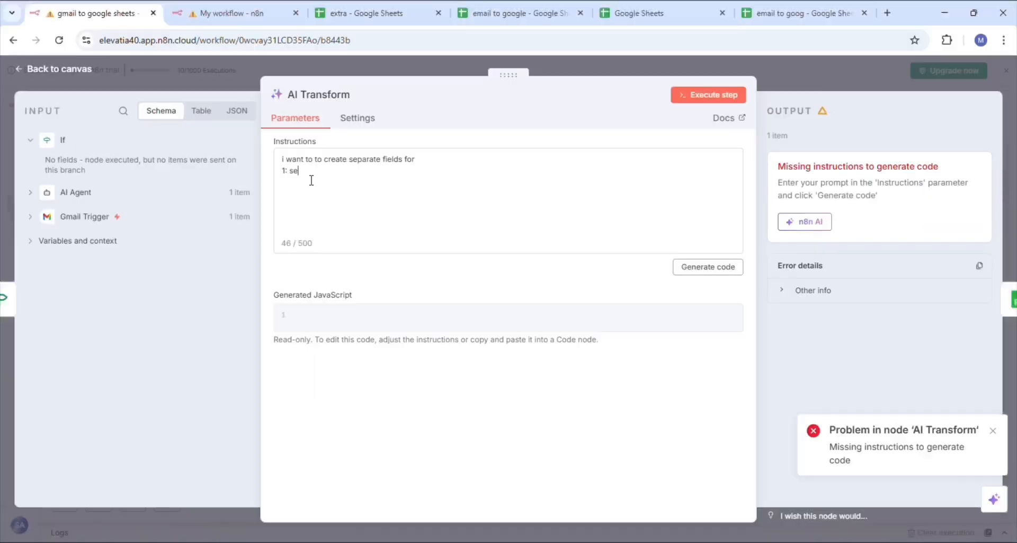
{"action": "type", "text": "nders"}
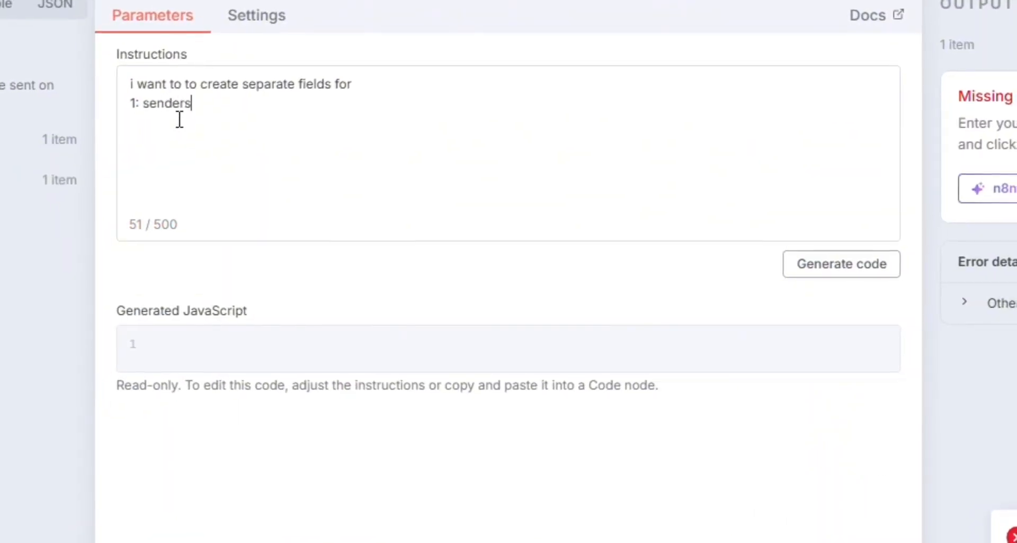
{"action": "key", "text": "BackSpace"}
{"action": "key", "text": "BackSpace"}
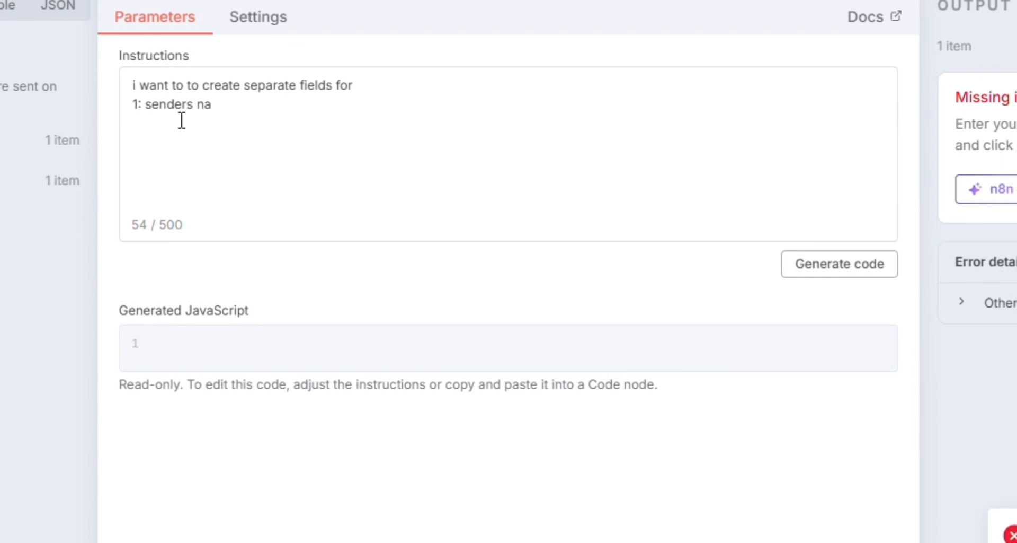
{"action": "type", "text": "email"}
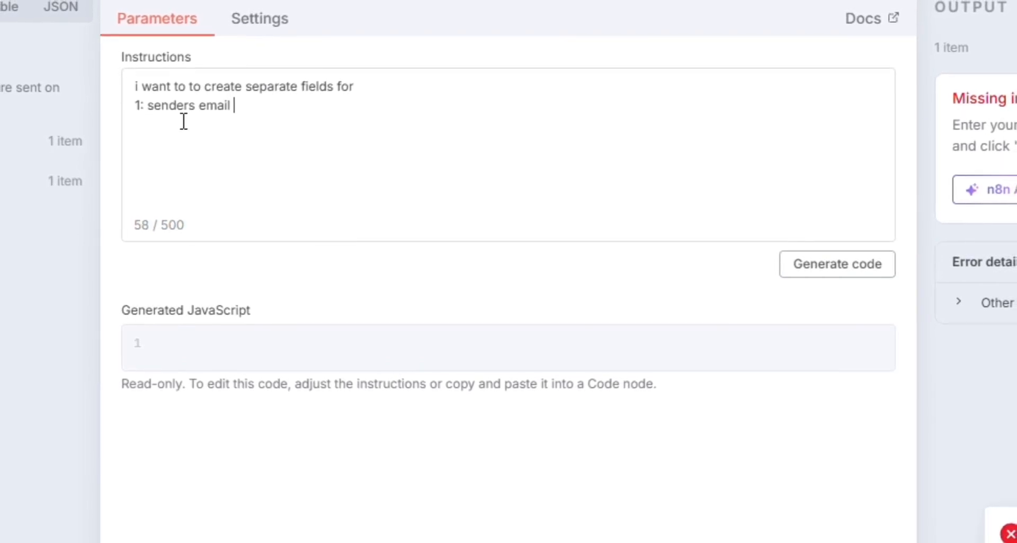
{"action": "key", "text": "Return"}
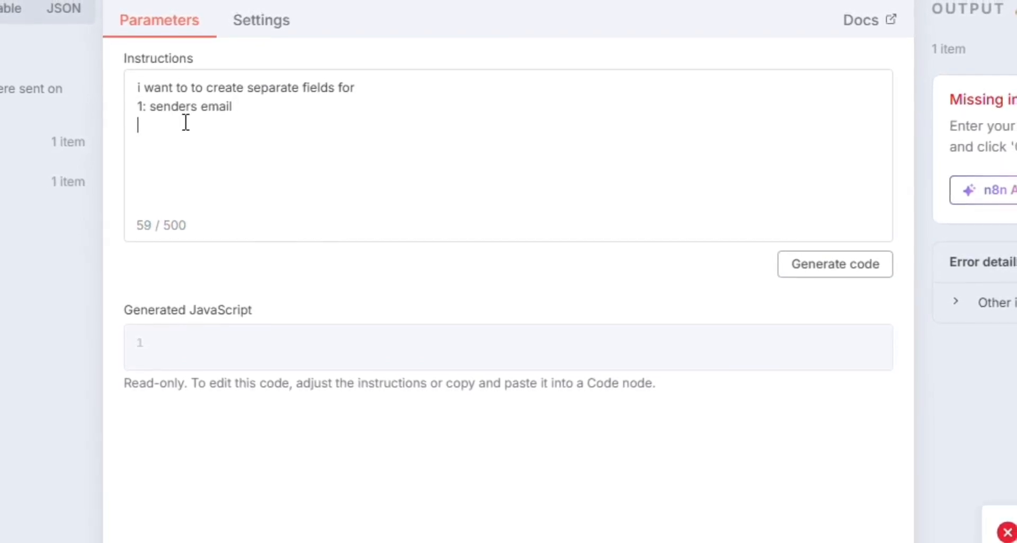
Step: Add "2: the message/snippet" as the second listed field in the instructions
{"action": "type", "text": "2:"}
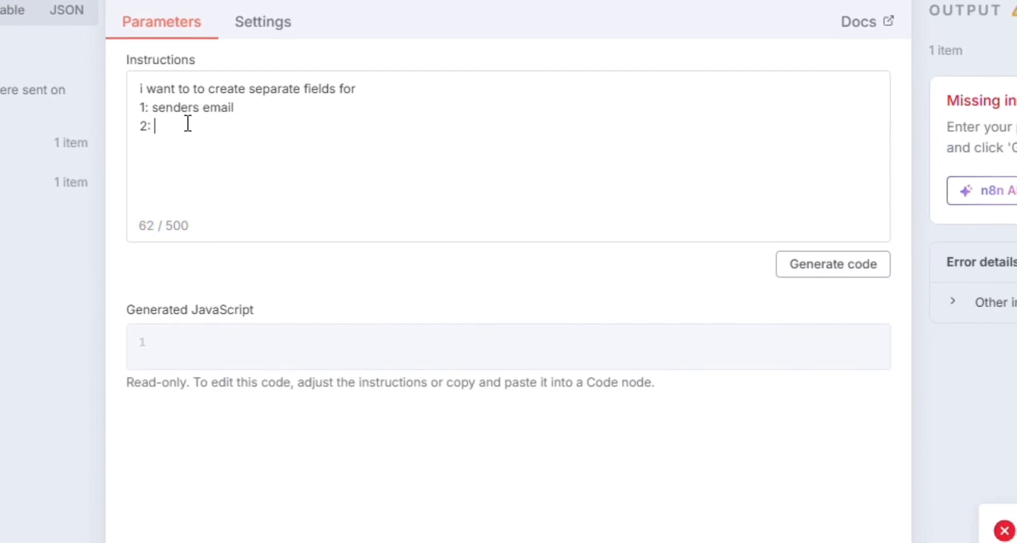
{"action": "type", "text": " the mess"}
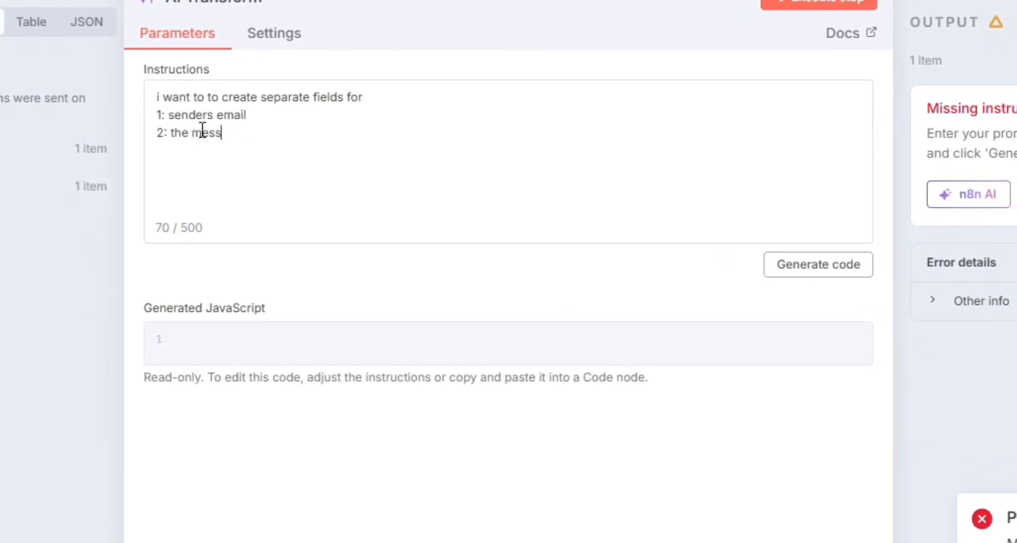
{"action": "key", "text": "BackSpace"}
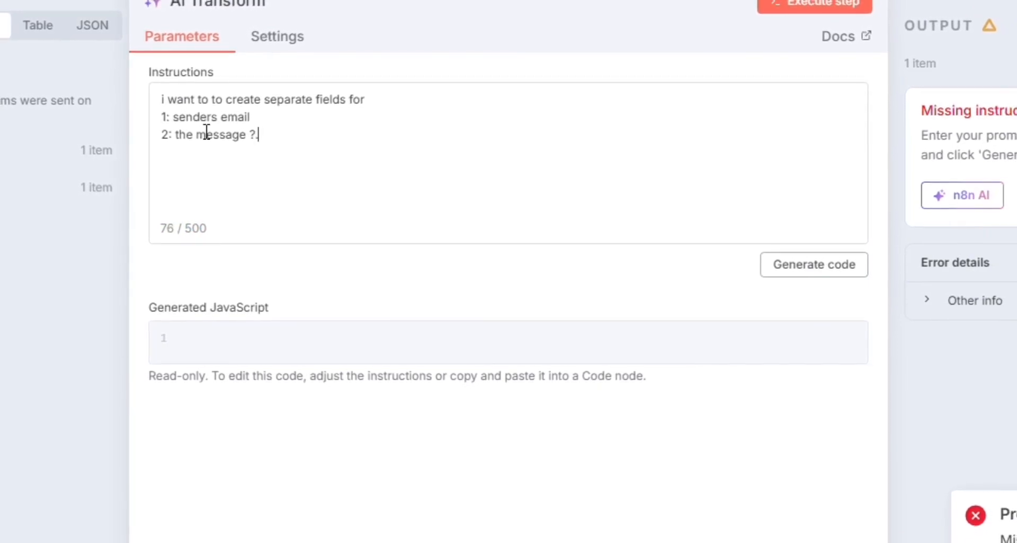
{"action": "key", "text": "BackSpace"}
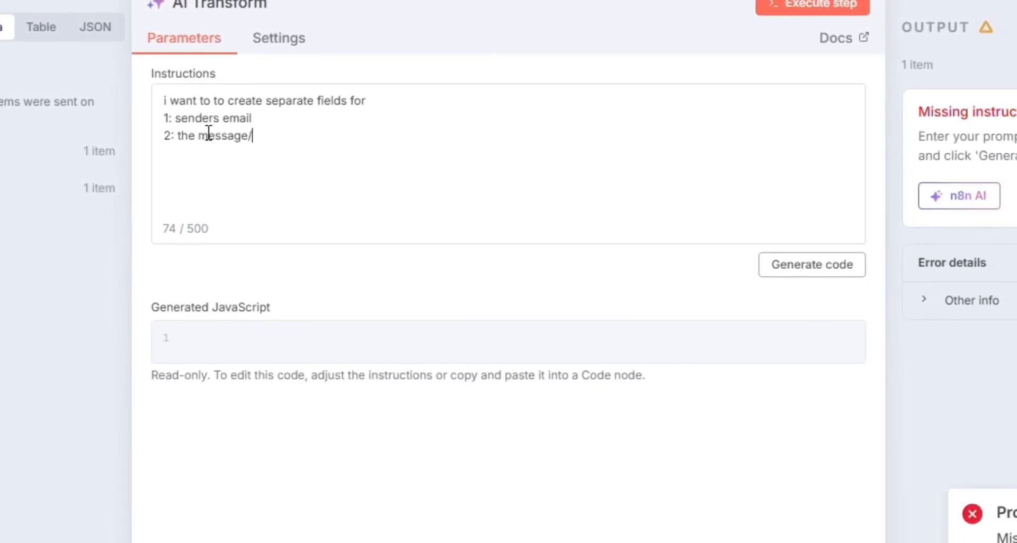
{"action": "type", "text": "snipped"}
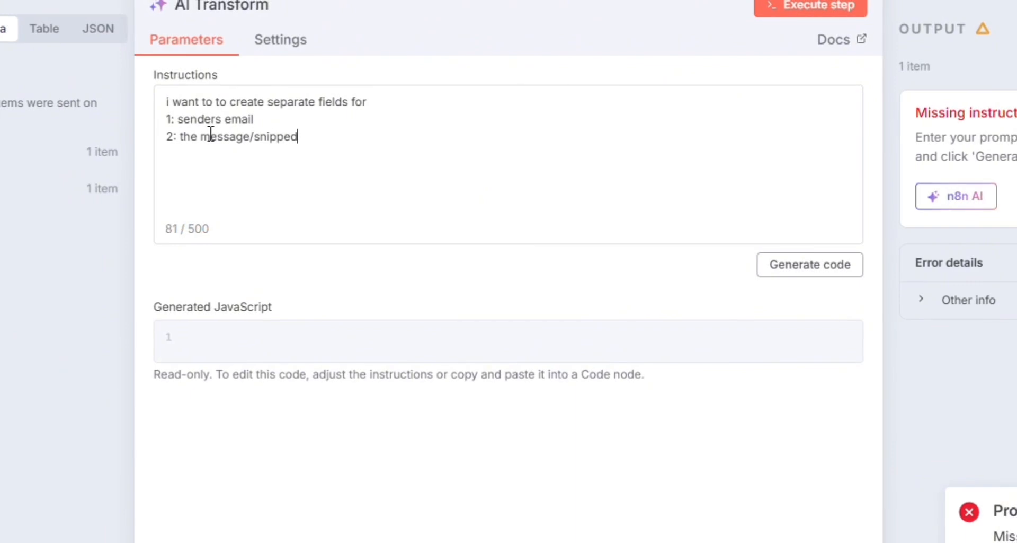
{"action": "key", "text": "BackSpace"}
{"action": "key", "text": "BackSpace"}
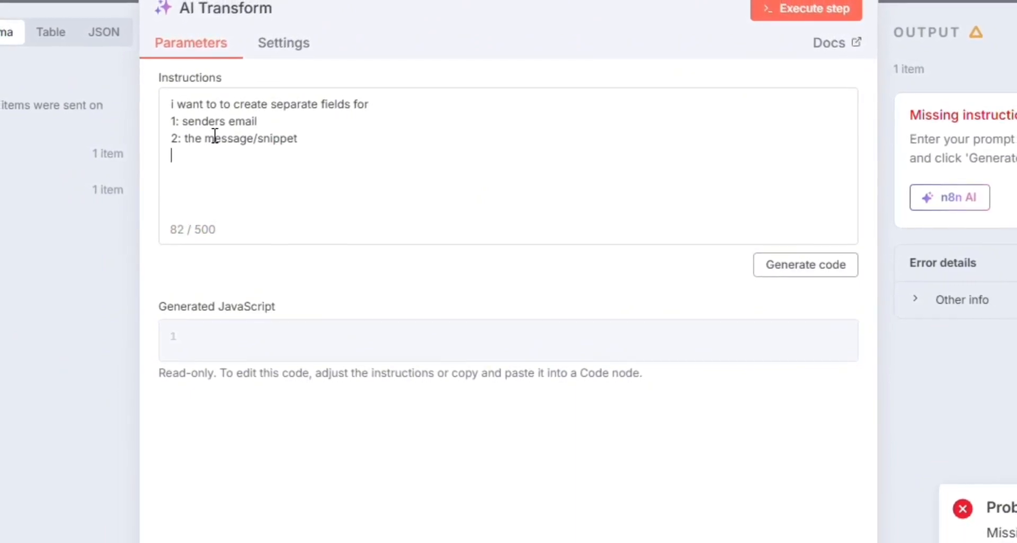
{"action": "key", "text": "BackSpace"}
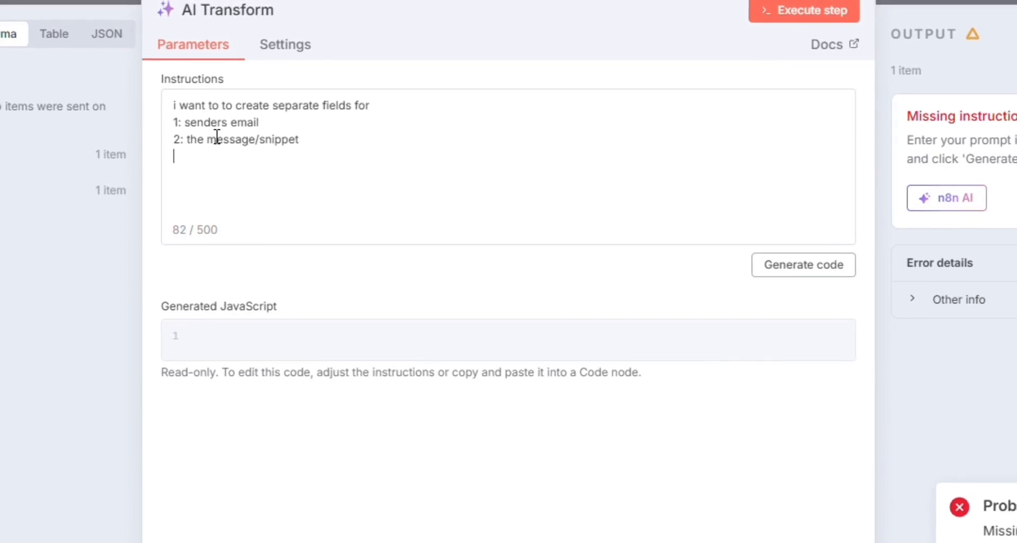
Step: Complete the field list in the instructions with "3: subject line" and "4: date"
{"action": "type", "text": "#"}
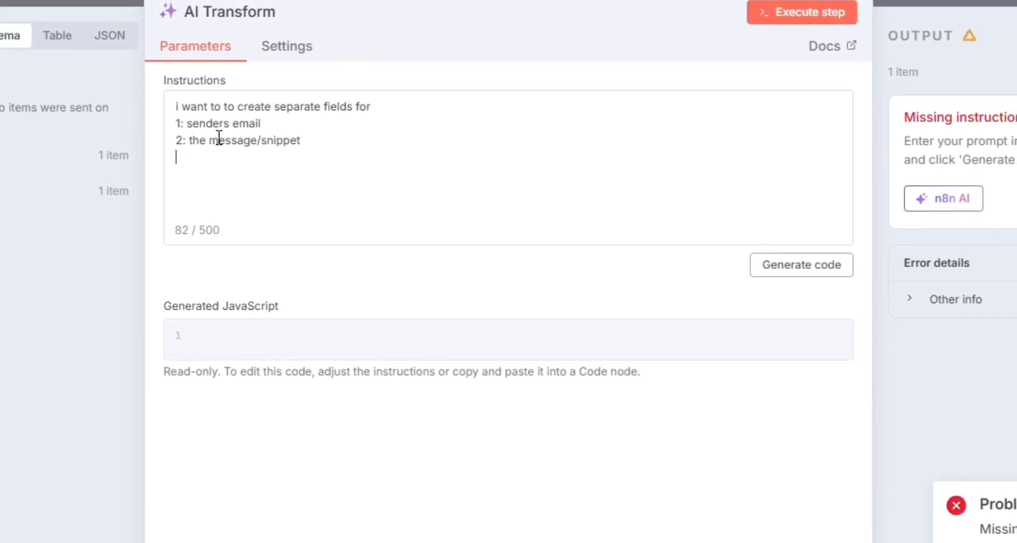
{"action": "type", "text": ": subject line"}
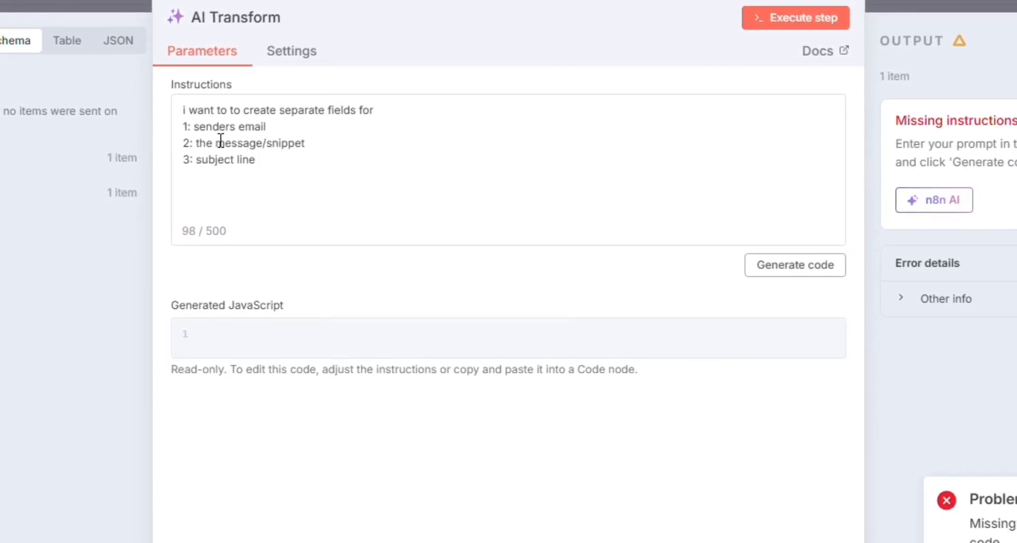
{"action": "type", "text": "4: date"}
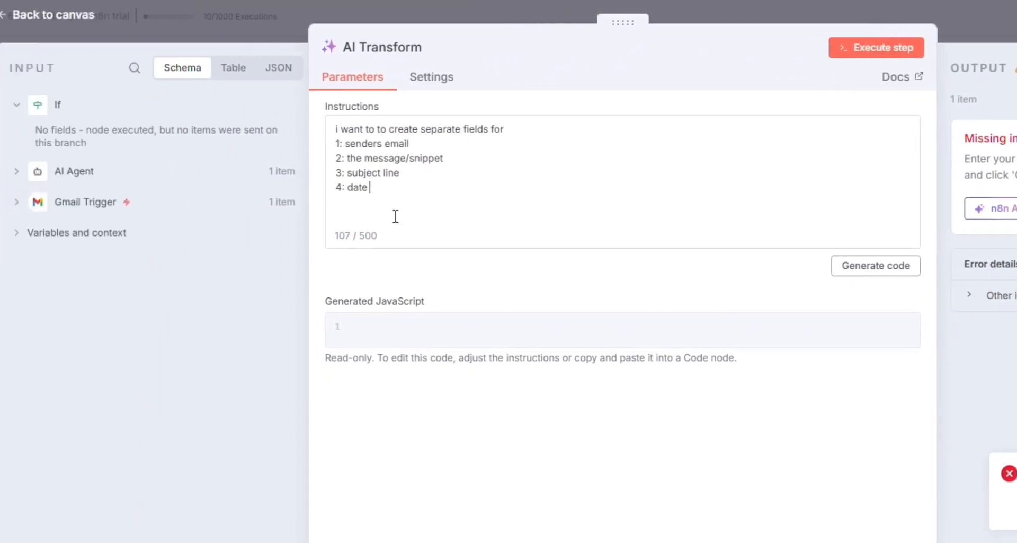
Step: Try to insert the AI Agent's output field into the AI Transform instructions
{"action": "left_click", "coordinate": [76, 178]}
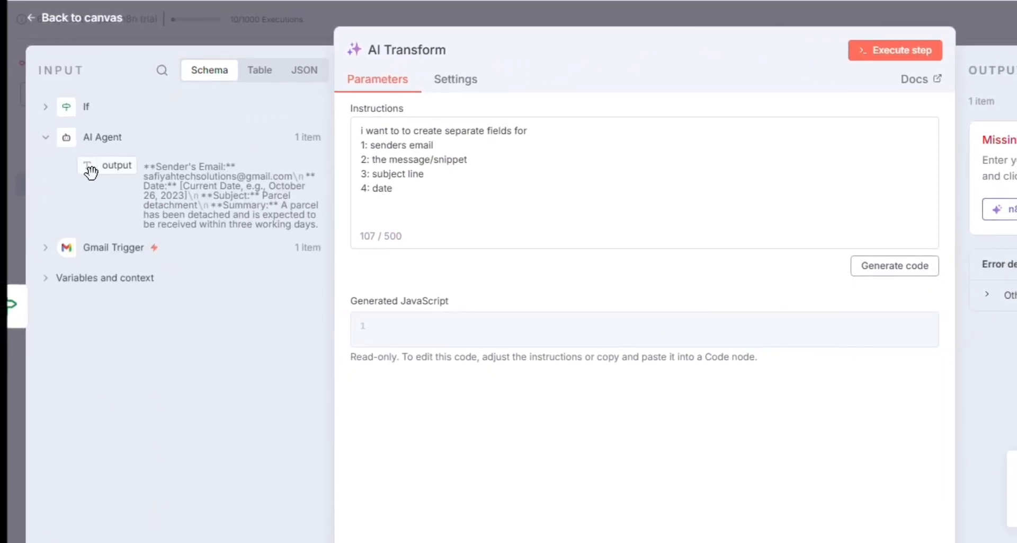
{"action": "left_click_drag", "start_coordinate": [124, 180], "coordinate": [374, 212]}
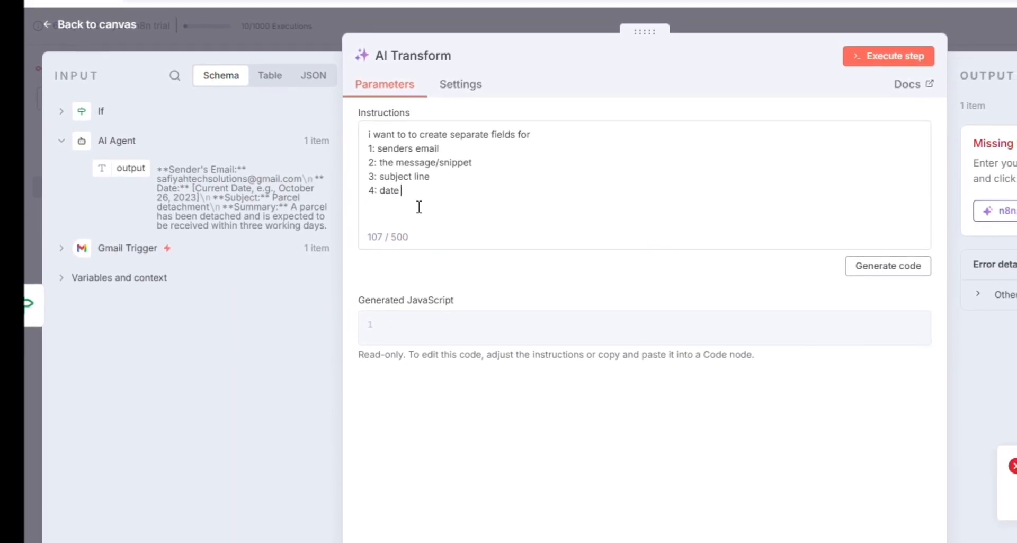
{"action": "left_click", "coordinate": [550, 136]}
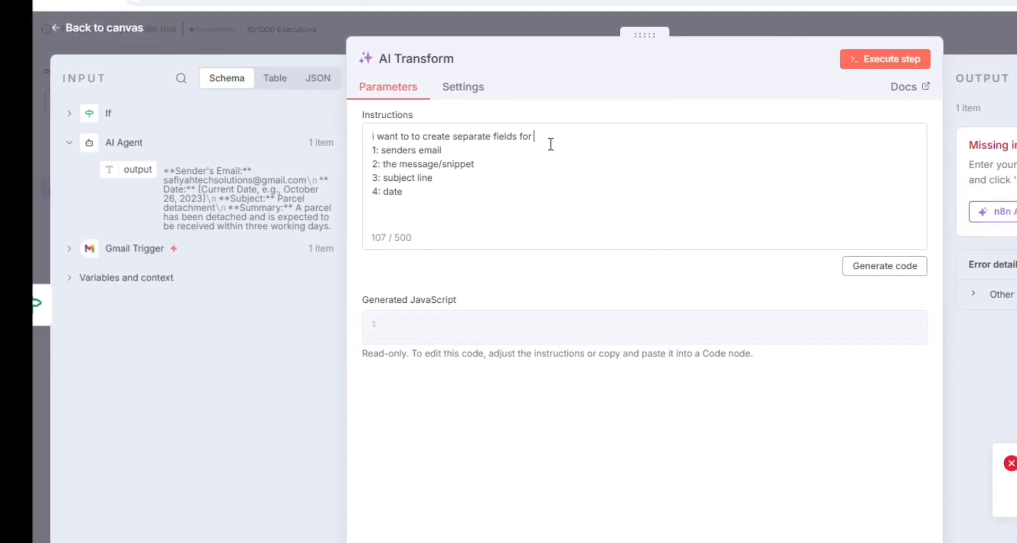
{"action": "key", "text": "BackSpace"}
{"action": "key", "text": "BackSpace"}
{"action": "key", "text": "BackSpace"}
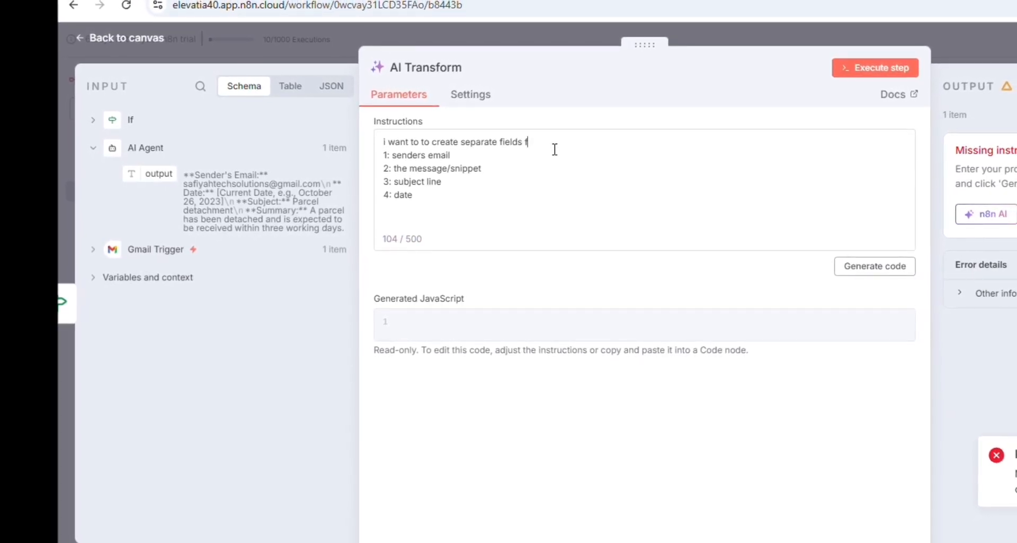
{"action": "type", "text": "or"}
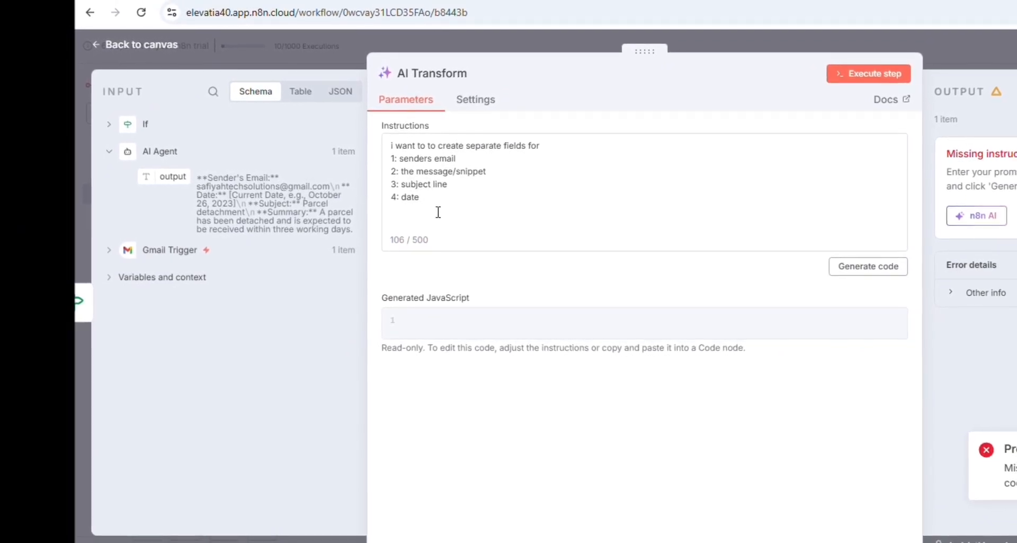
Step: Add the closing line "from the ai agents output message" below the field list in the instructions
{"action": "key", "text": "Return"}
{"action": "type", "text": "from the ai"}
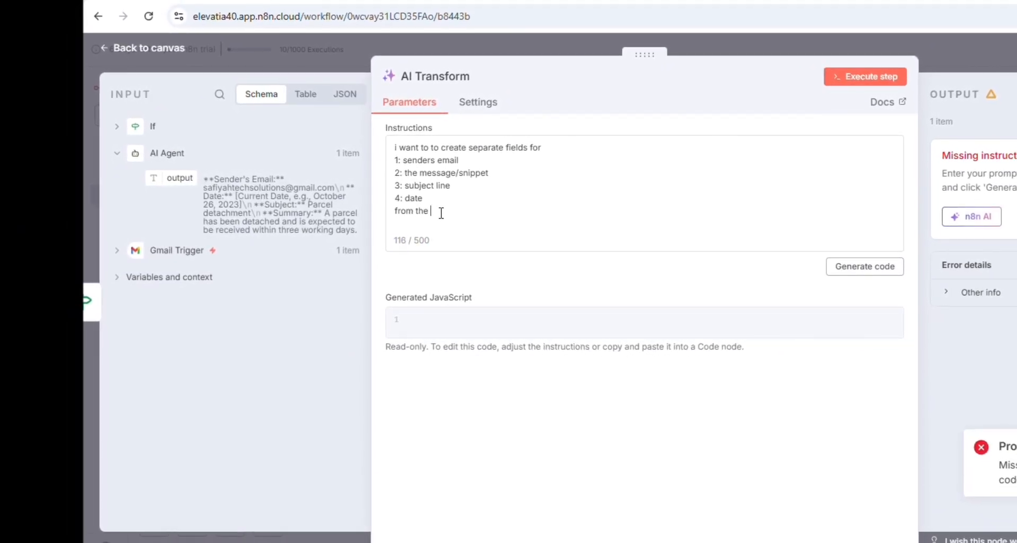
{"action": "type", "text": " agents o"}
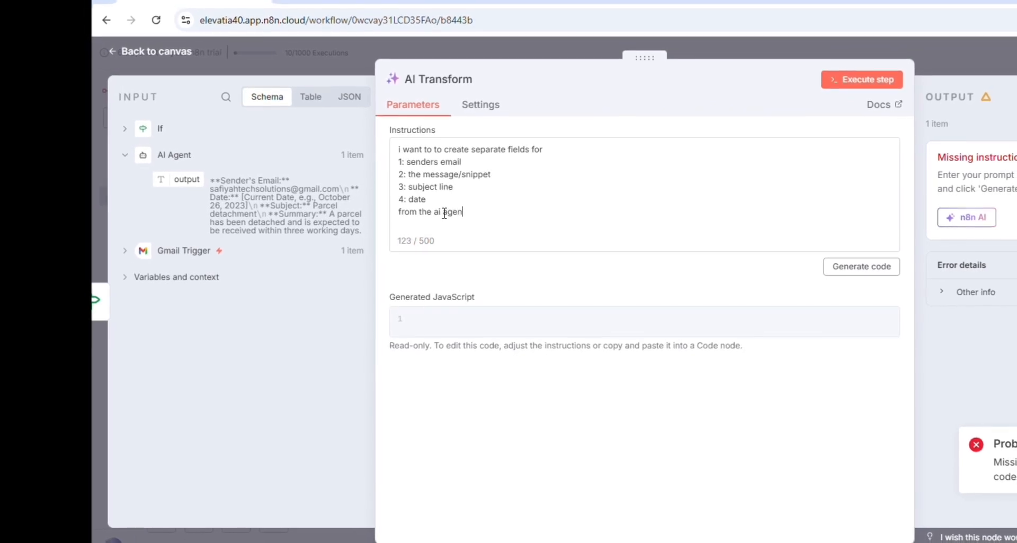
{"action": "type", "text": "utput m"}
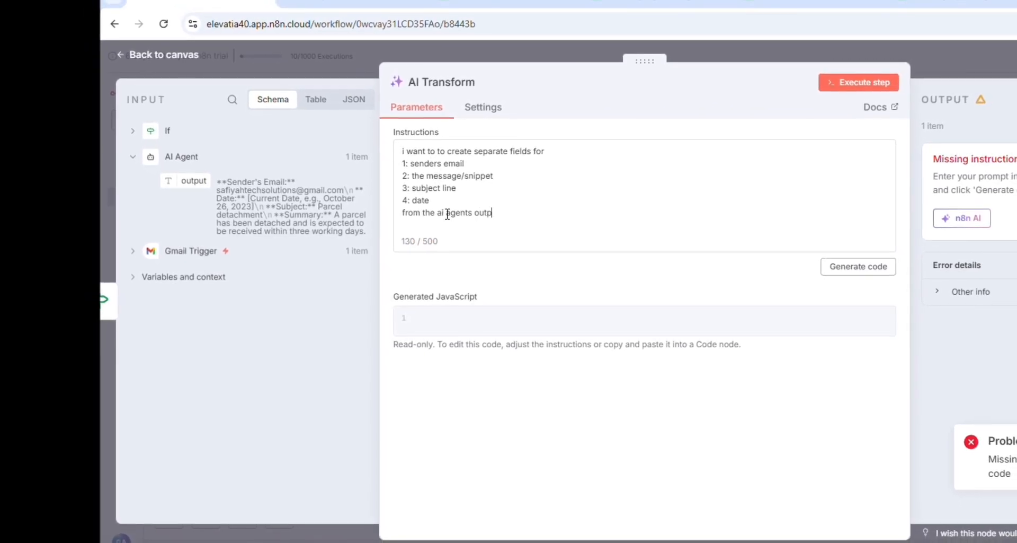
{"action": "type", "text": "essage"}
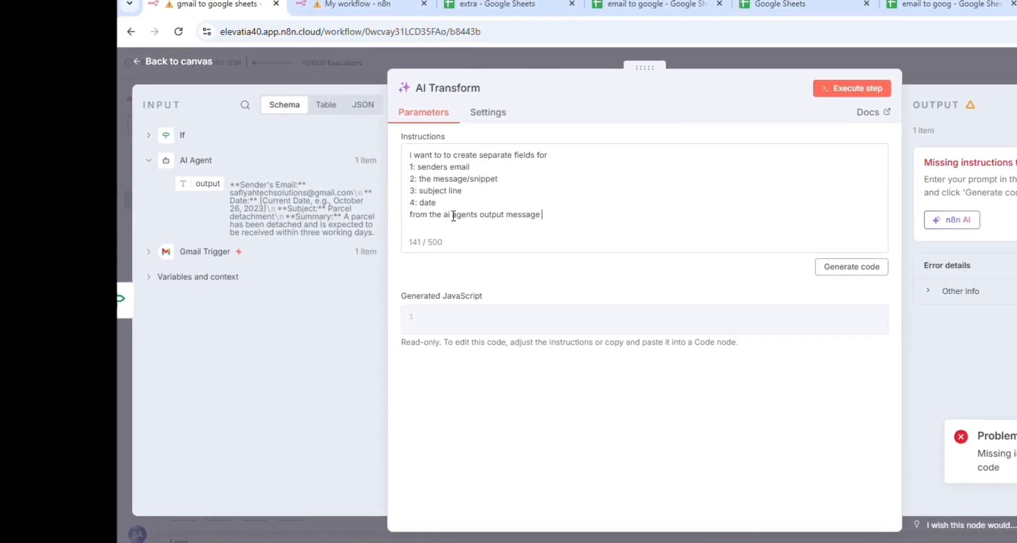
Step: Execute the AI Transform step and ask the n8n AI assistant "how to fix this" about its error
{"action": "left_click", "coordinate": [731, 89]}
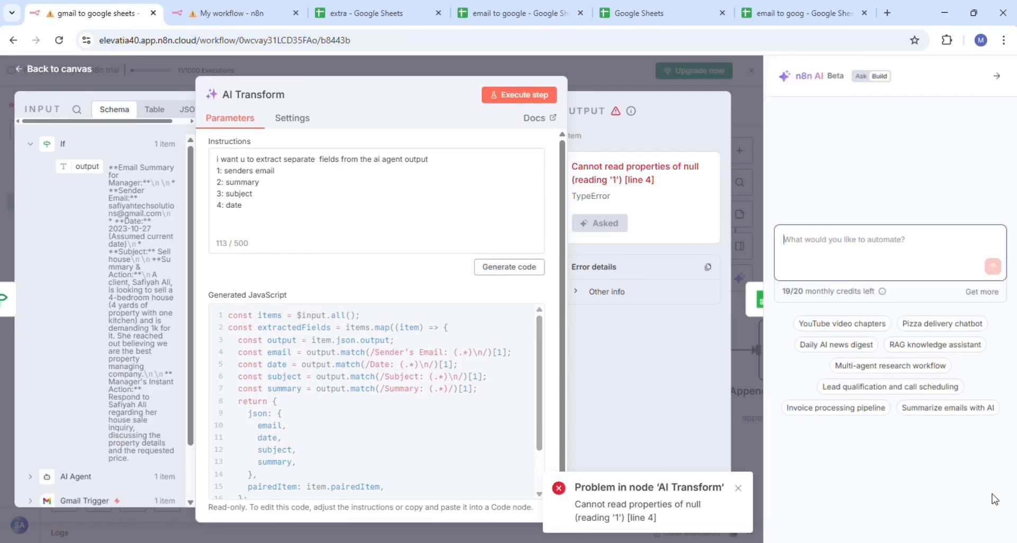
{"action": "type", "text": "how to fix this"}
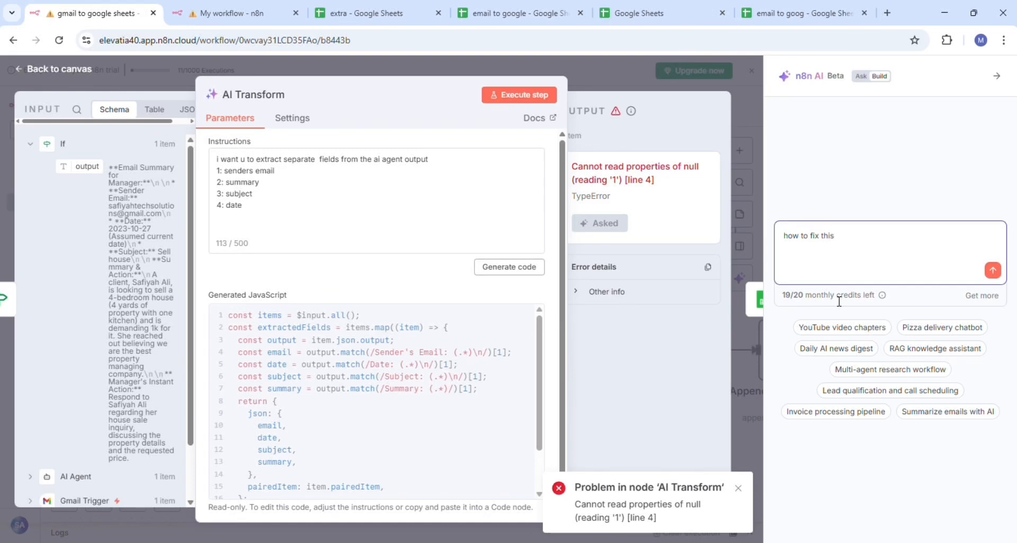
{"action": "key", "text": "Return"}
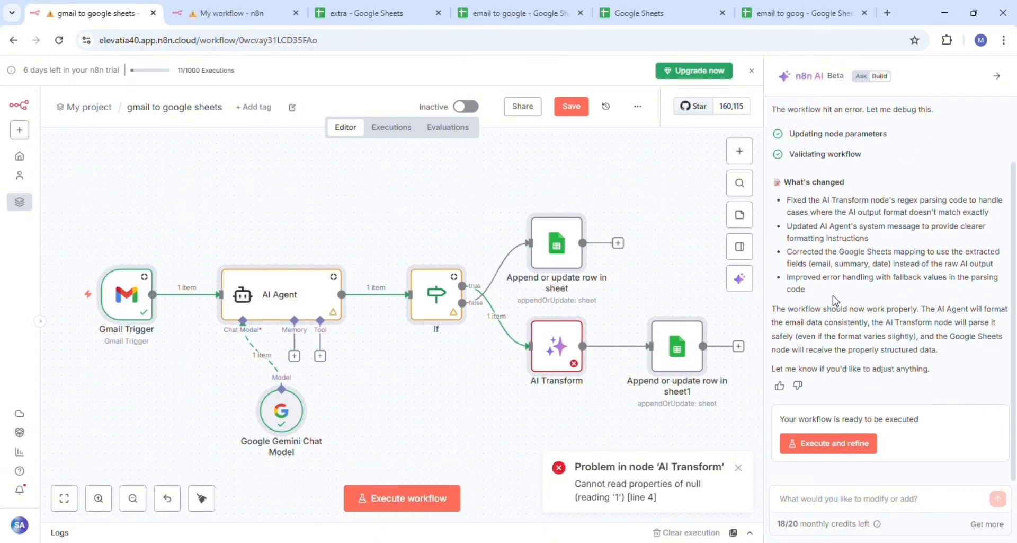
Step: Execute the AI Transform node again and review its generated JavaScript and extracted output fields
{"action": "double_click", "coordinate": [560, 342]}
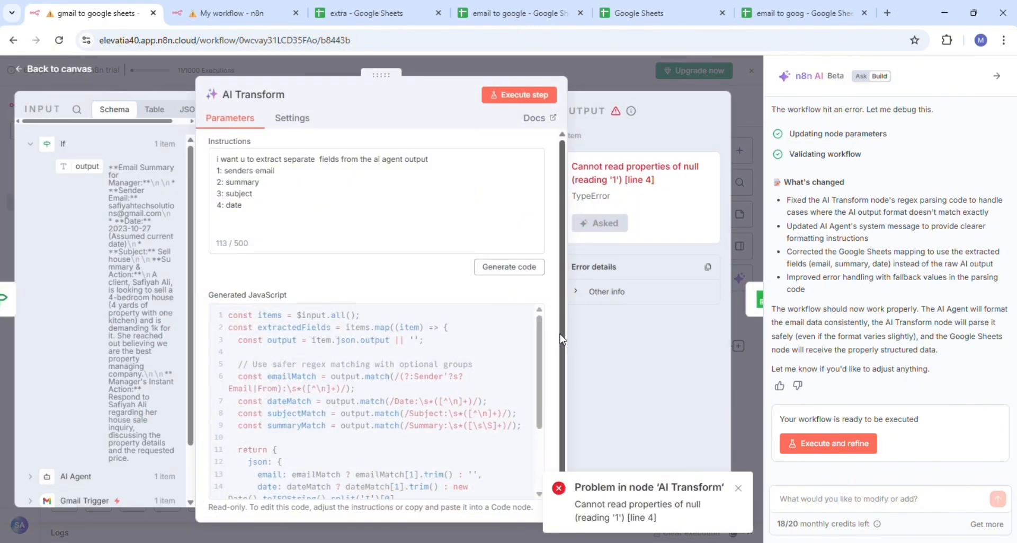
{"action": "double_click", "coordinate": [506, 97]}
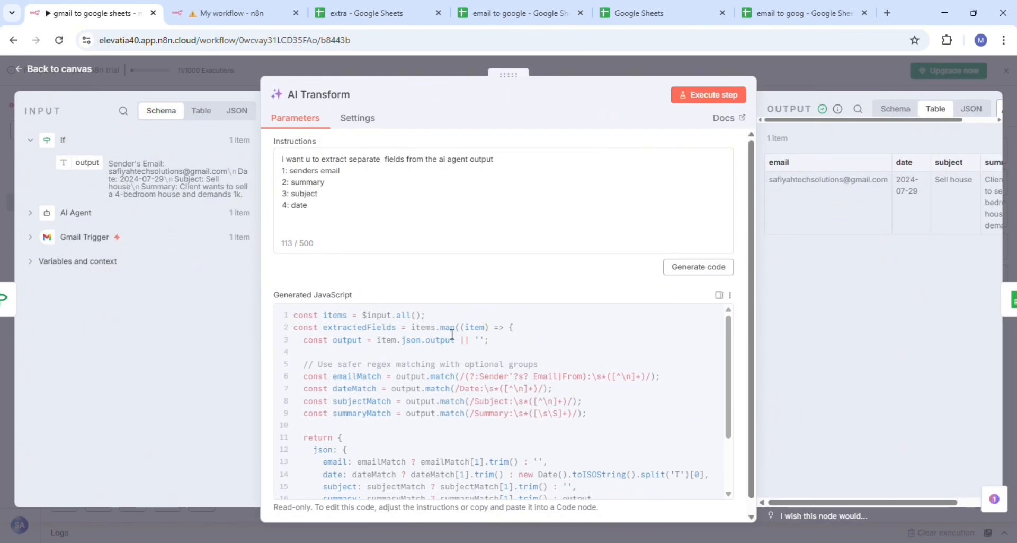
{"action": "left_click_drag", "start_coordinate": [729, 356], "coordinate": [736, 410]}
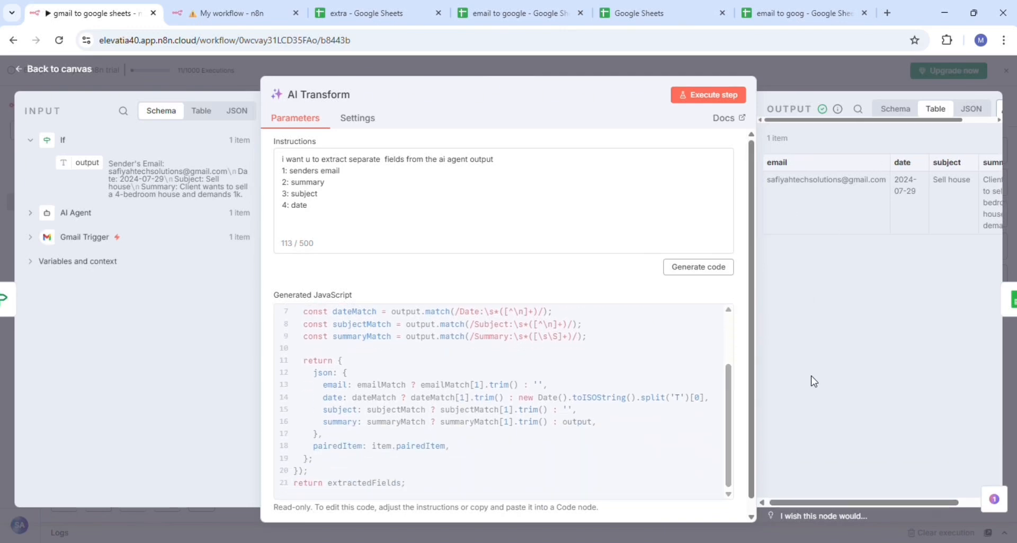
{"action": "left_click_drag", "start_coordinate": [820, 503], "coordinate": [846, 502]}
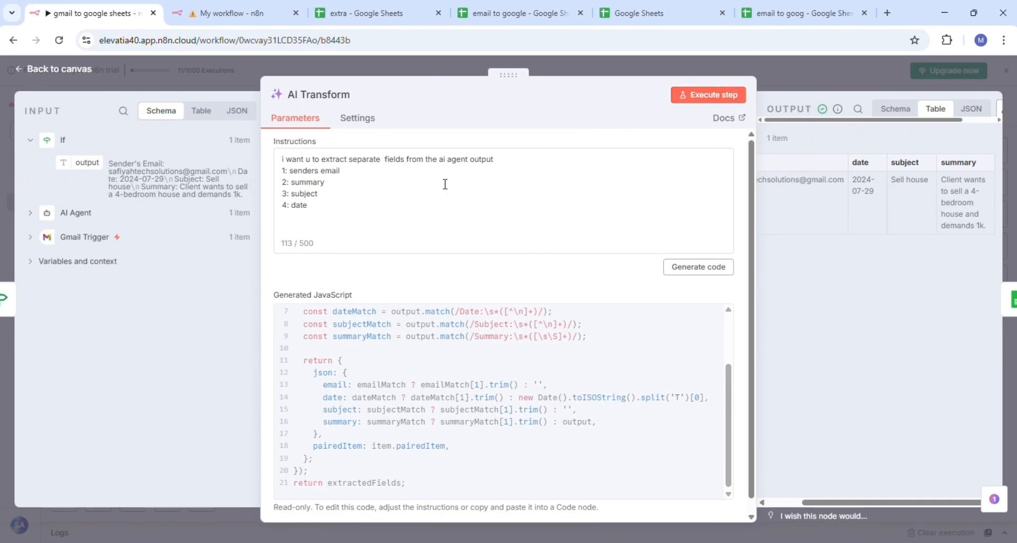
Step: Return to the canvas and open the column mappings of the Google Sheets node that follows AI Transform
{"action": "left_click", "coordinate": [23, 76]}
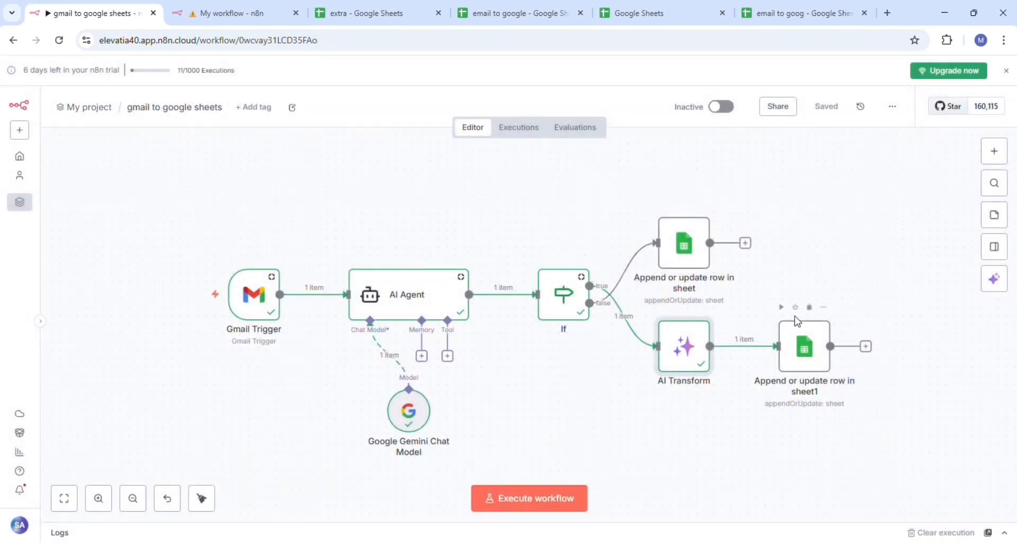
{"action": "left_click", "coordinate": [803, 359]}
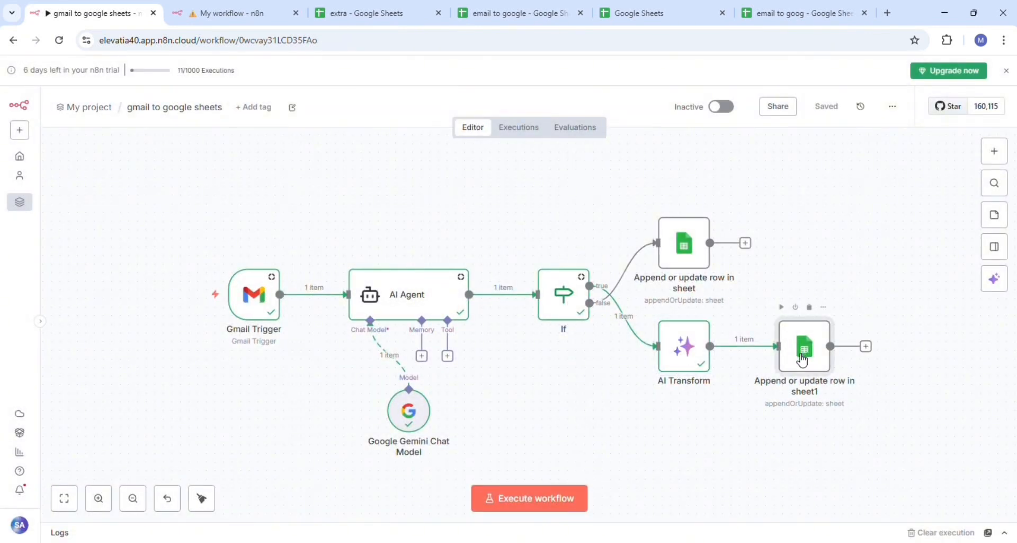
{"action": "double_click", "coordinate": [802, 359]}
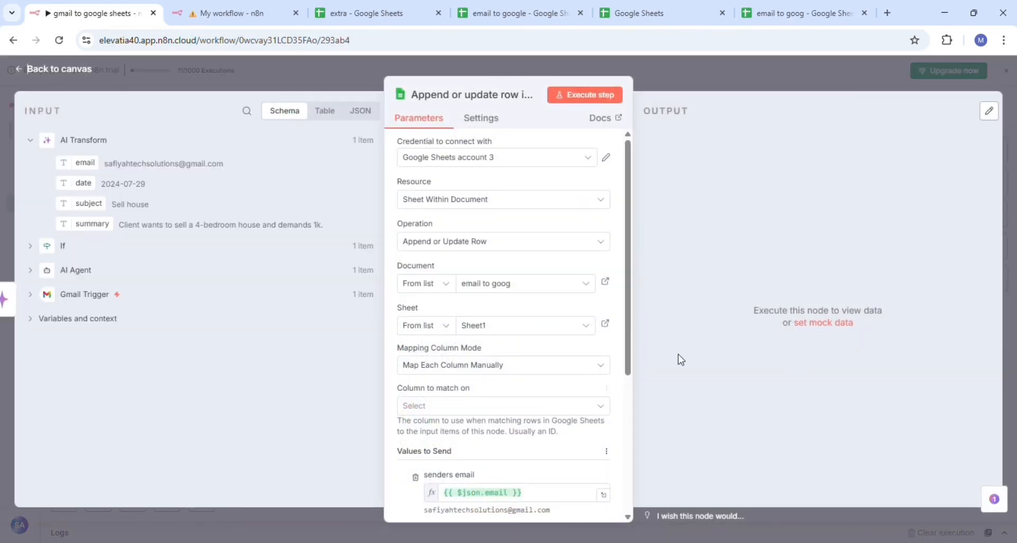
{"action": "scroll", "coordinate": [624, 400], "scroll_direction": "down", "scroll_amount": 4}
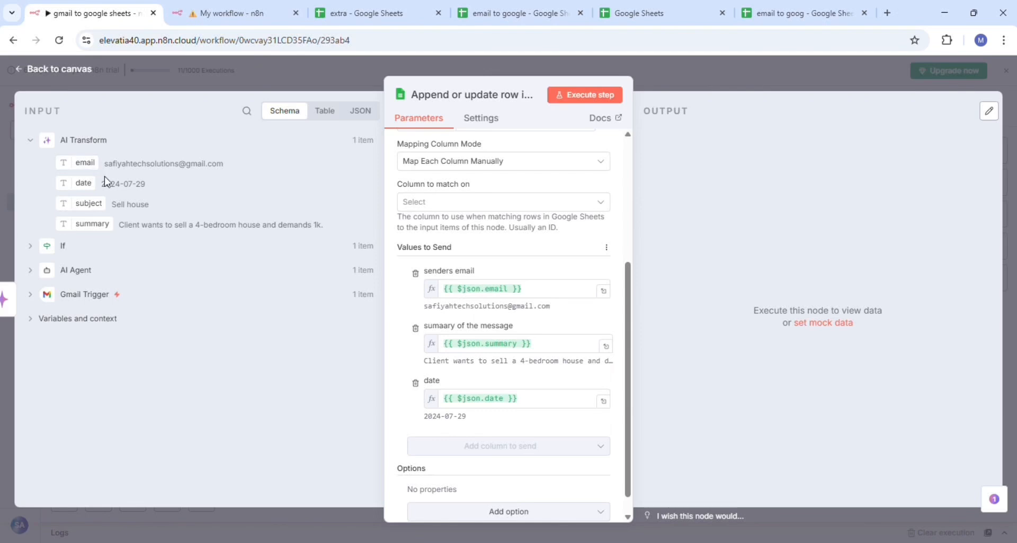
Step: Clear the expression mapped to the senders email column
{"action": "left_click", "coordinate": [541, 295]}
{"action": "key", "text": "BackSpace"}
{"action": "key", "text": "BackSpace"}
{"action": "key", "text": "BackSpace"}
{"action": "key", "text": "BackSpace"}
{"action": "key", "text": "BackSpace"}
{"action": "key", "text": "BackSpace"}
{"action": "key", "text": "BackSpace"}
{"action": "key", "text": "BackSpace"}
{"action": "key", "text": "BackSpace"}
{"action": "key", "text": "BackSpace"}
{"action": "key", "text": "BackSpace"}
{"action": "key", "text": "BackSpace"}
{"action": "key", "text": "BackSpace"}
{"action": "key", "text": "BackSpace"}
{"action": "key", "text": "BackSpace"}
{"action": "key", "text": "BackSpace"}
{"action": "key", "text": "BackSpace"}
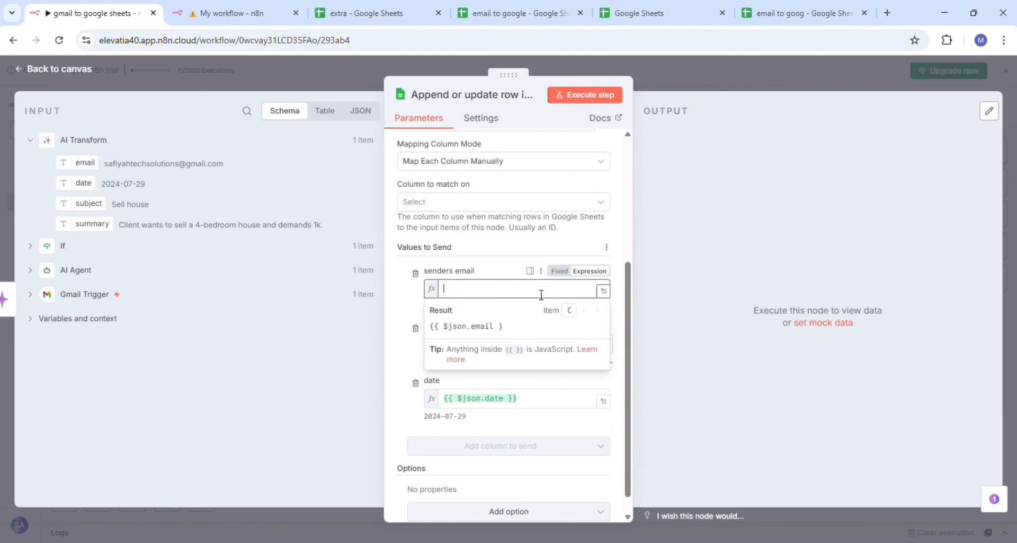
Step: Clear the expression mapped to the date column
{"action": "left_click", "coordinate": [531, 404]}
{"action": "key", "text": "BackSpace"}
{"action": "key", "text": "BackSpace"}
{"action": "key", "text": "BackSpace"}
{"action": "key", "text": "BackSpace"}
{"action": "key", "text": "BackSpace"}
{"action": "key", "text": "BackSpace"}
{"action": "key", "text": "BackSpace"}
{"action": "key", "text": "BackSpace"}
{"action": "key", "text": "BackSpace"}
{"action": "key", "text": "BackSpace"}
{"action": "key", "text": "BackSpace"}
{"action": "key", "text": "BackSpace"}
{"action": "key", "text": "BackSpace"}
{"action": "key", "text": "BackSpace"}
{"action": "key", "text": "BackSpace"}
{"action": "key", "text": "BackSpace"}
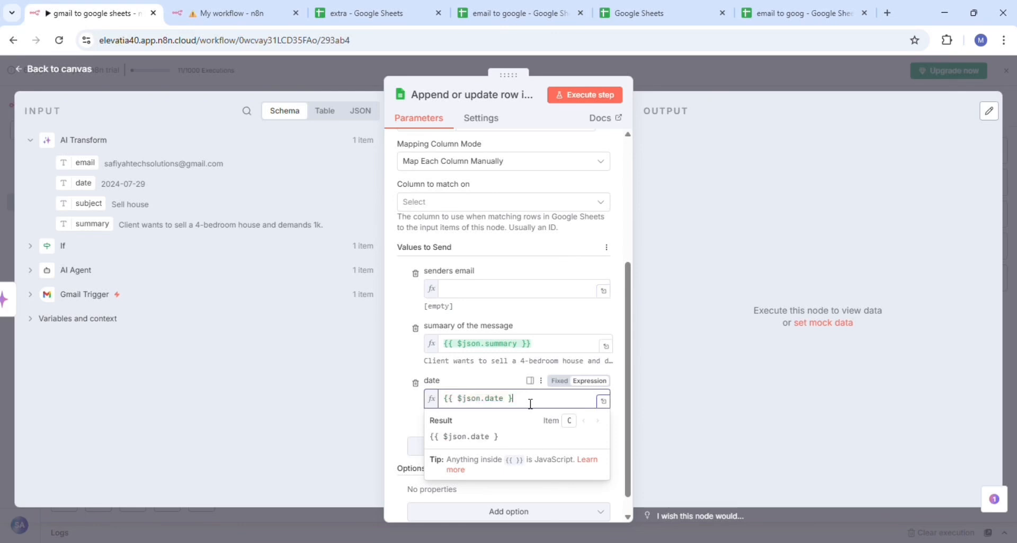
Step: Clear the expression mapped to the "sumaary of the message" column
{"action": "left_click", "coordinate": [556, 349]}
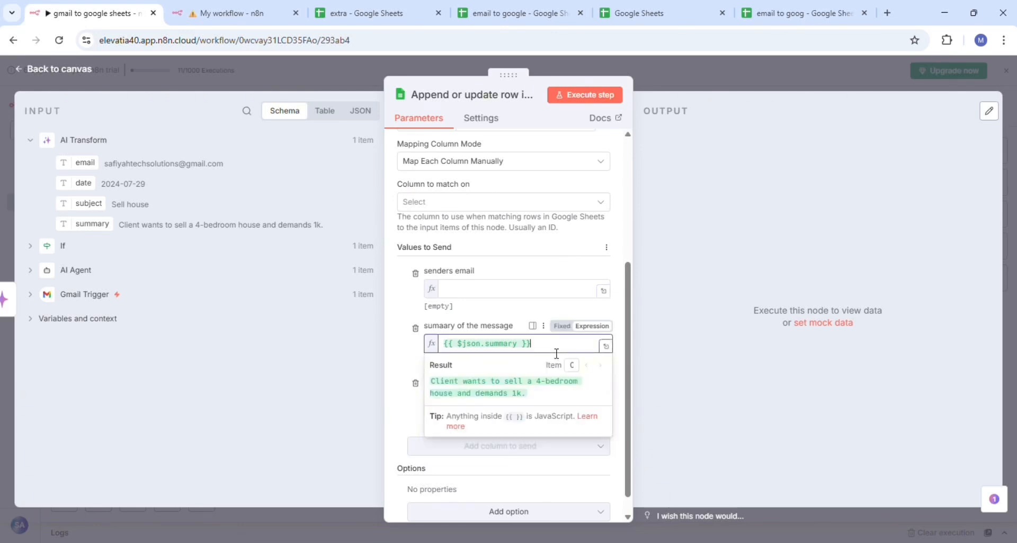
{"action": "key", "text": "BackSpace"}
{"action": "key", "text": "BackSpace"}
{"action": "key", "text": "BackSpace"}
{"action": "key", "text": "BackSpace"}
{"action": "key", "text": "BackSpace"}
{"action": "key", "text": "BackSpace"}
{"action": "key", "text": "BackSpace"}
{"action": "key", "text": "BackSpace"}
{"action": "key", "text": "BackSpace"}
{"action": "key", "text": "BackSpace"}
{"action": "key", "text": "BackSpace"}
{"action": "key", "text": "BackSpace"}
{"action": "key", "text": "BackSpace"}
{"action": "key", "text": "BackSpace"}
{"action": "key", "text": "BackSpace"}
{"action": "key", "text": "BackSpace"}
{"action": "key", "text": "BackSpace"}
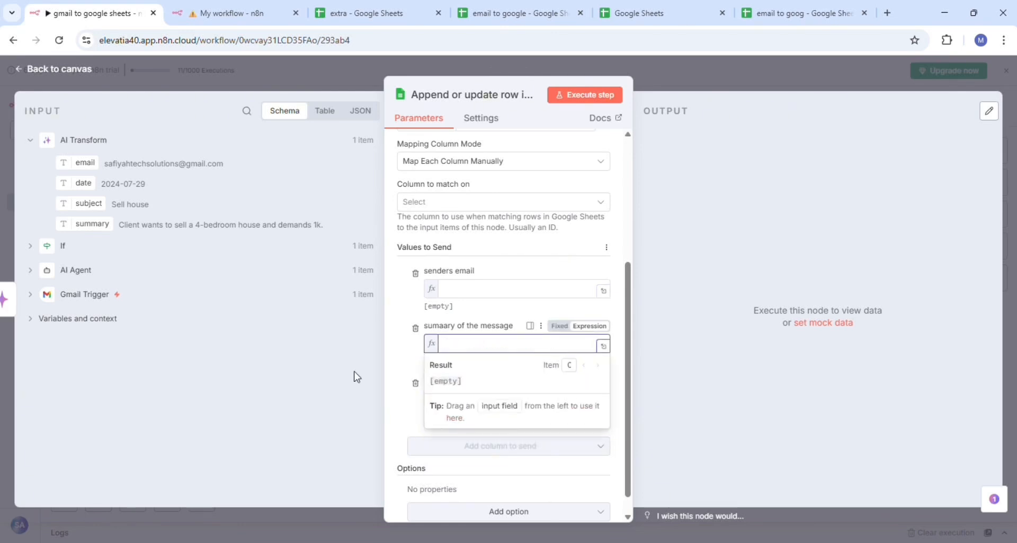
Step: Map the AI Agent's output field to the senders email, "sumaary of the message" and date columns
{"action": "left_click", "coordinate": [86, 270]}
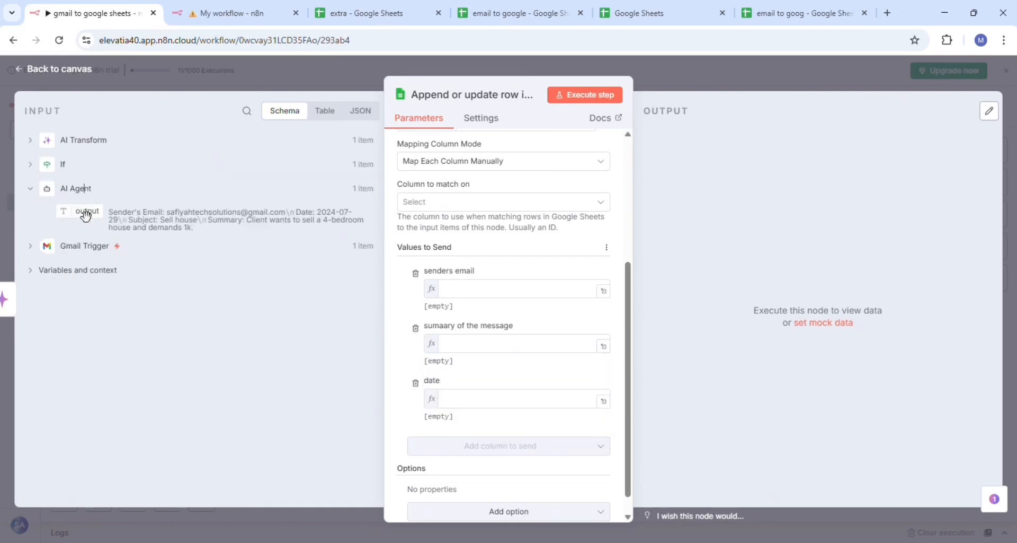
{"action": "left_click_drag", "start_coordinate": [80, 210], "coordinate": [450, 284]}
{"action": "left_click_drag", "start_coordinate": [91, 214], "coordinate": [453, 291]}
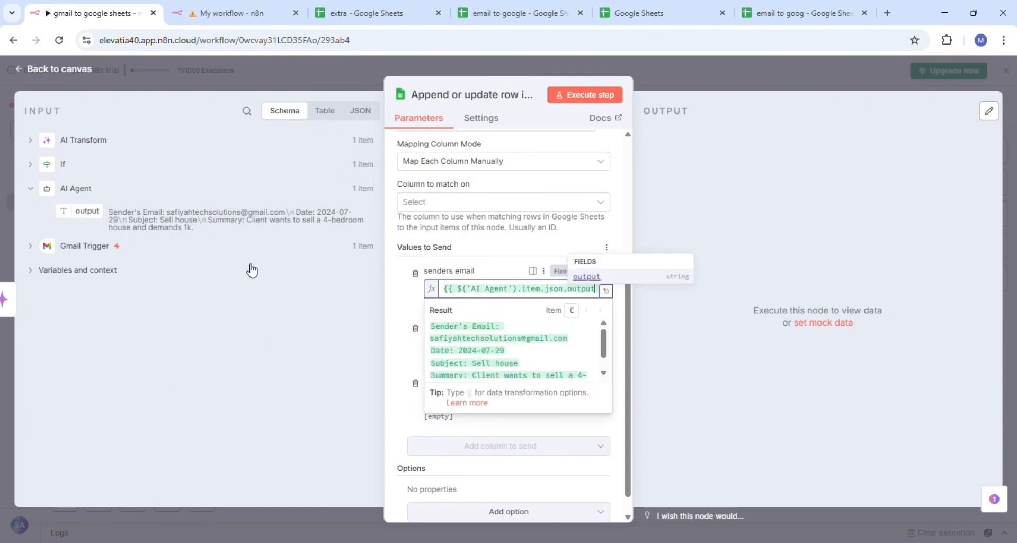
{"action": "left_click_drag", "start_coordinate": [95, 216], "coordinate": [453, 347]}
{"action": "left_click_drag", "start_coordinate": [96, 217], "coordinate": [485, 403]}
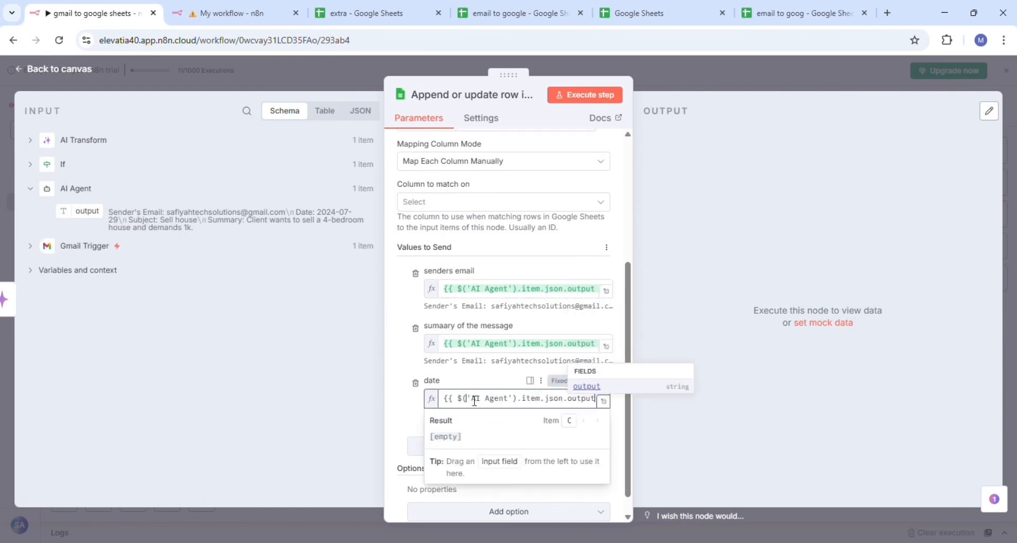
Step: Set senders email as the column to match on and execute the Google Sheets step
{"action": "left_click", "coordinate": [575, 94]}
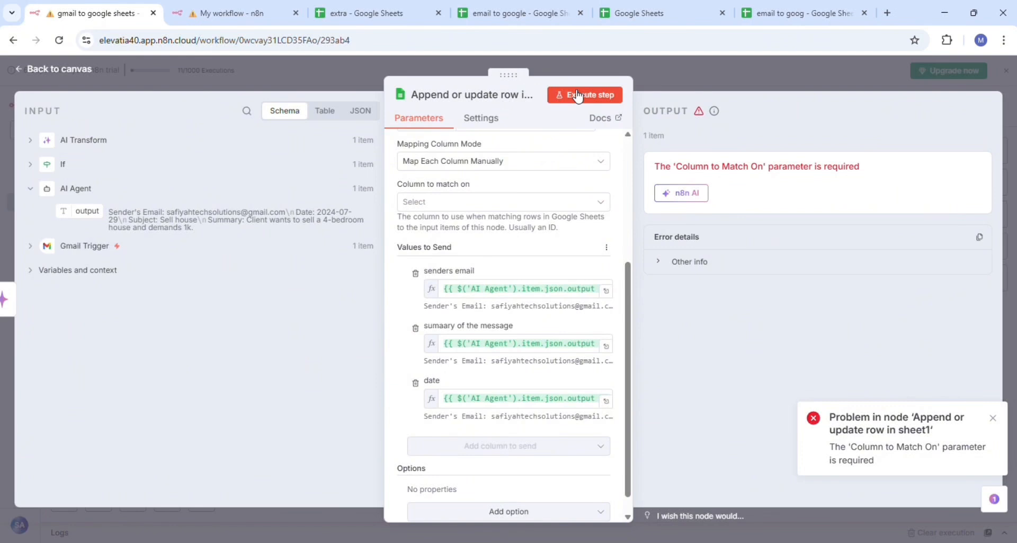
{"action": "left_click", "coordinate": [548, 204]}
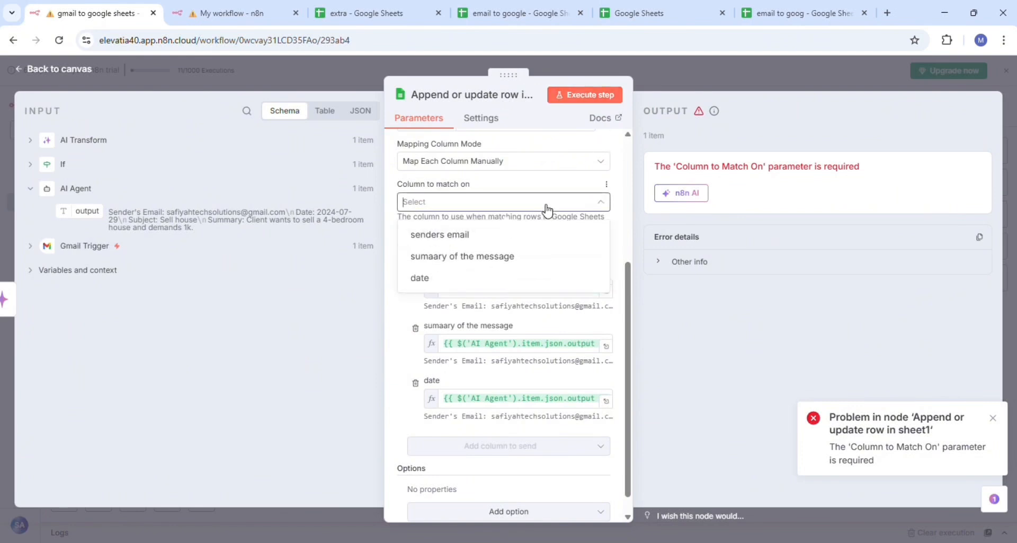
{"action": "left_click", "coordinate": [451, 236]}
{"action": "left_click", "coordinate": [570, 100]}
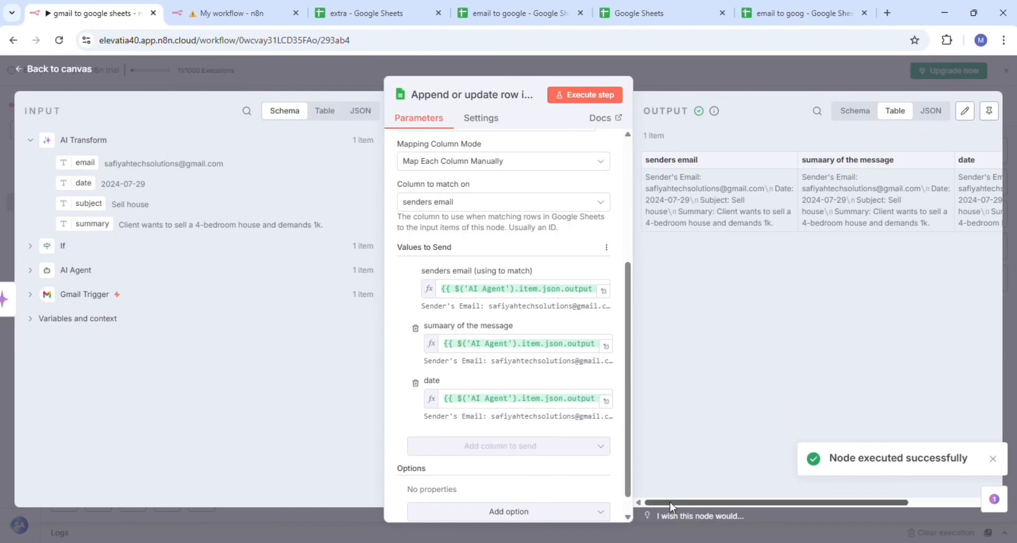
{"action": "left_click_drag", "start_coordinate": [670, 502], "coordinate": [678, 521]}
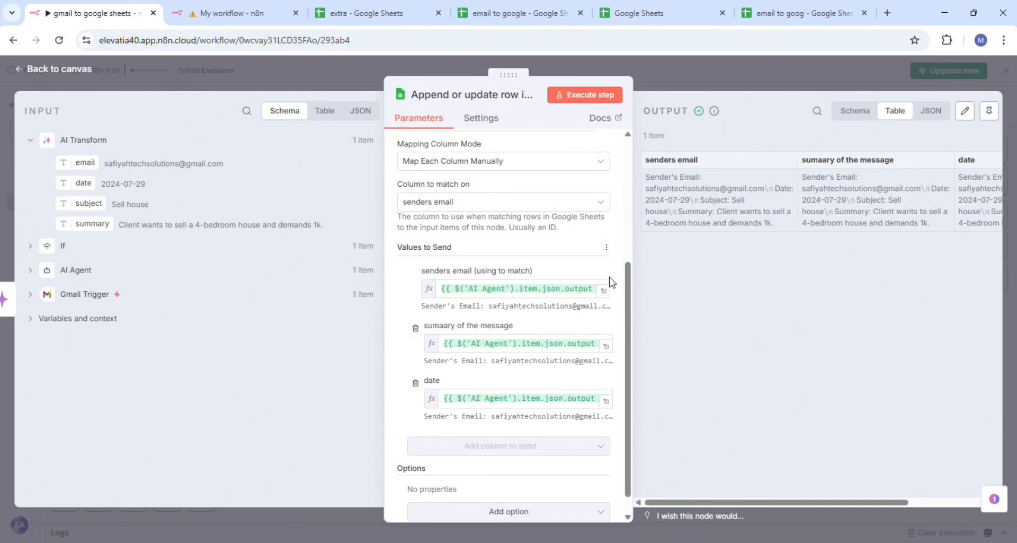
Step: Clear the senders email expression and remove the date column from the values to send
{"action": "left_click", "coordinate": [453, 289]}
{"action": "key", "text": "ctrl+a"}
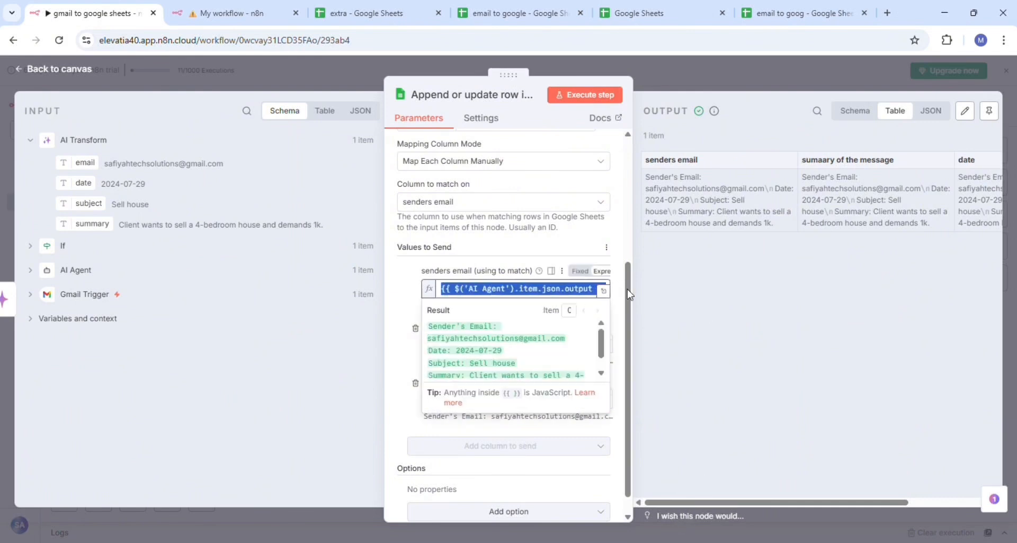
{"action": "key", "text": "BackSpace"}
{"action": "left_click", "coordinate": [415, 382]}
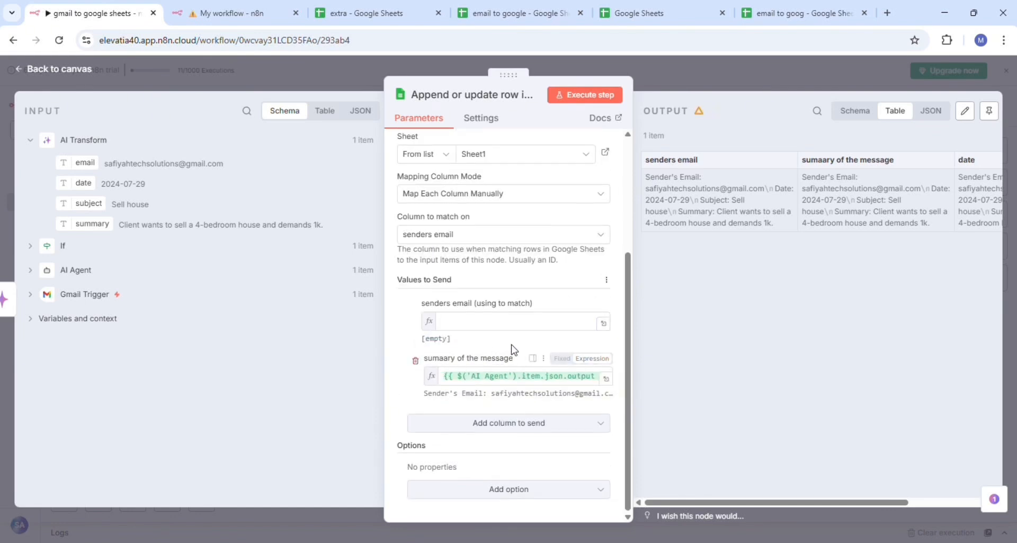
Step: Refresh the sheet's column list and clear the AI Agent expression from the "sumaary of the message" column
{"action": "left_click", "coordinate": [608, 284]}
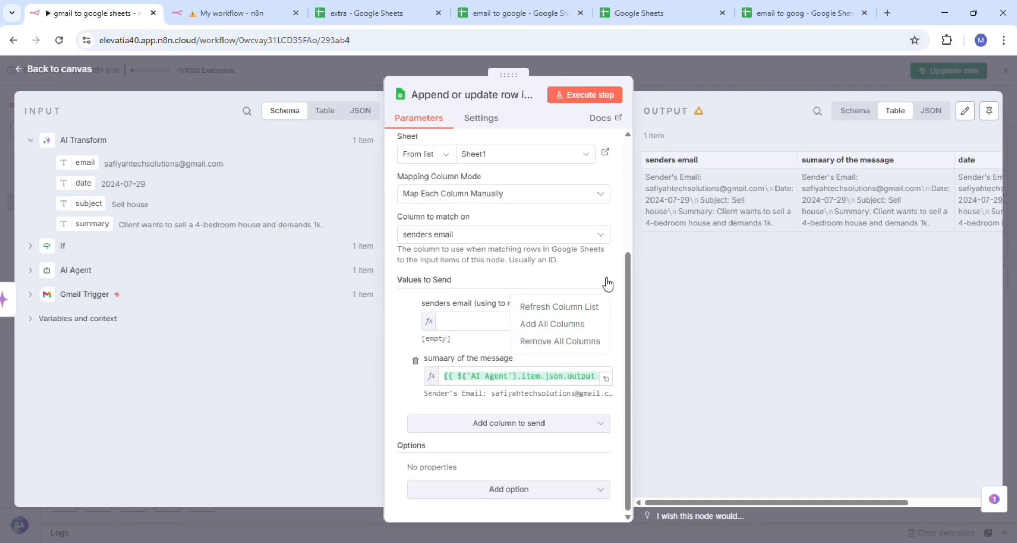
{"action": "left_click", "coordinate": [566, 307]}
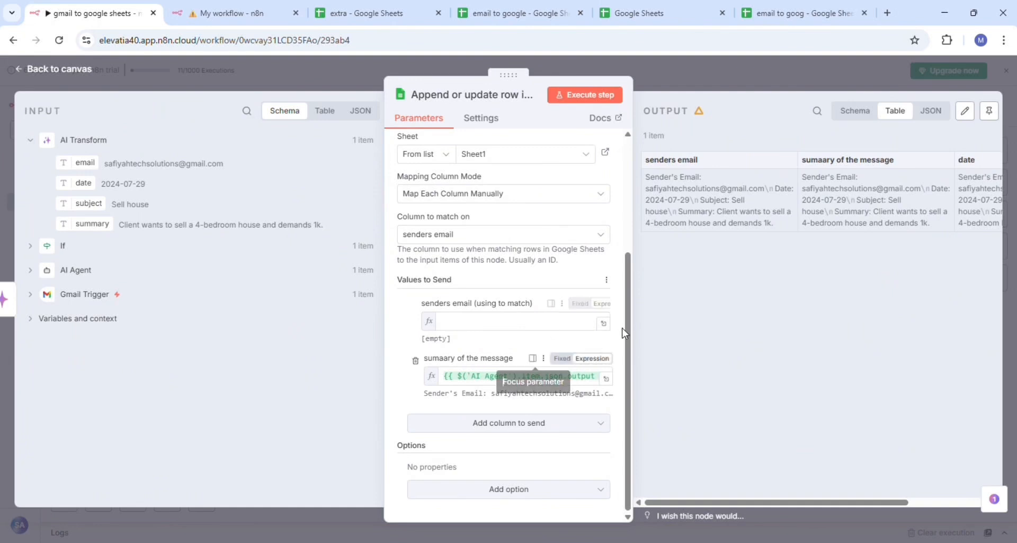
{"action": "scroll", "coordinate": [633, 362], "scroll_direction": "up", "scroll_amount": 1}
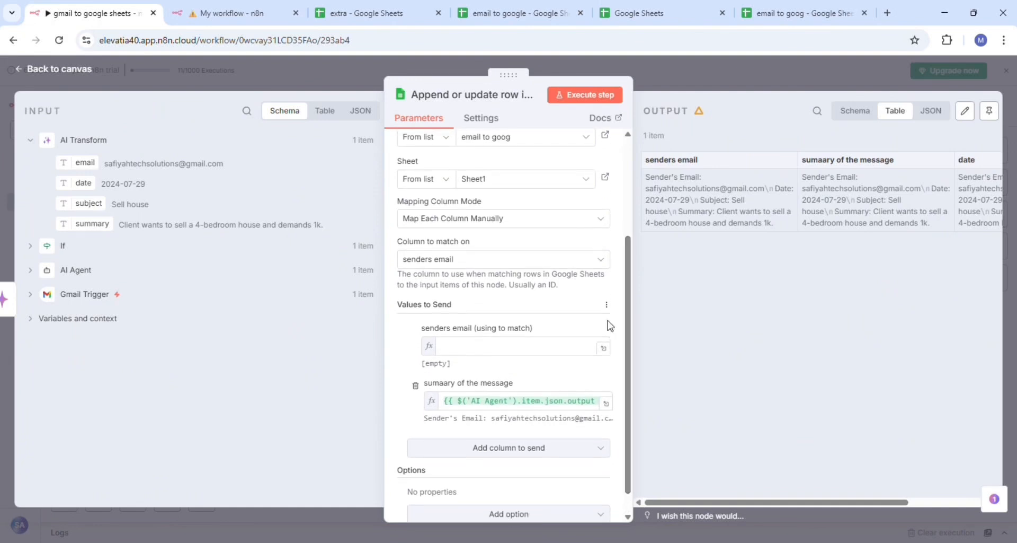
{"action": "left_click_drag", "start_coordinate": [449, 401], "coordinate": [610, 410]}
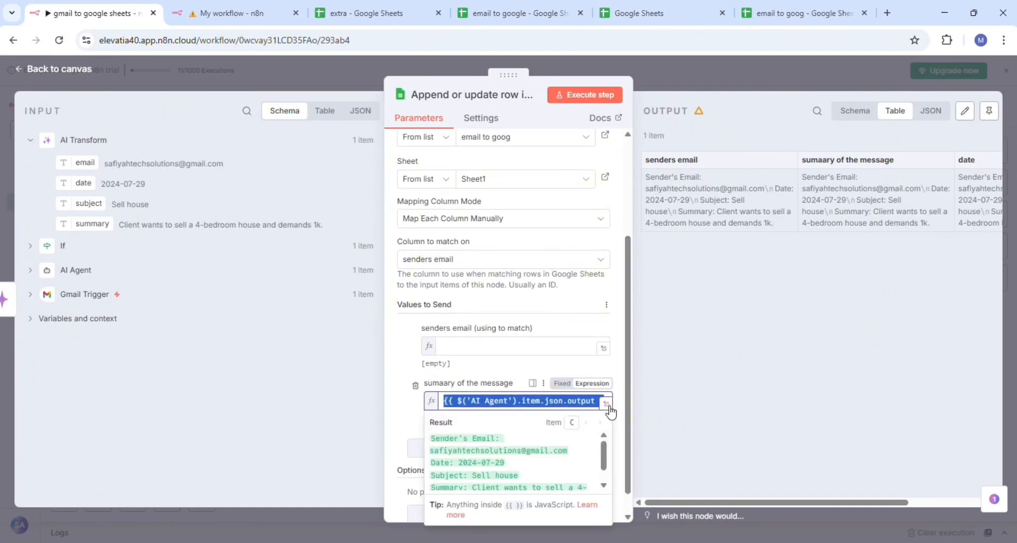
{"action": "key", "text": "BackSpace"}
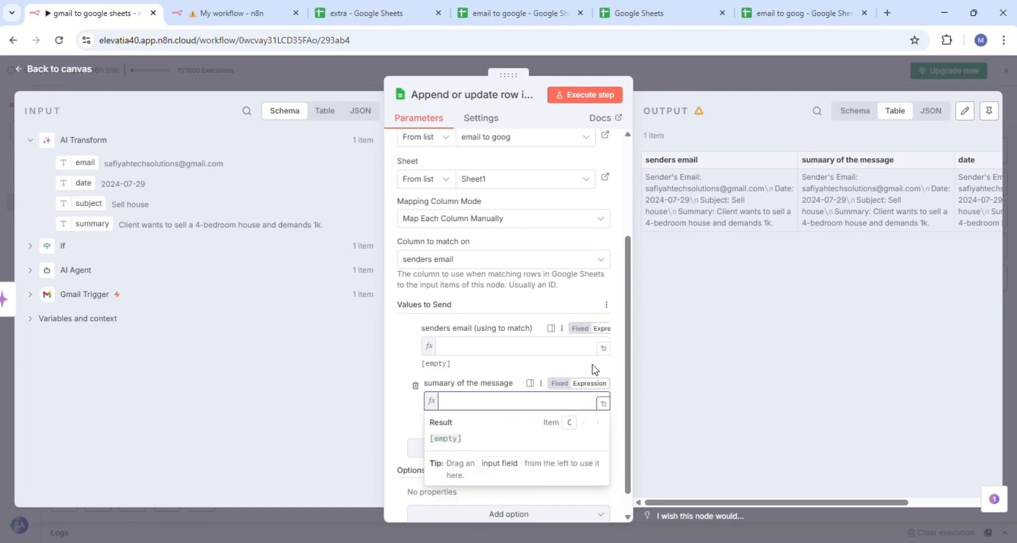
Step: Add all sheet columns back to the values to send
{"action": "left_click", "coordinate": [579, 369]}
{"action": "left_click", "coordinate": [612, 309]}
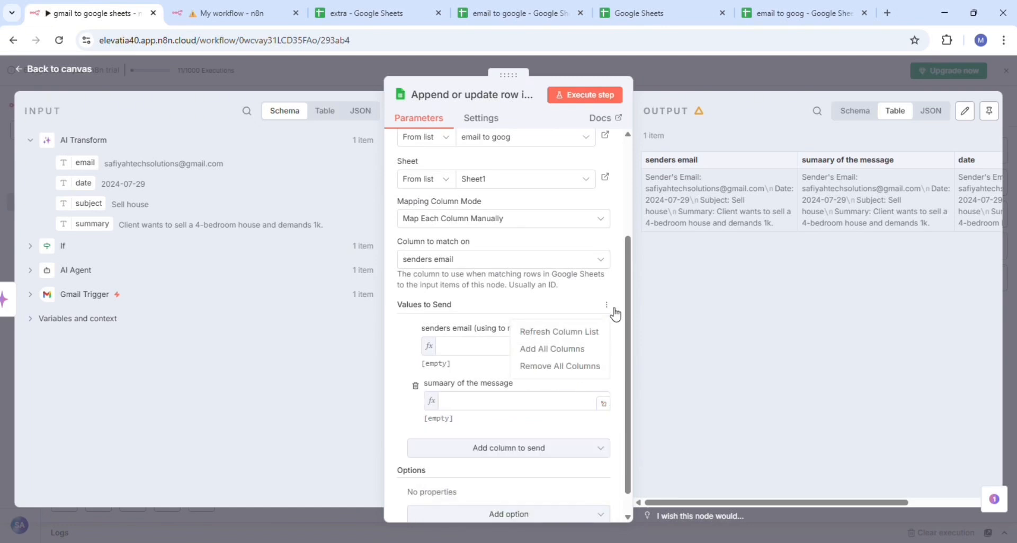
{"action": "left_click", "coordinate": [552, 349]}
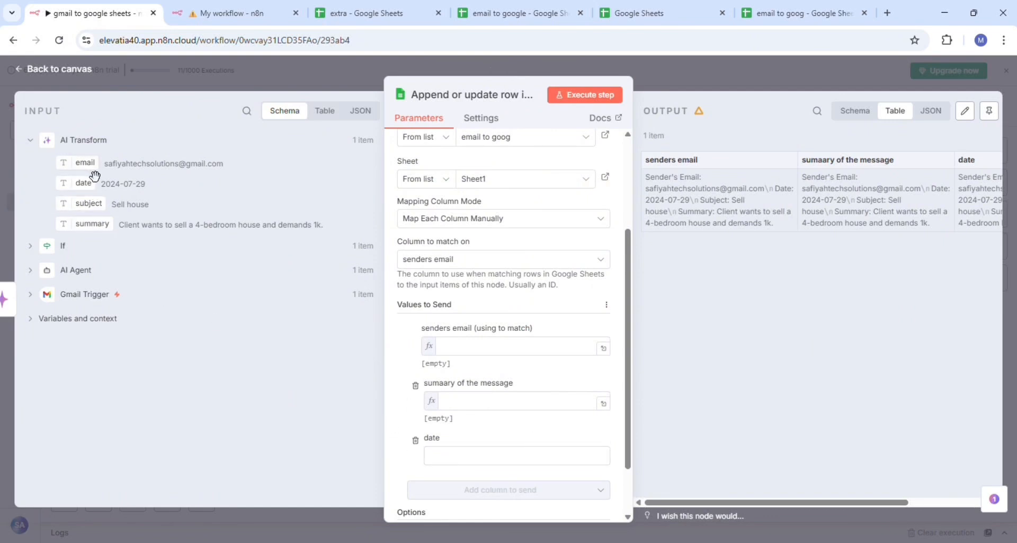
{"action": "left_click_drag", "start_coordinate": [84, 162], "coordinate": [484, 344]}
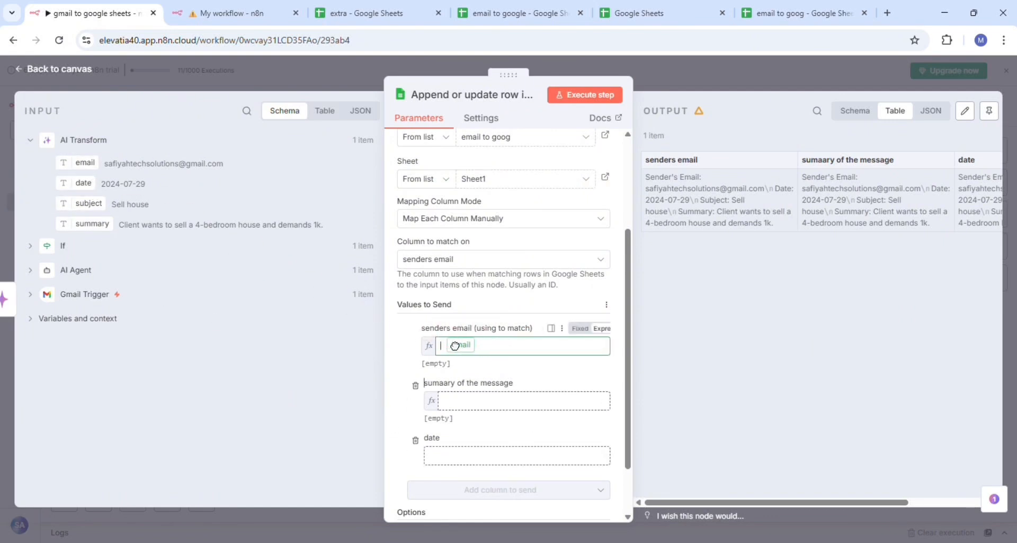
{"action": "left_click", "coordinate": [366, 341]}
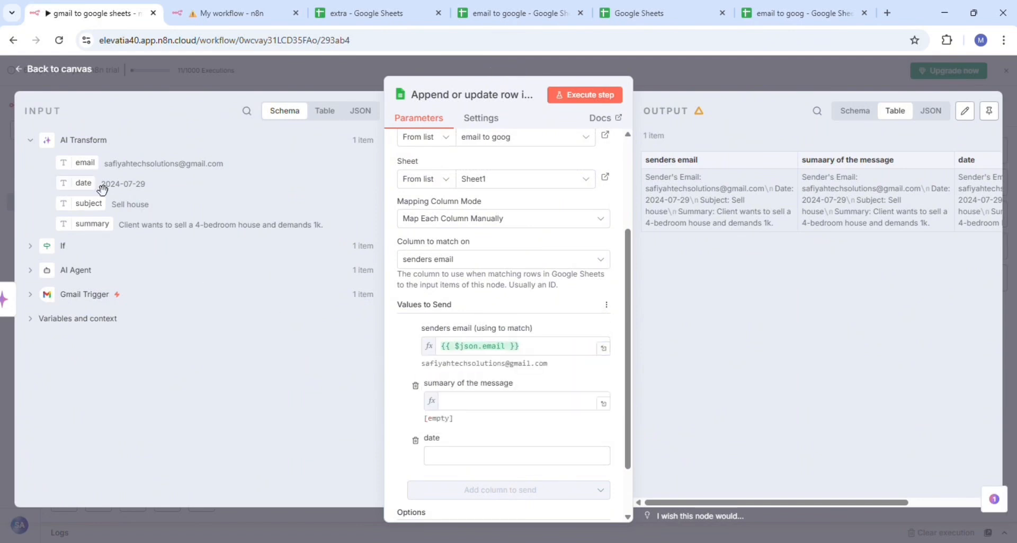
{"action": "left_click_drag", "start_coordinate": [92, 193], "coordinate": [449, 471]}
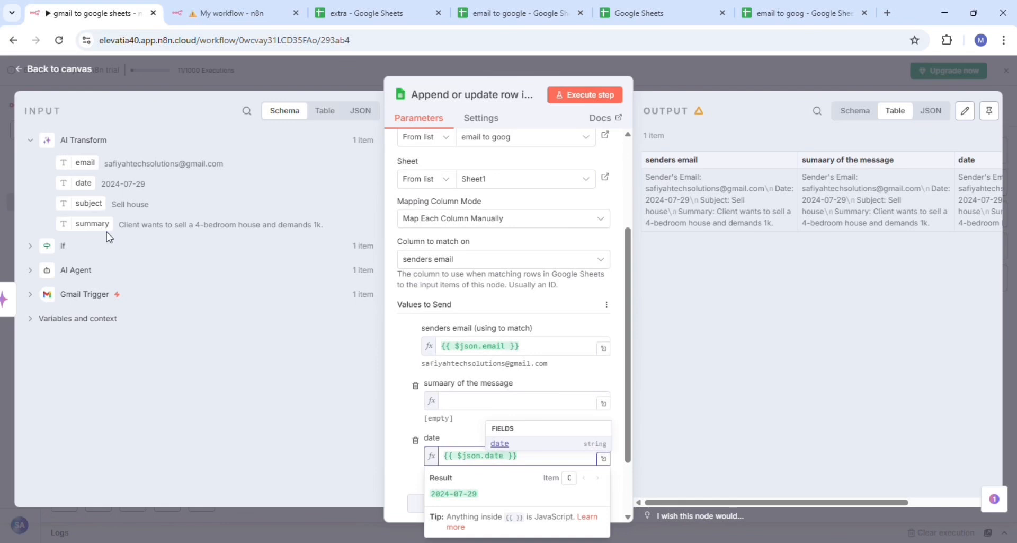
Step: Map AI Transform's subject and summary fields together into the "sumaary of the message" column
{"action": "left_click_drag", "start_coordinate": [88, 204], "coordinate": [449, 401]}
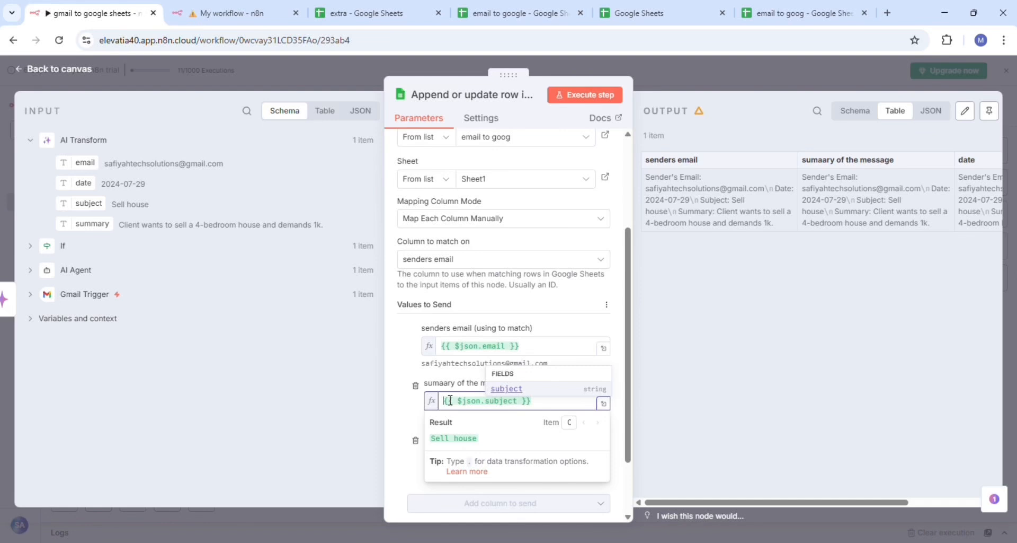
{"action": "left_click", "coordinate": [375, 409]}
{"action": "left_click", "coordinate": [554, 406]}
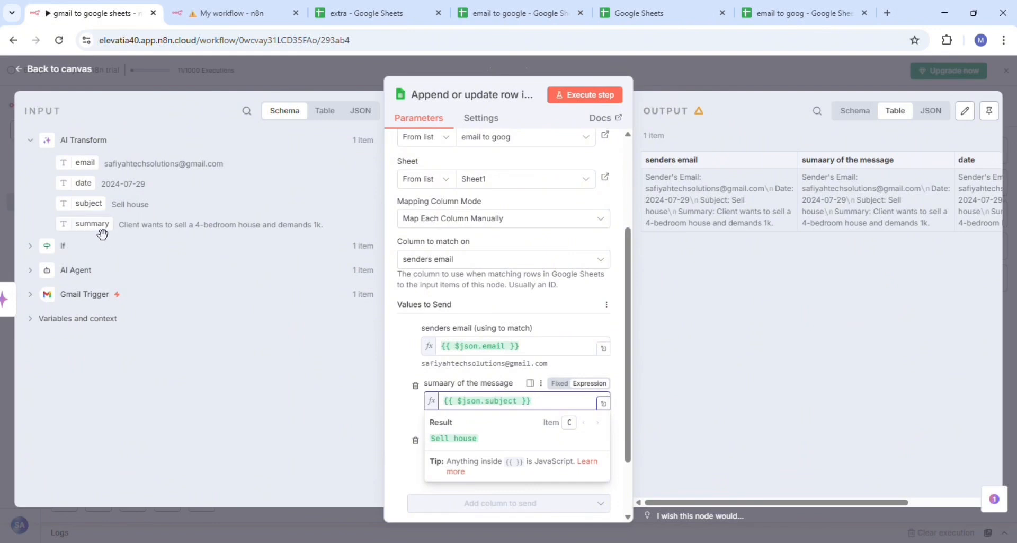
{"action": "left_click_drag", "start_coordinate": [102, 233], "coordinate": [562, 411]}
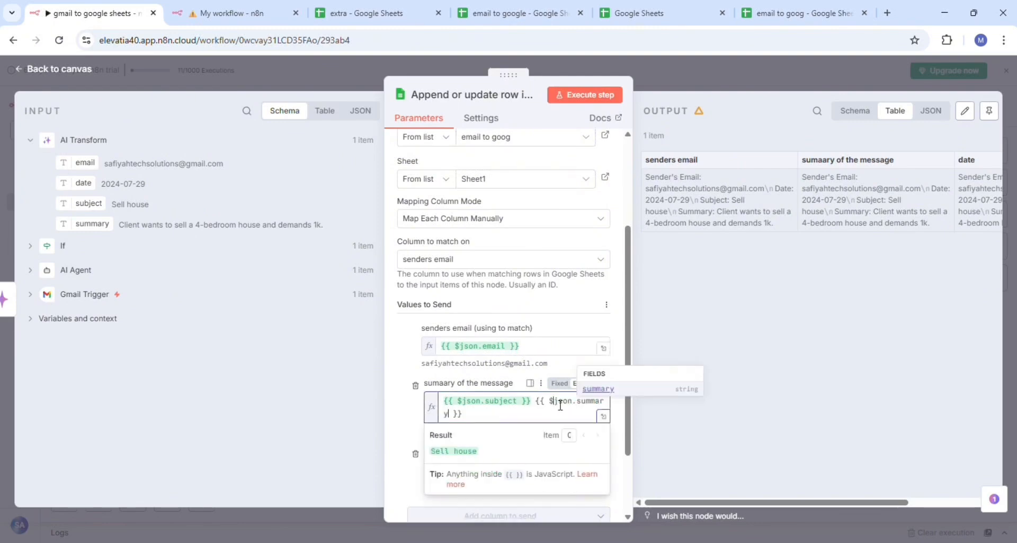
{"action": "left_click", "coordinate": [726, 424]}
Step: Turn on Always Output Data for the Google Sheets append-or-update node and execute the step
{"action": "left_click", "coordinate": [481, 117]}
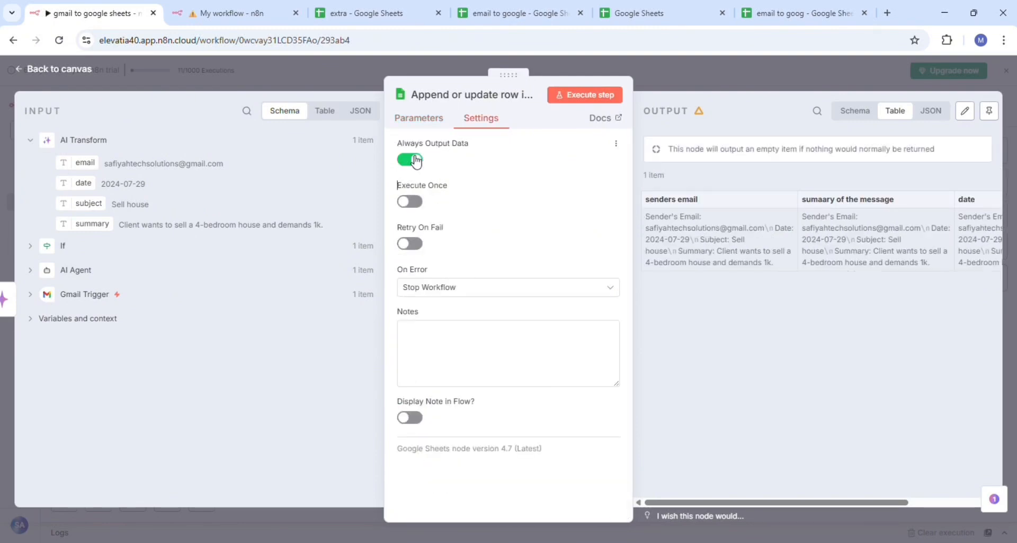
{"action": "left_click", "coordinate": [436, 119]}
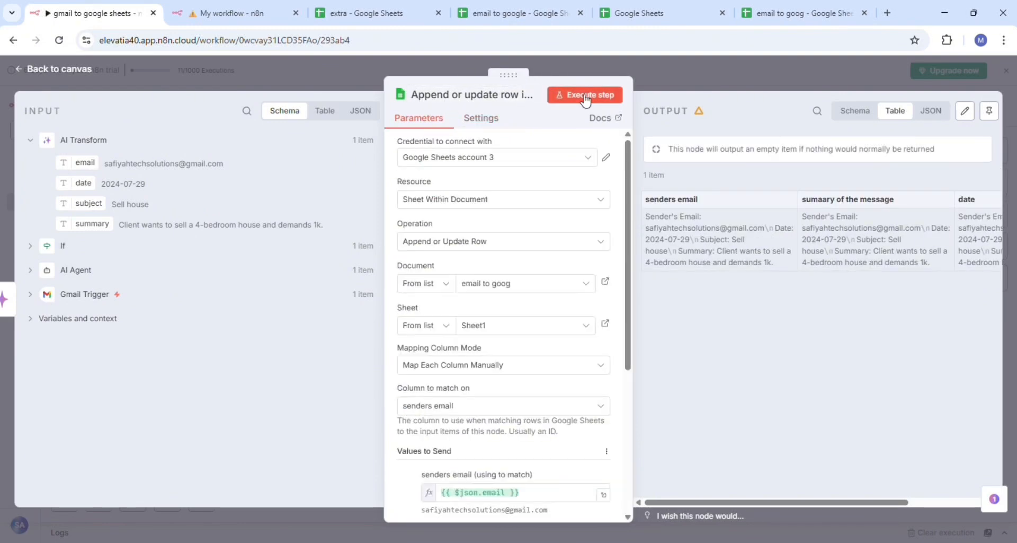
{"action": "left_click", "coordinate": [583, 96]}
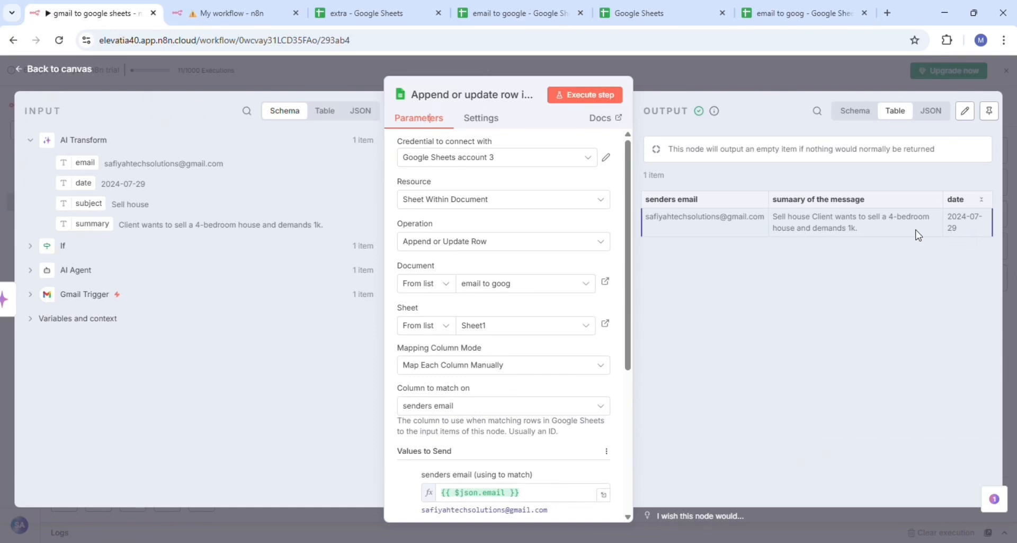
Step: Switch to the "email to goog" spreadsheet in Google Sheets and widen columns A and C to fit the sender email and summary
{"action": "left_click", "coordinate": [783, 6]}
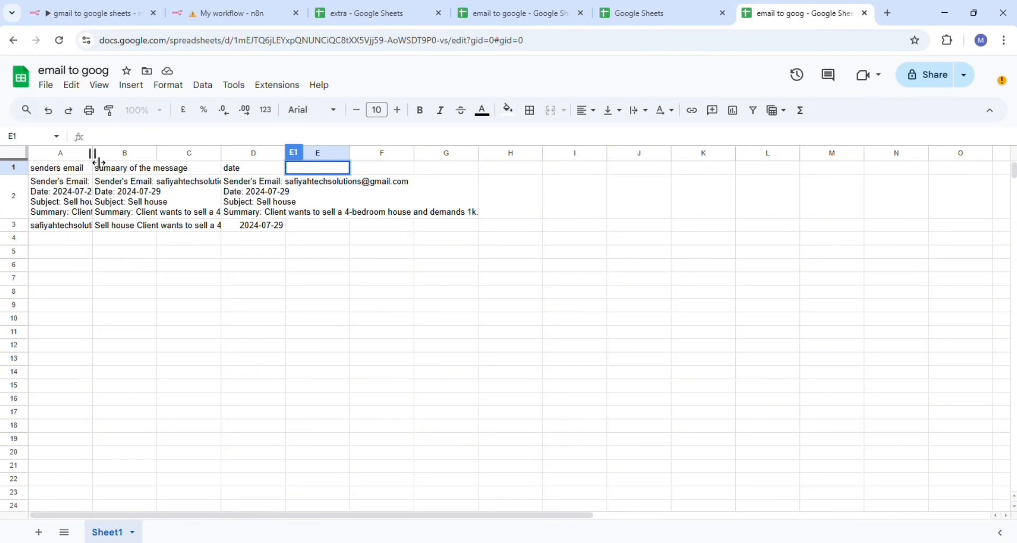
{"action": "left_click_drag", "start_coordinate": [93, 157], "coordinate": [161, 158]}
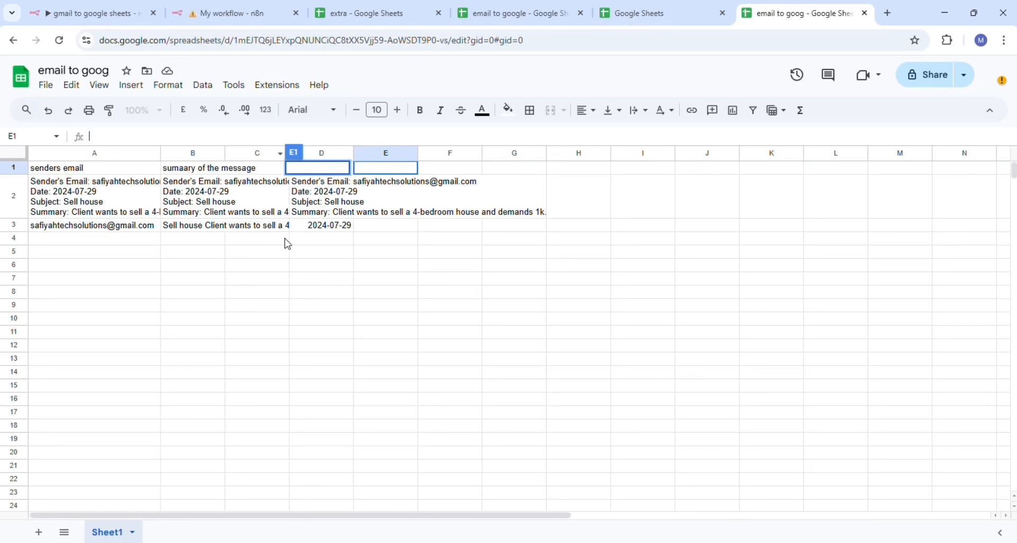
{"action": "left_click", "coordinate": [377, 266]}
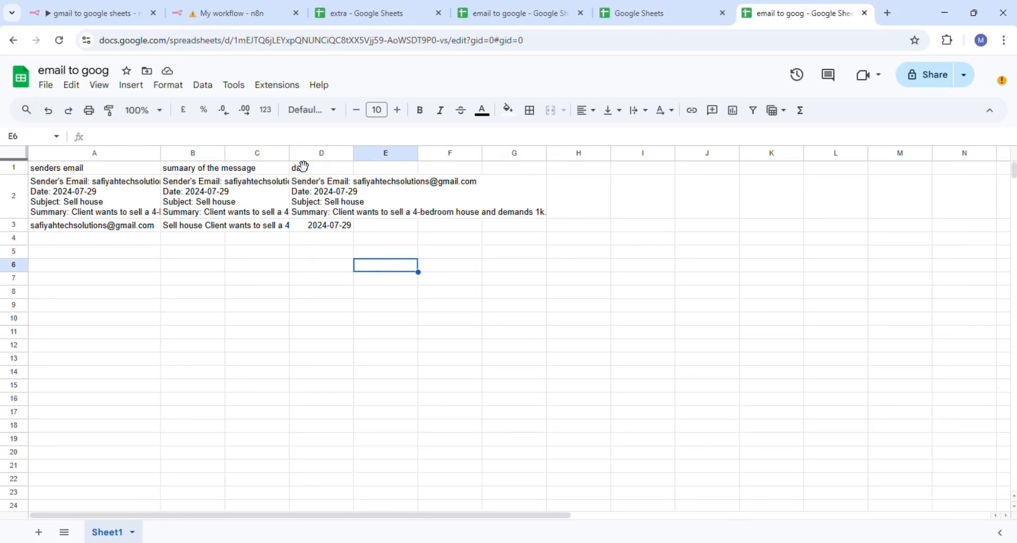
{"action": "left_click_drag", "start_coordinate": [291, 154], "coordinate": [482, 154]}
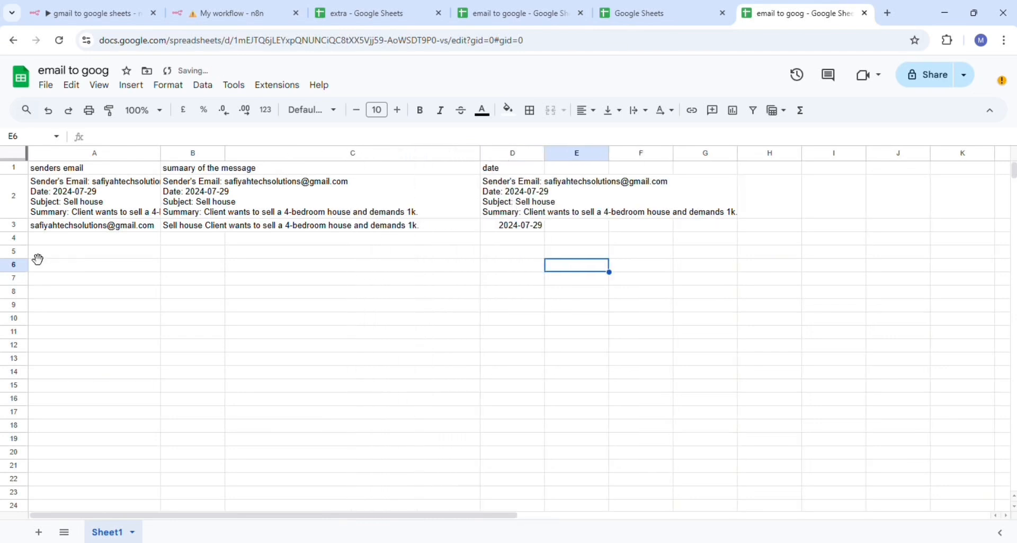
Step: Delete the contents of the old test entry in A2:G2
{"action": "left_click", "coordinate": [37, 201]}
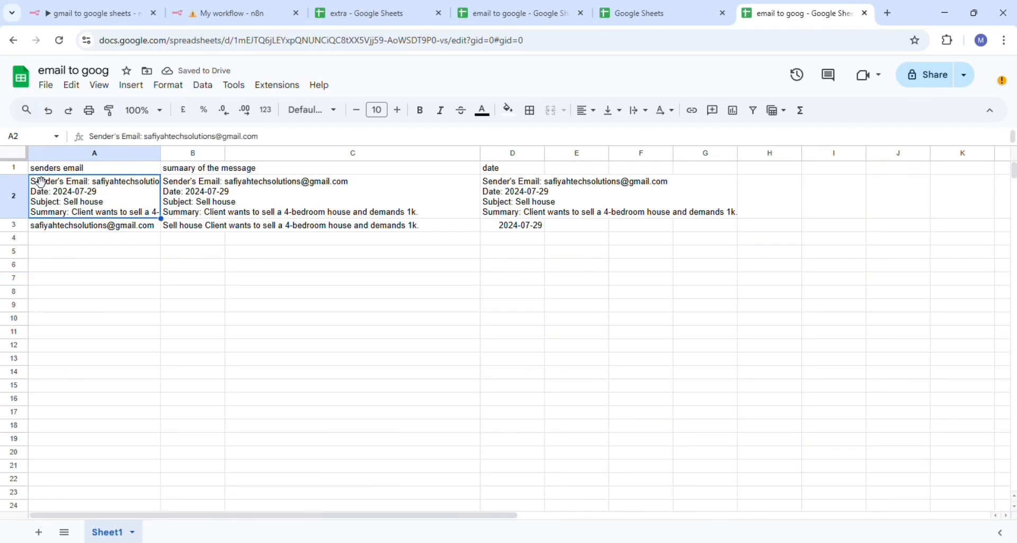
{"action": "left_click", "coordinate": [469, 206], "text": "shift"}
{"action": "left_click_drag", "start_coordinate": [469, 206], "coordinate": [723, 204]}
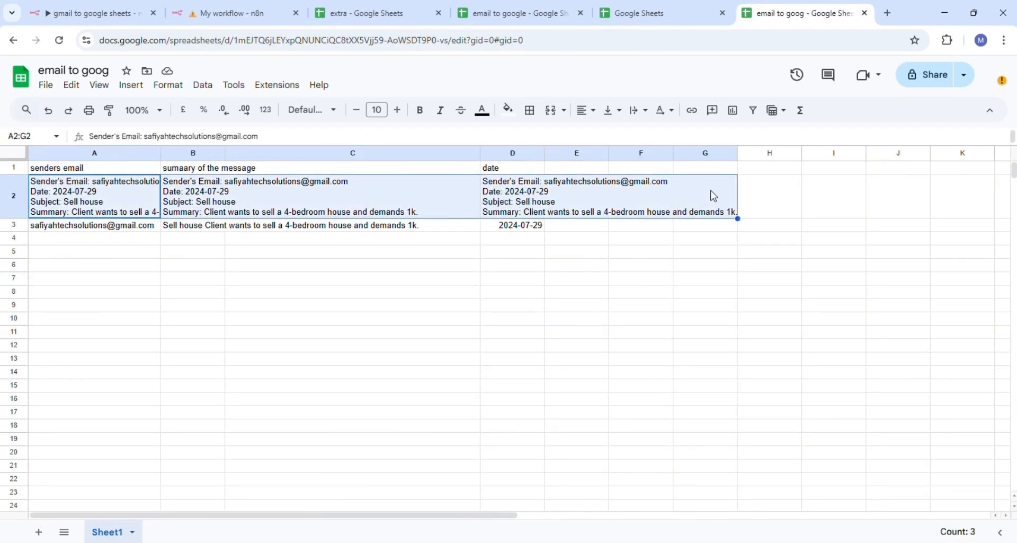
{"action": "key", "text": "Delete"}
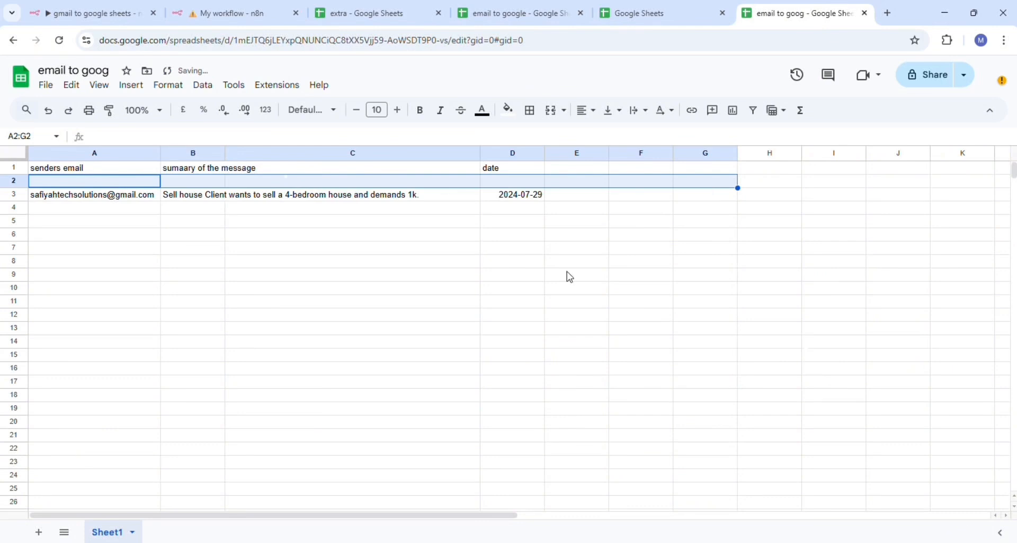
{"action": "left_click", "coordinate": [570, 276]}
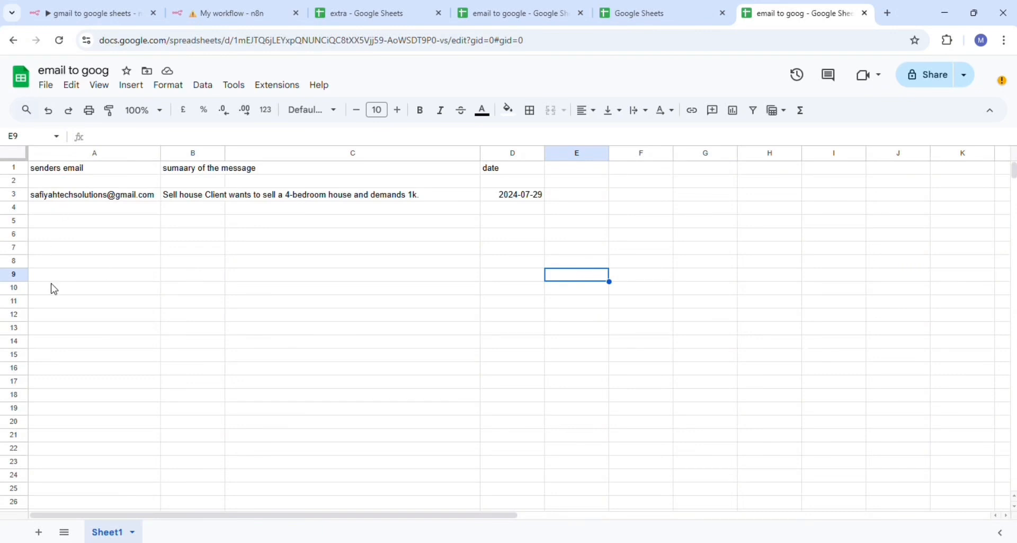
Step: Switch back to the "gmail to google sheets" workflow in n8n, return to its canvas and save it
{"action": "left_click", "coordinate": [97, 8]}
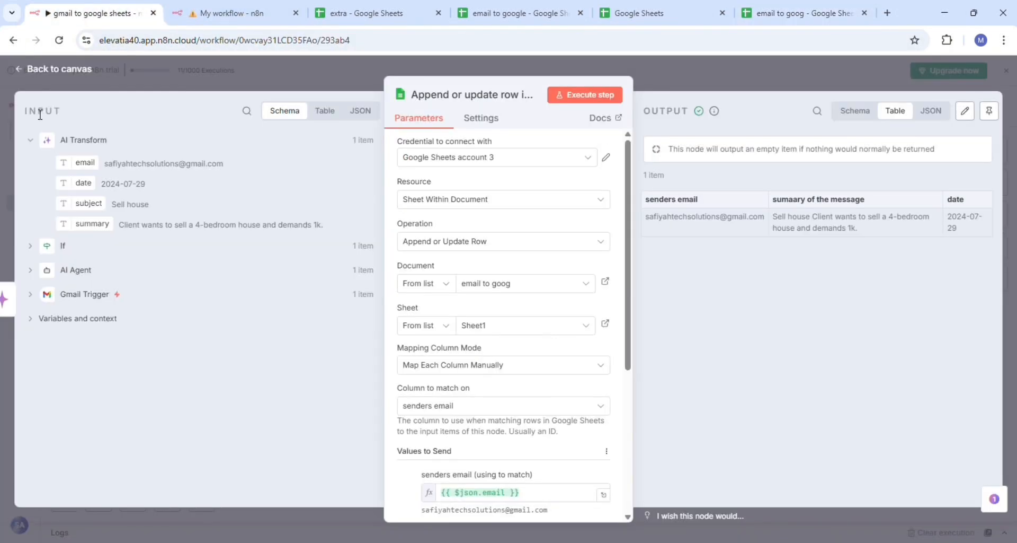
{"action": "left_click", "coordinate": [19, 69]}
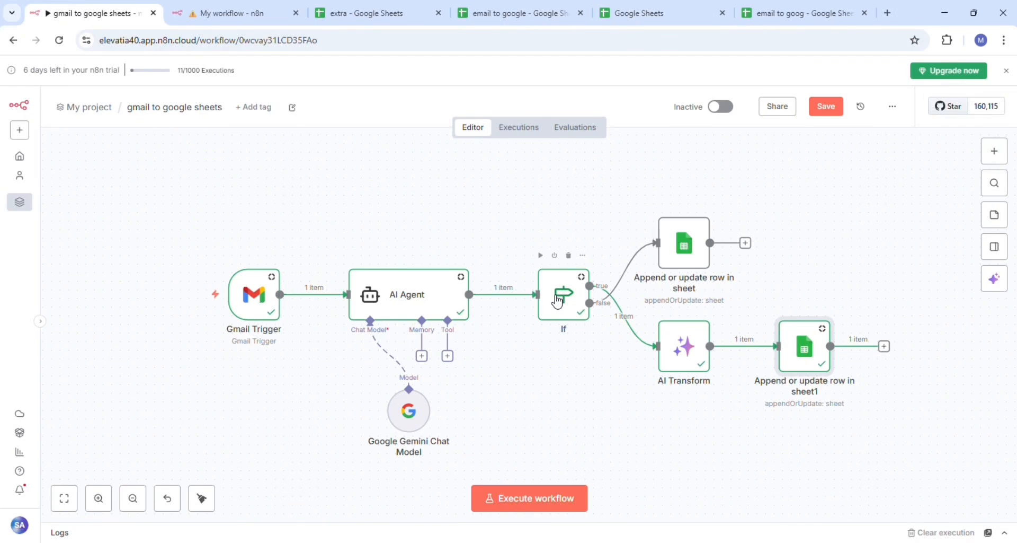
{"action": "left_click", "coordinate": [834, 106]}
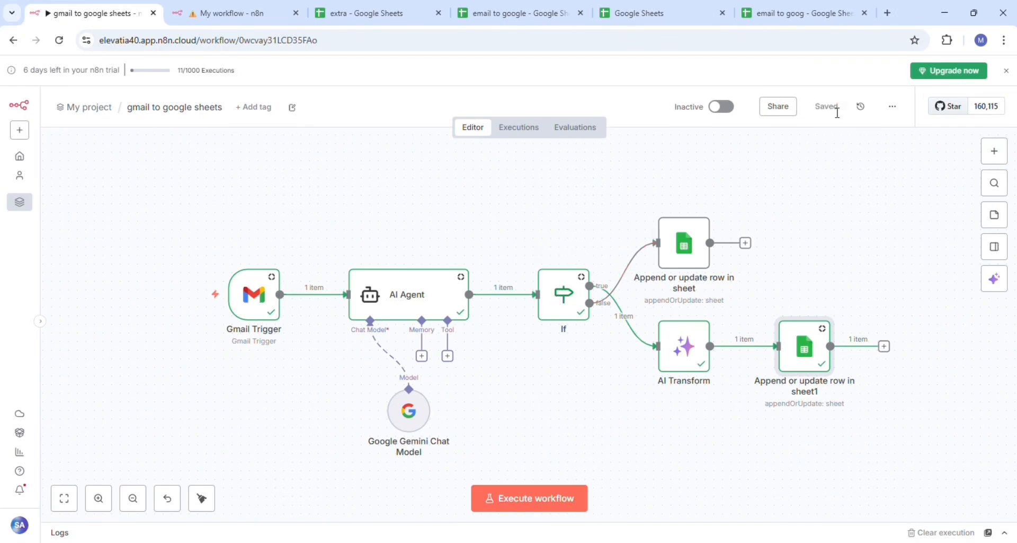